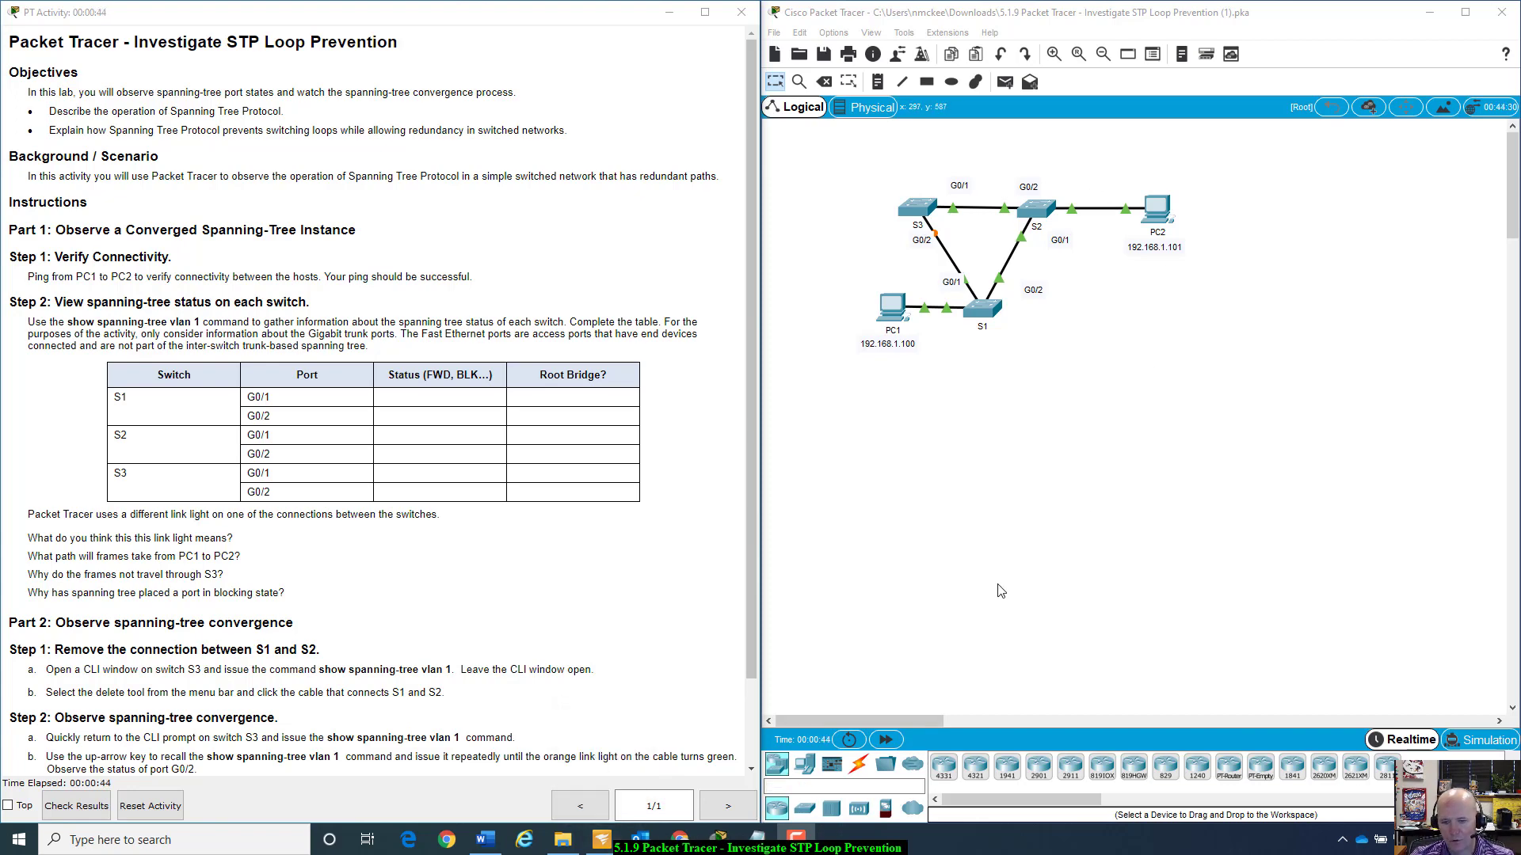
- Reset the lab activity and arrange its instructions window side by side with the topology window
click(140, 810)
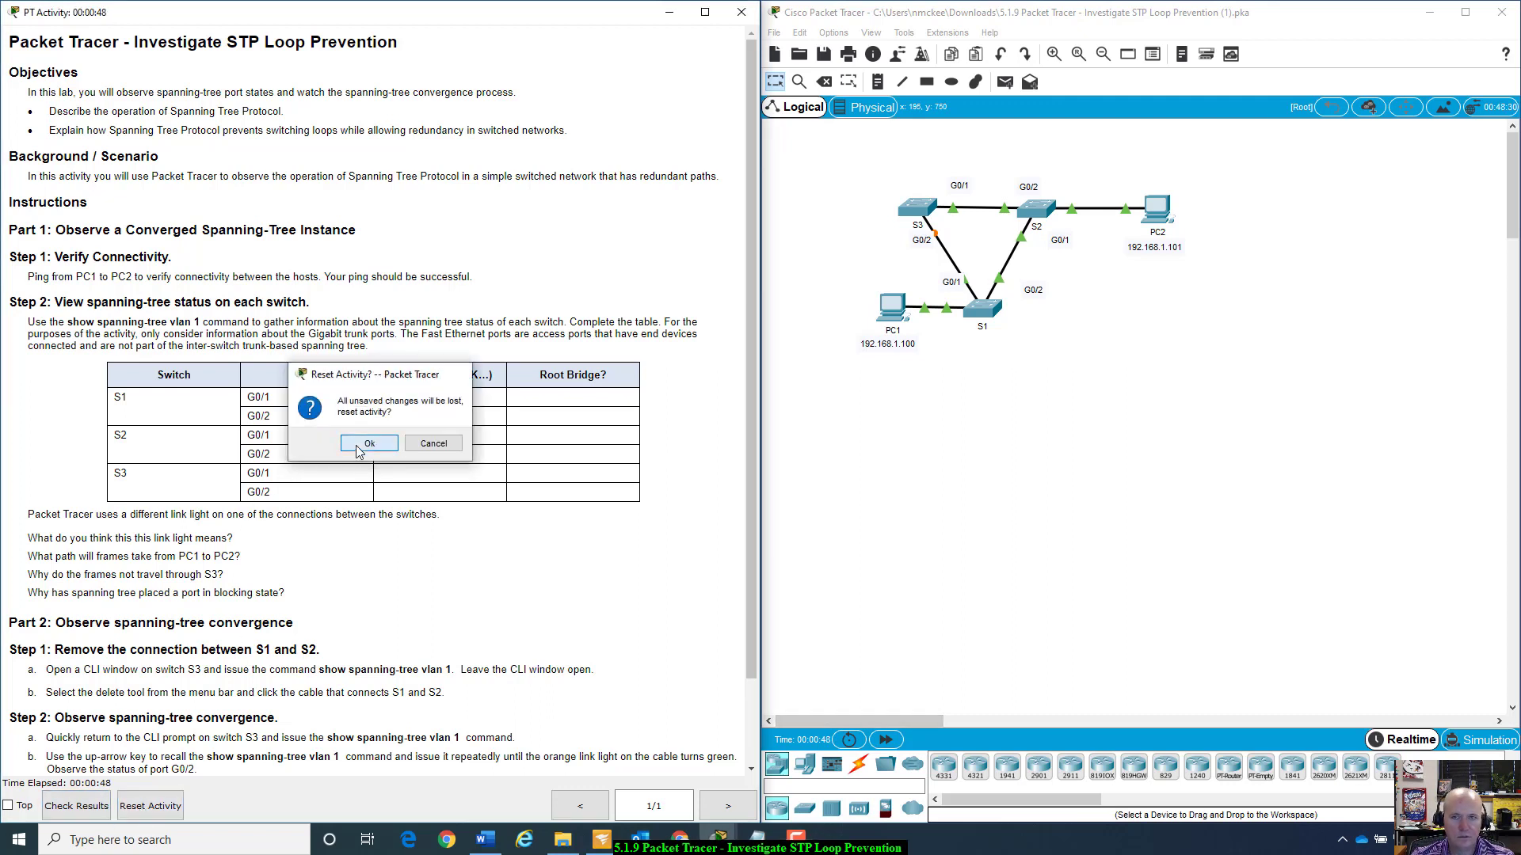
click(359, 450)
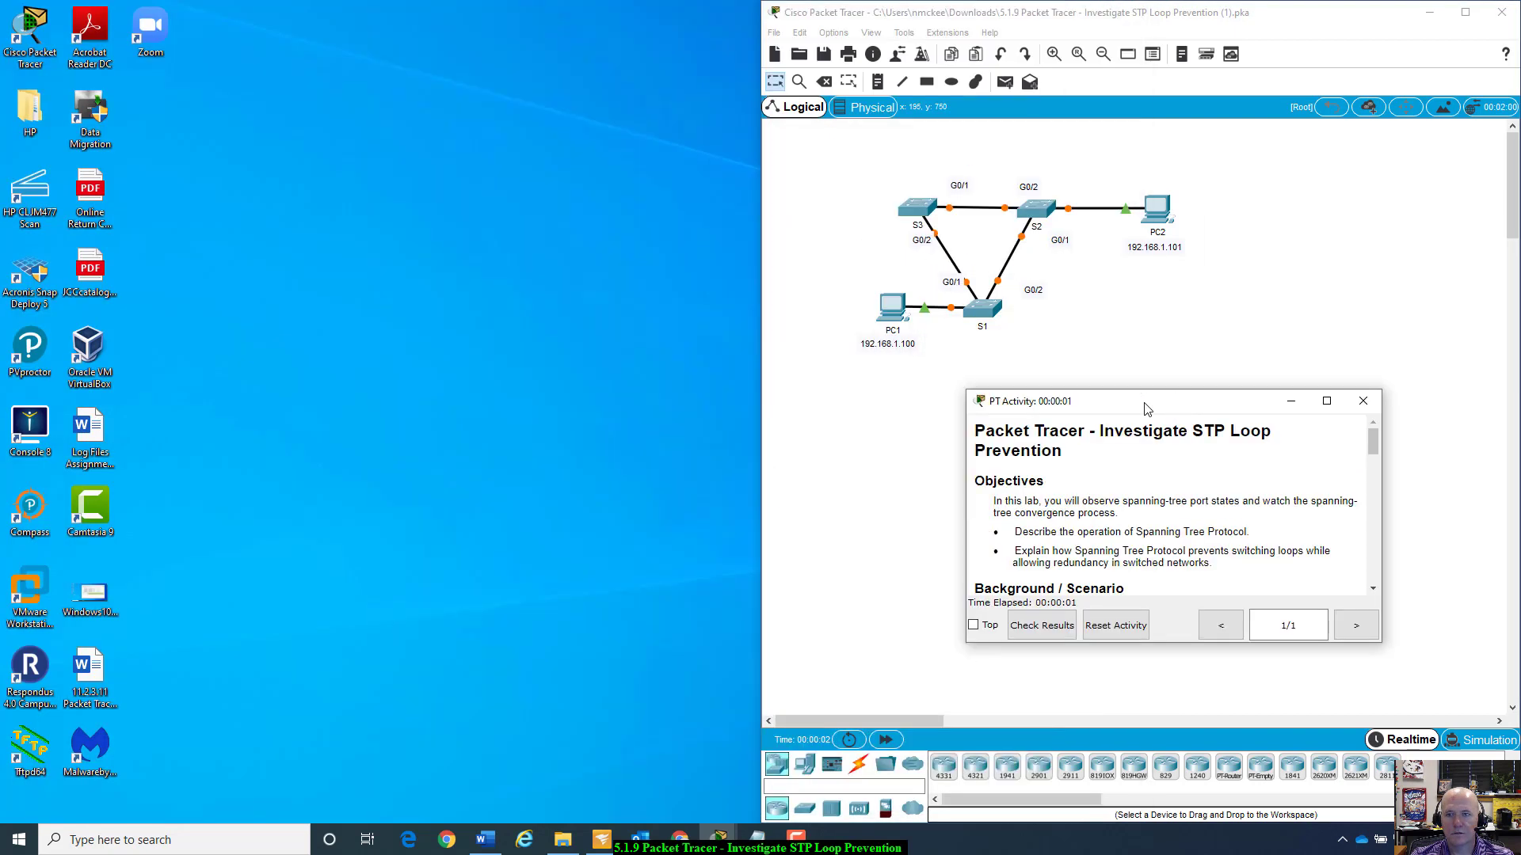
drag(1145, 408, 699, 365)
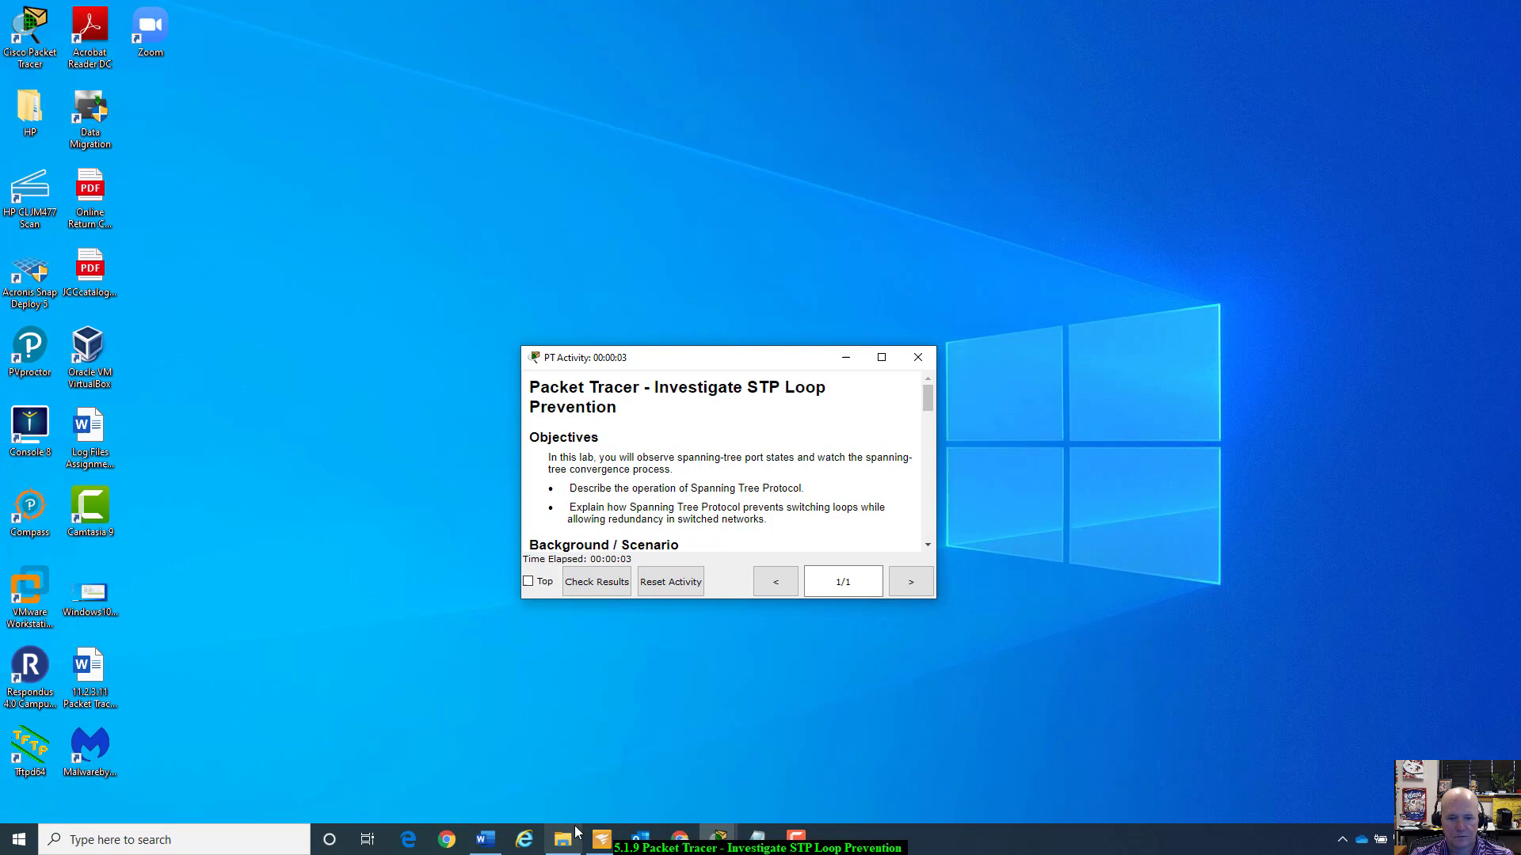
click(688, 842)
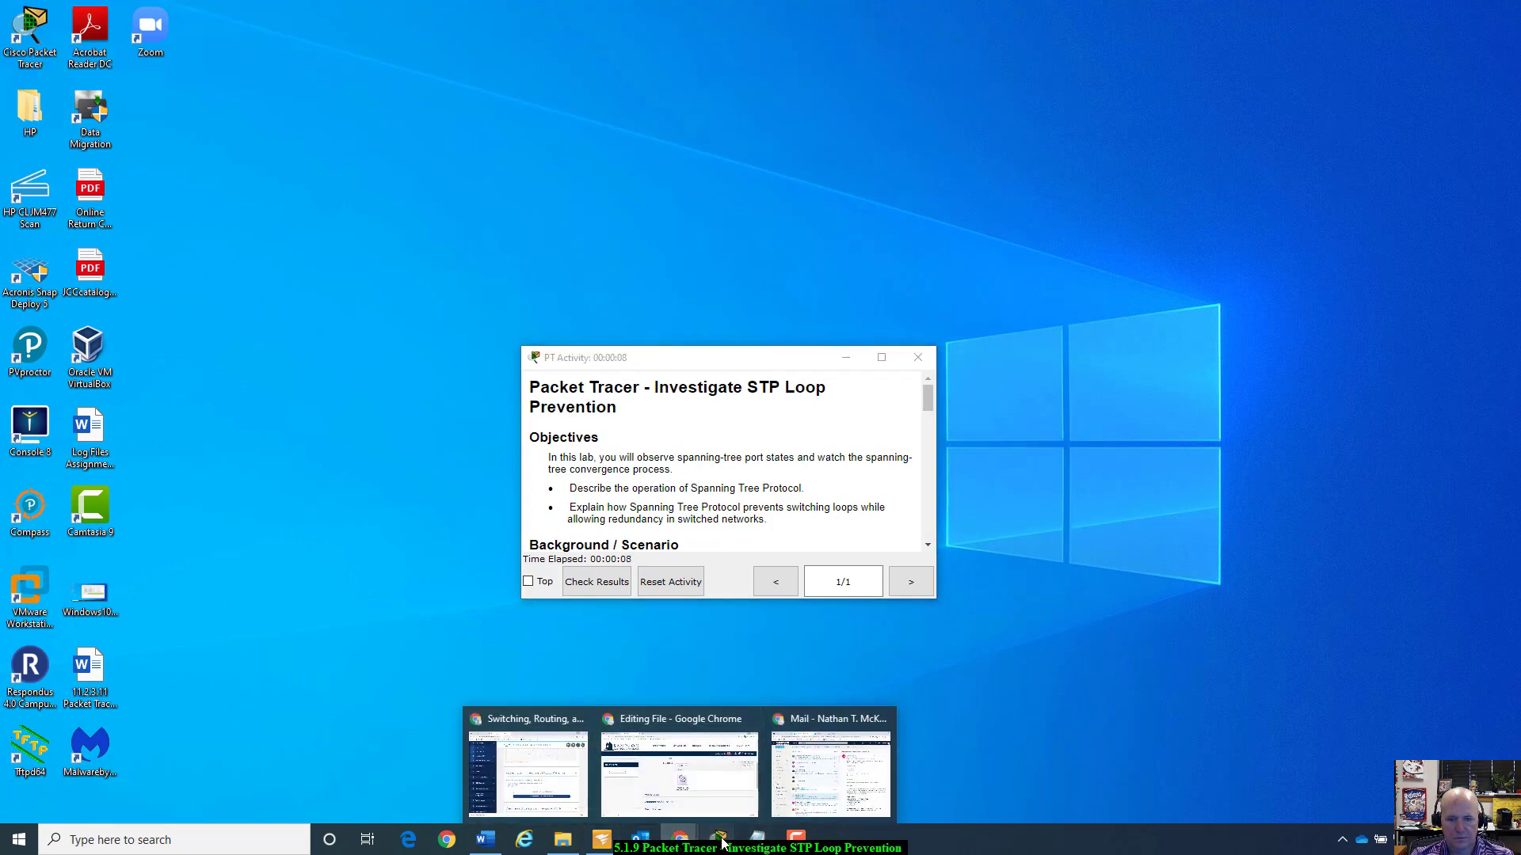
mouse_move(722, 845)
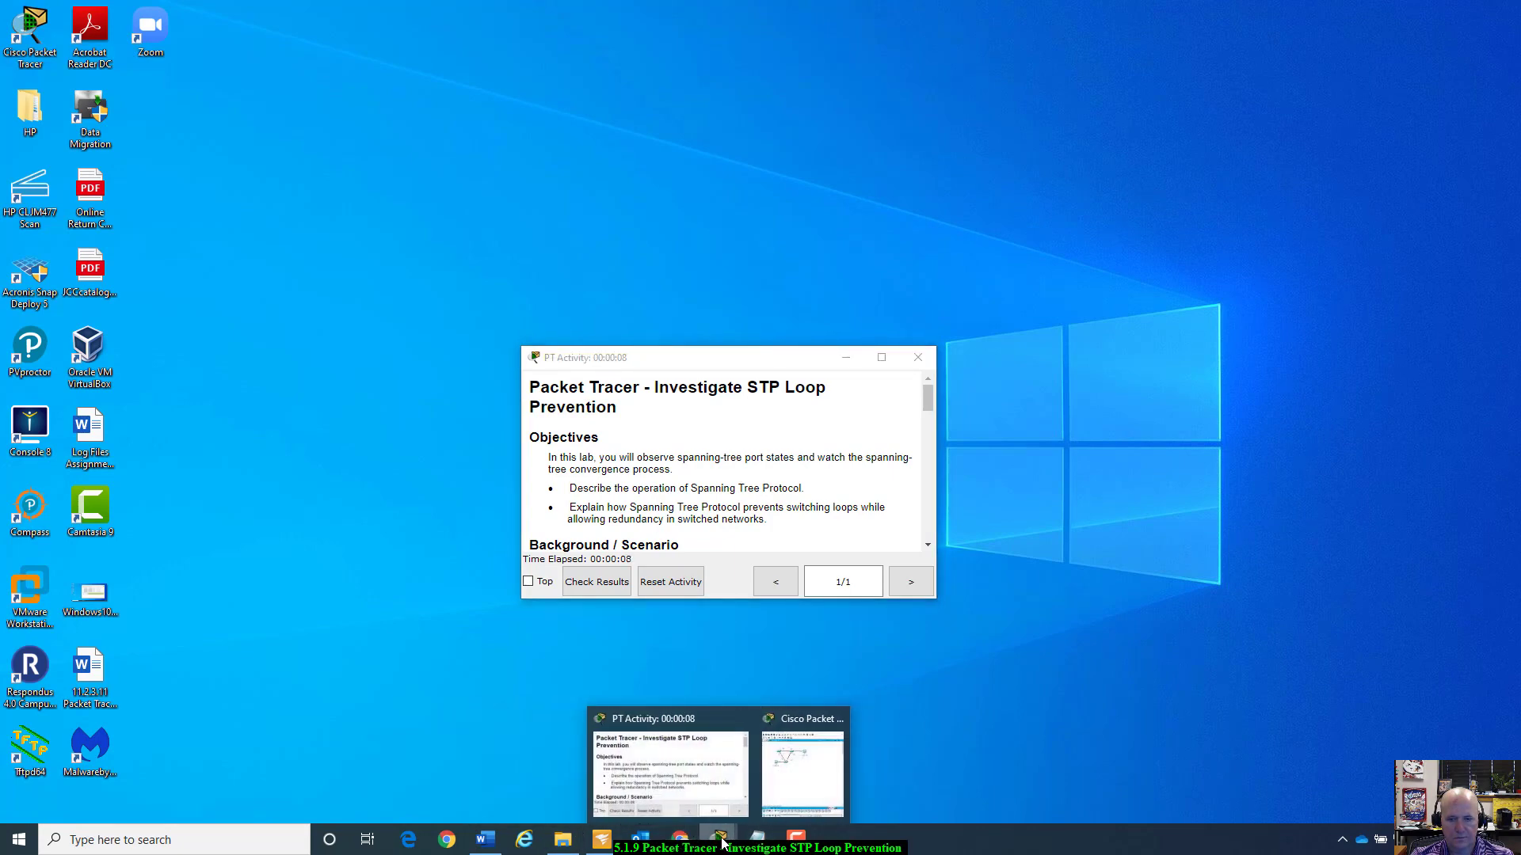
click(804, 765)
drag(1069, 14, 1519, 83)
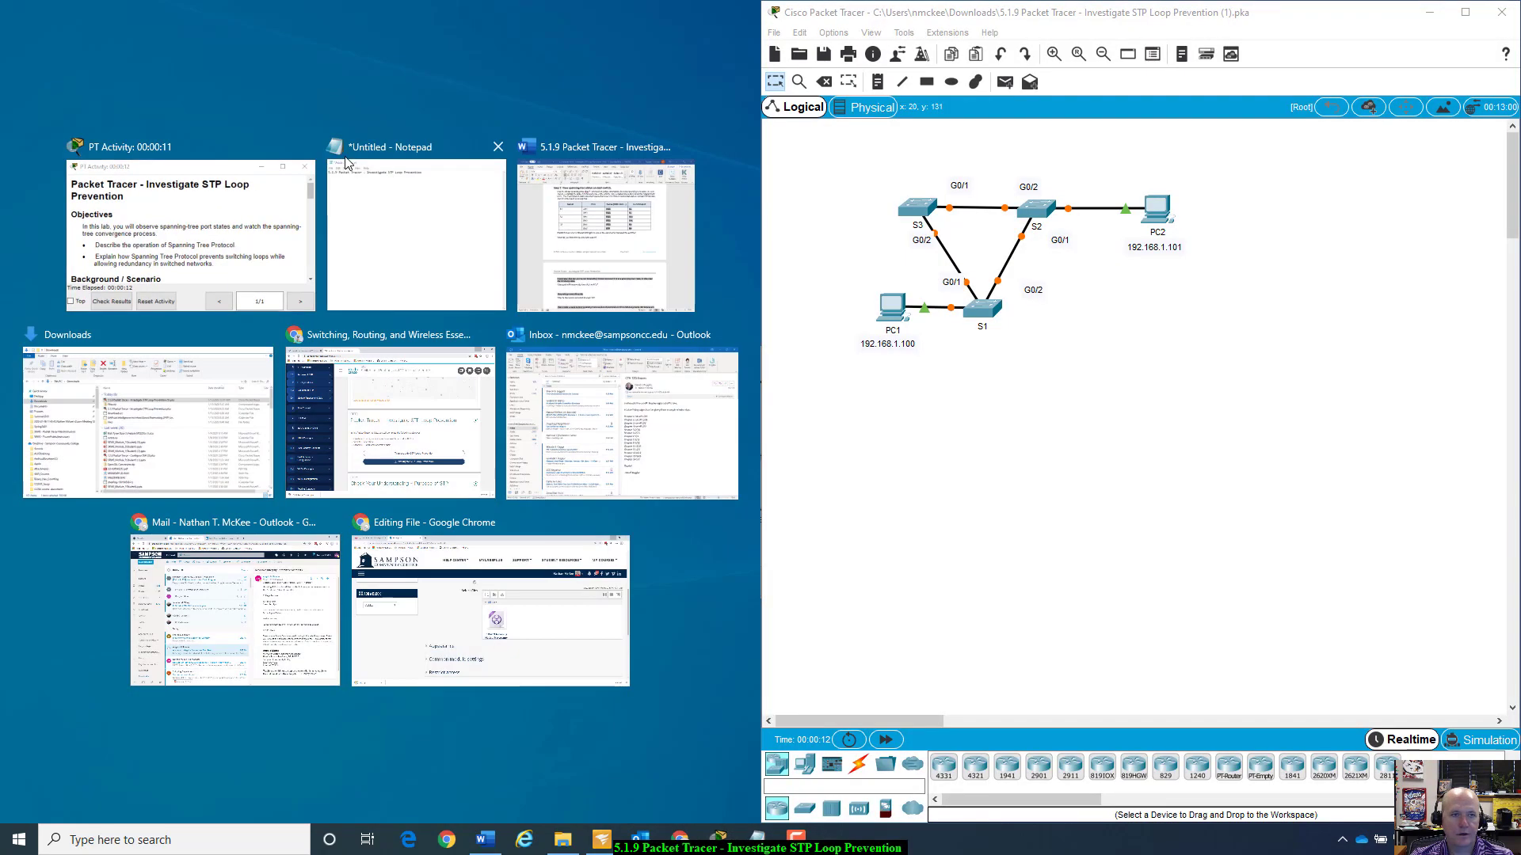
click(247, 173)
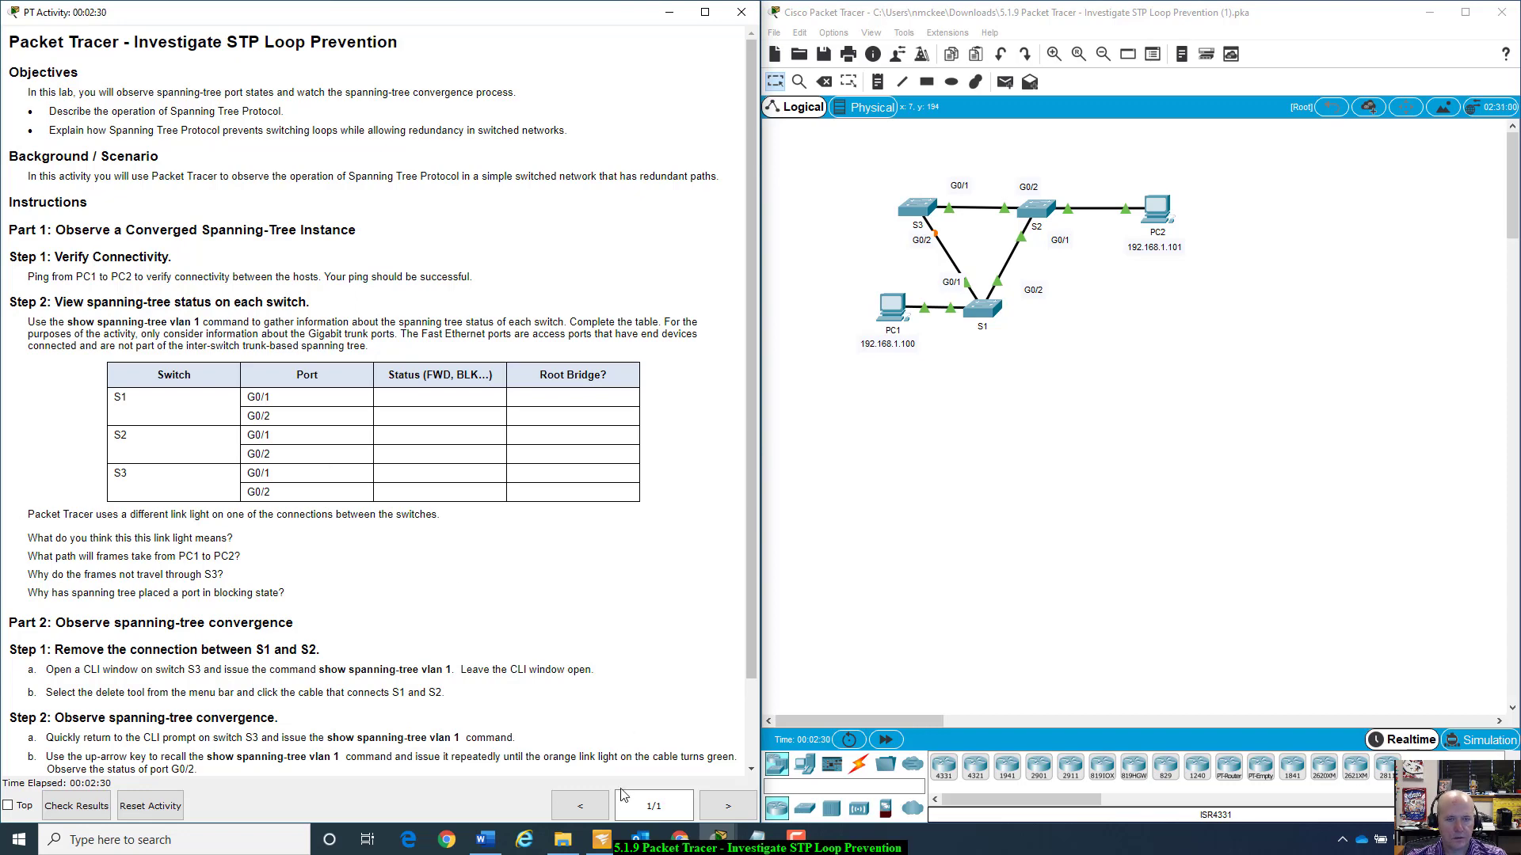
mouse_move(720, 843)
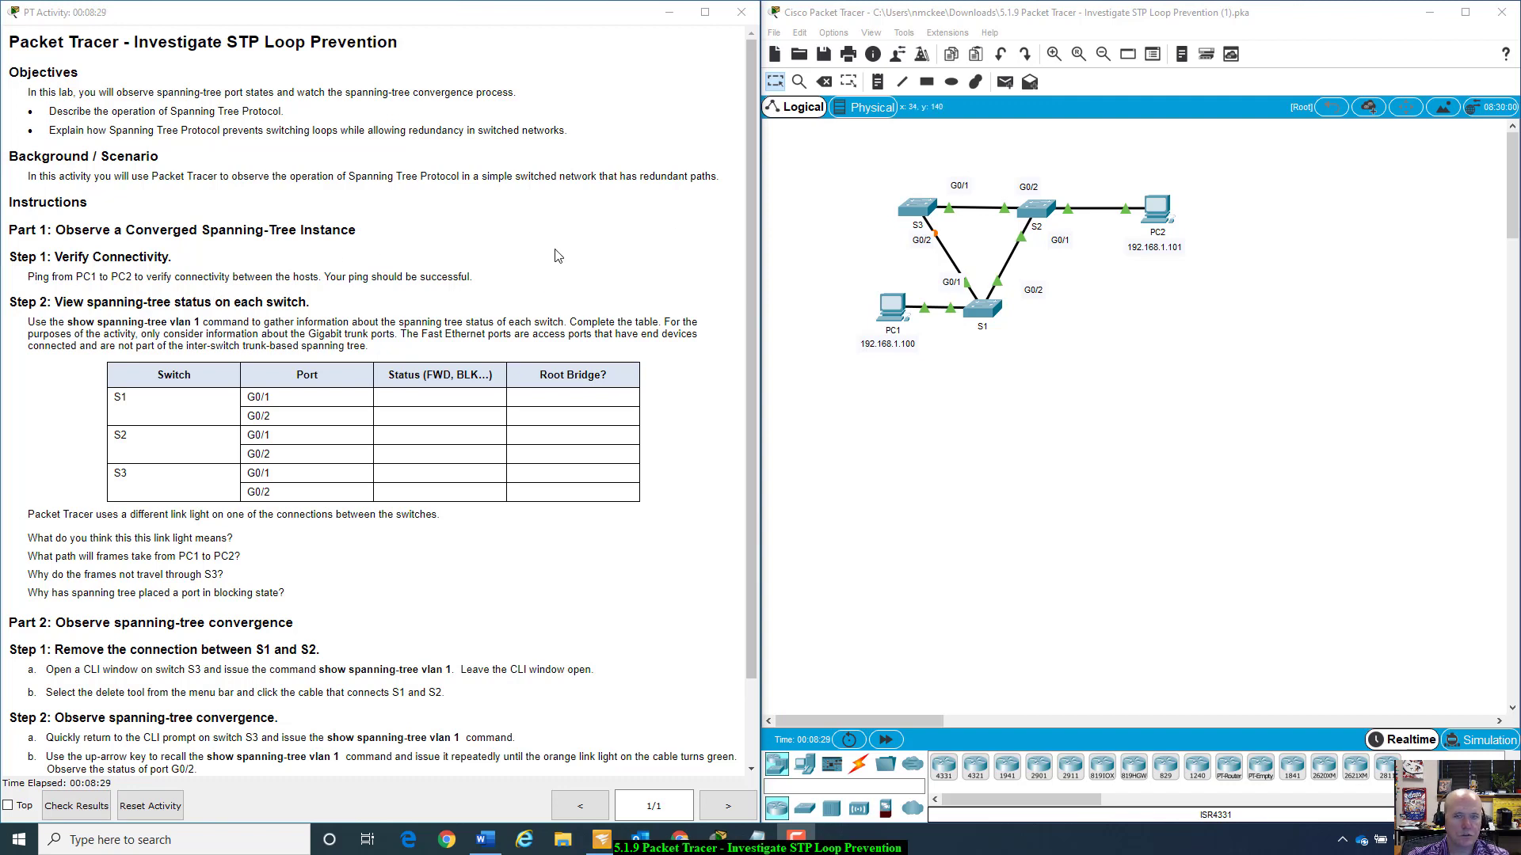
- Ping PC2 at 192.168.1.101 from PC1's command prompt, stop it after a few replies and close the PC1 window
click(891, 330)
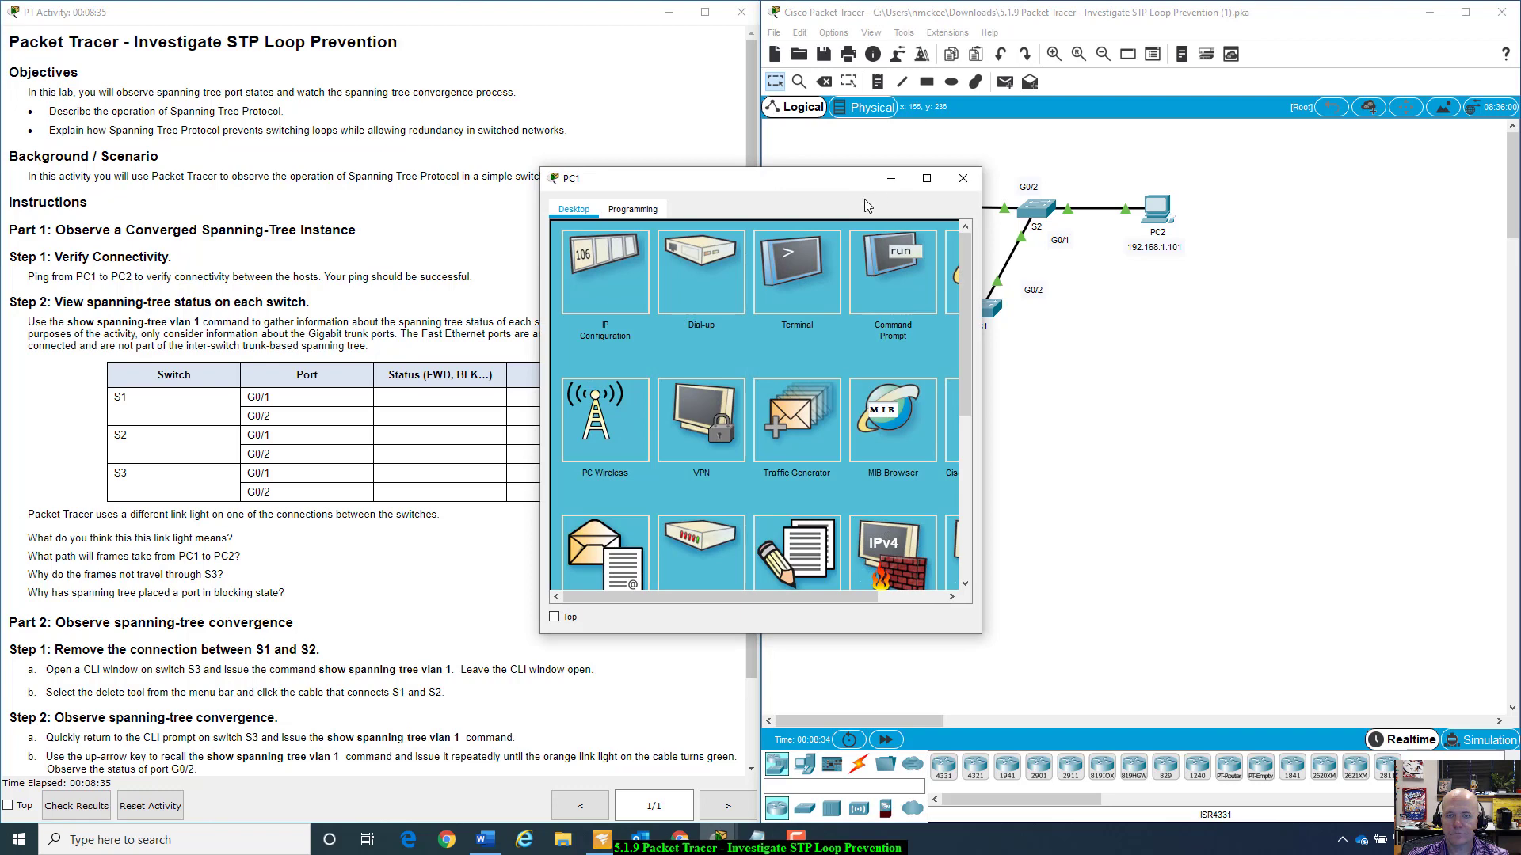
drag(863, 190, 1069, 409)
click(1111, 492)
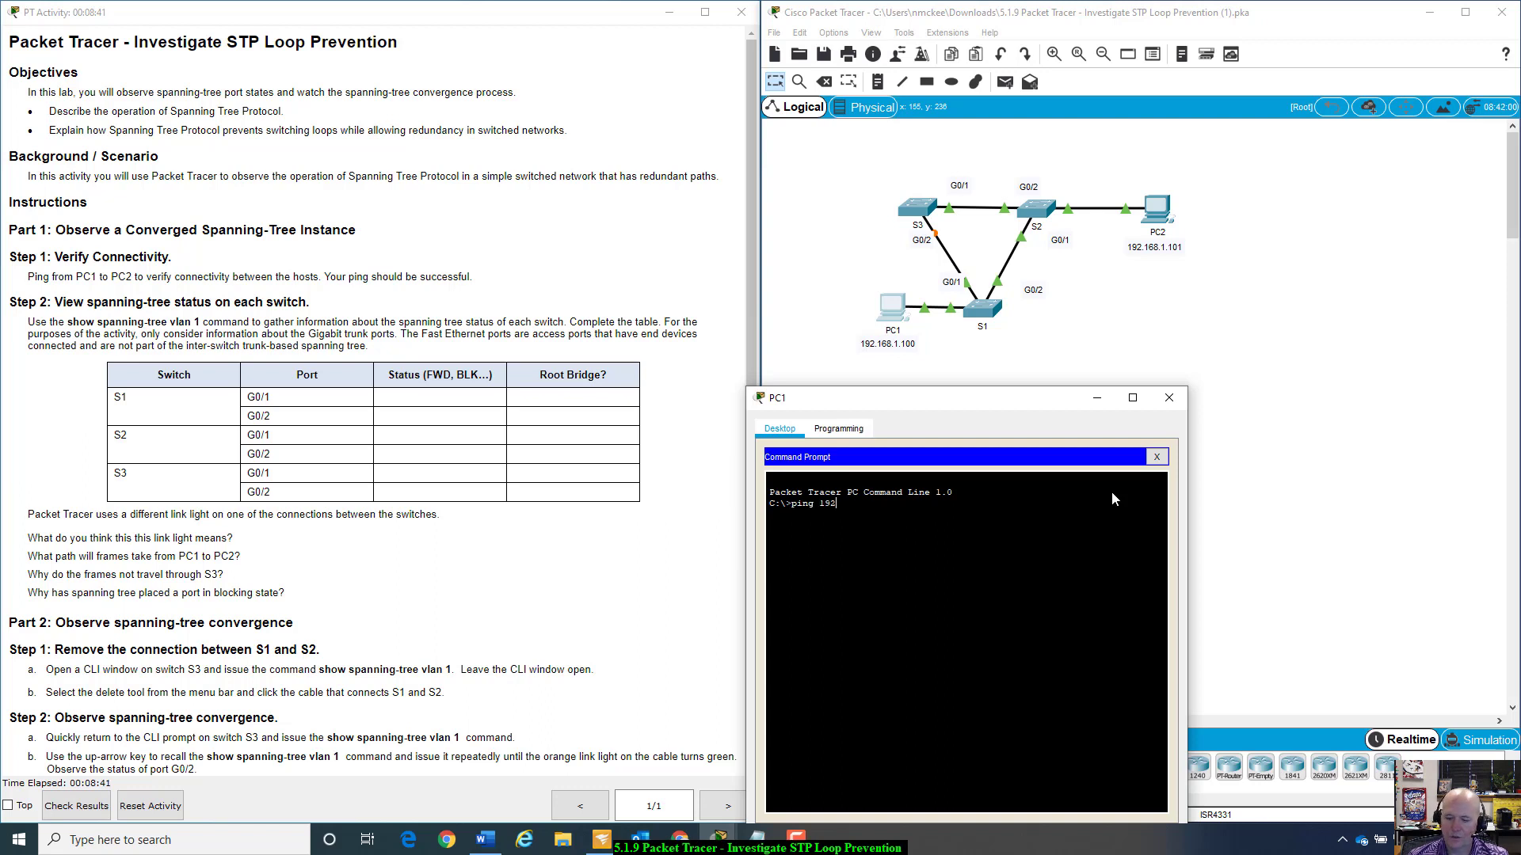
text(ping 192.168.)
text(1.101)
key(Return)
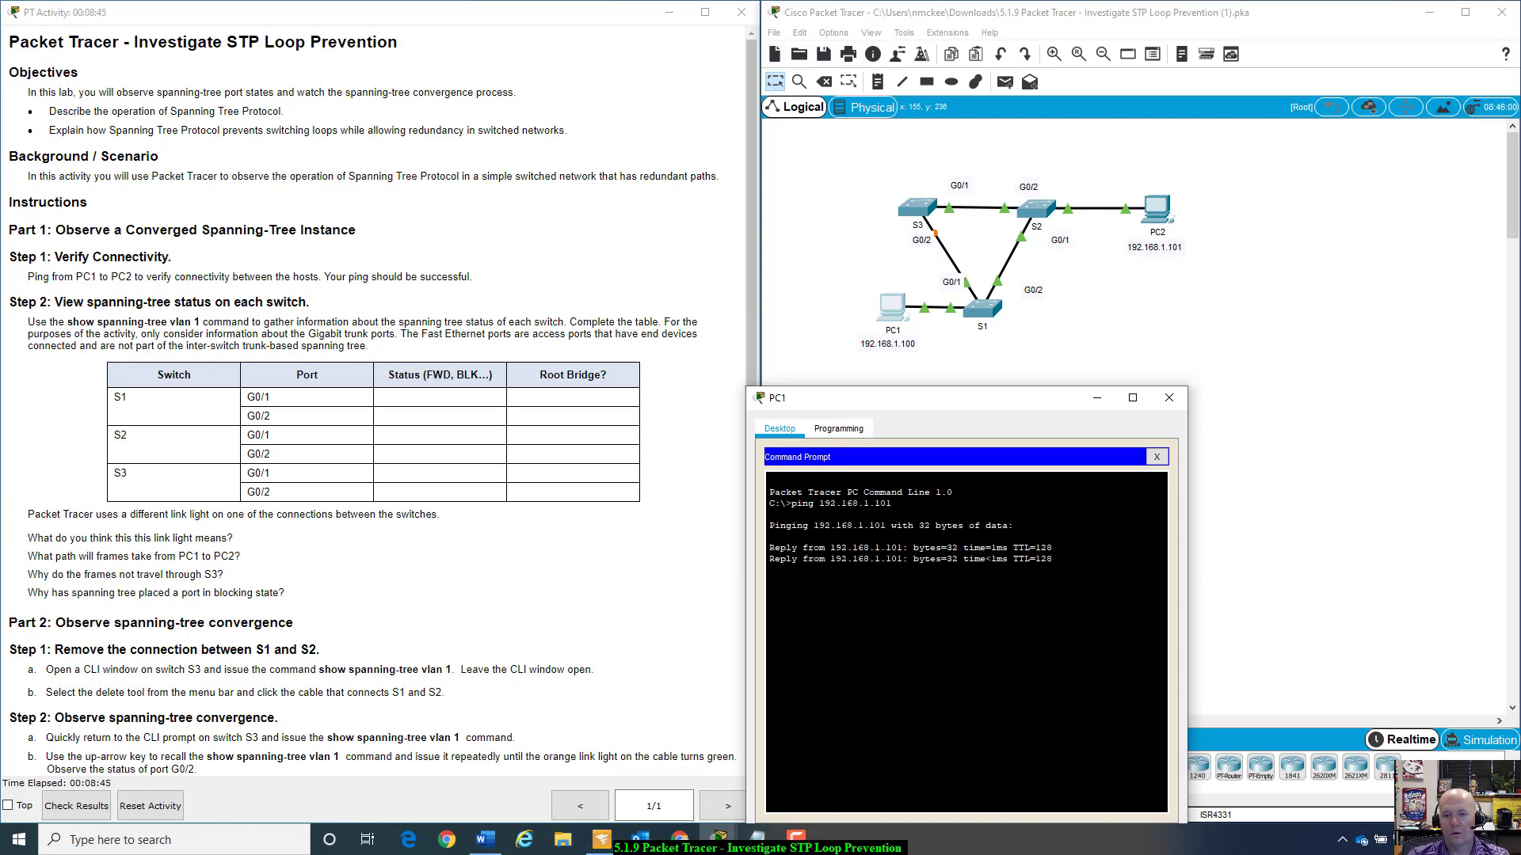
key(ctrl+c)
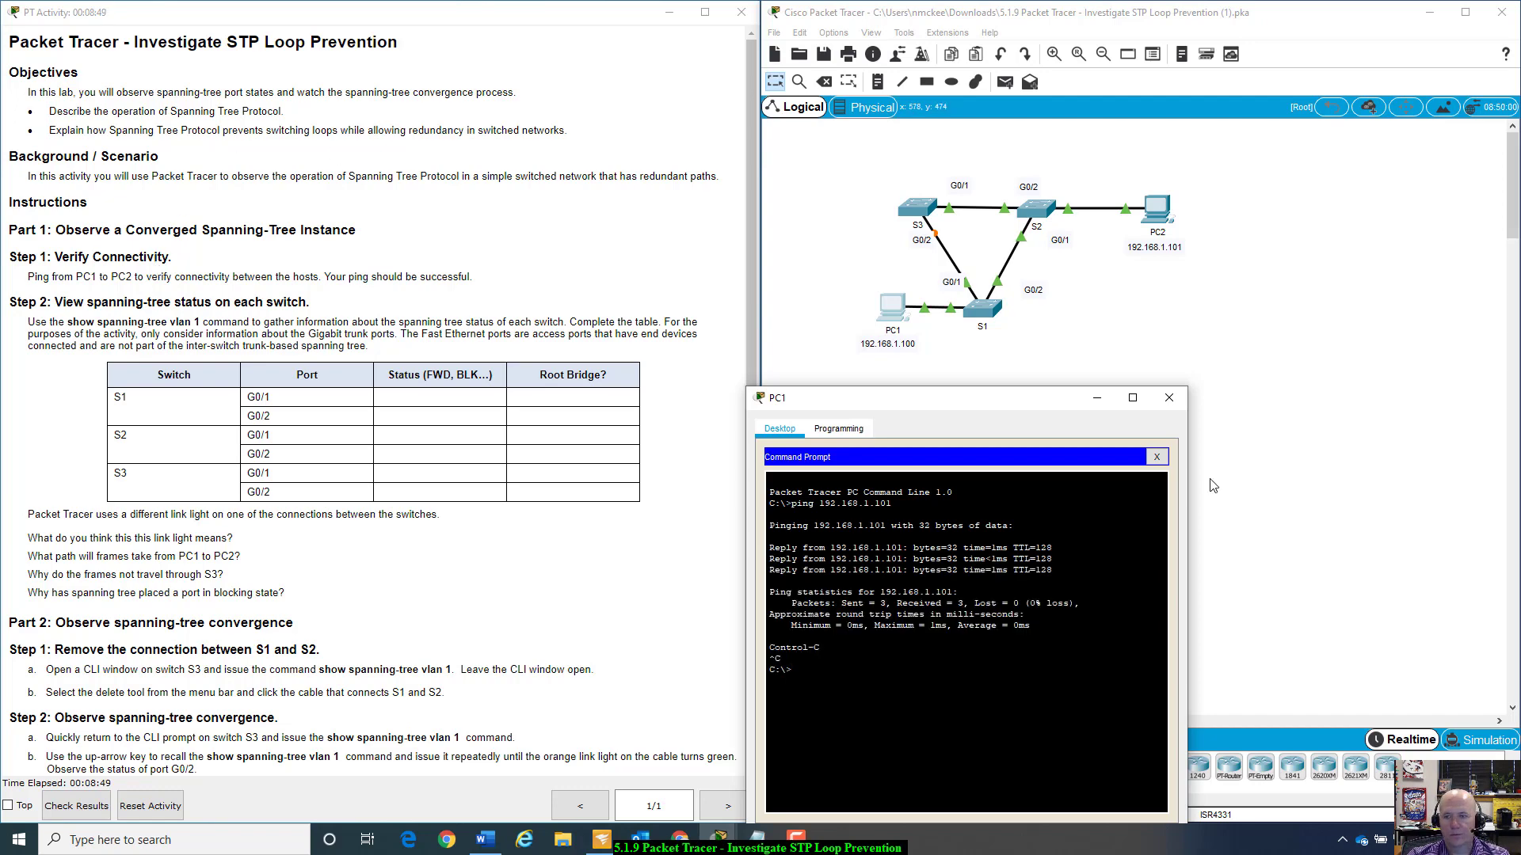
click(1169, 397)
- On switch S1, enter privileged mode and run show spanning-tree vlan 1
scroll(235, 394, down, 2)
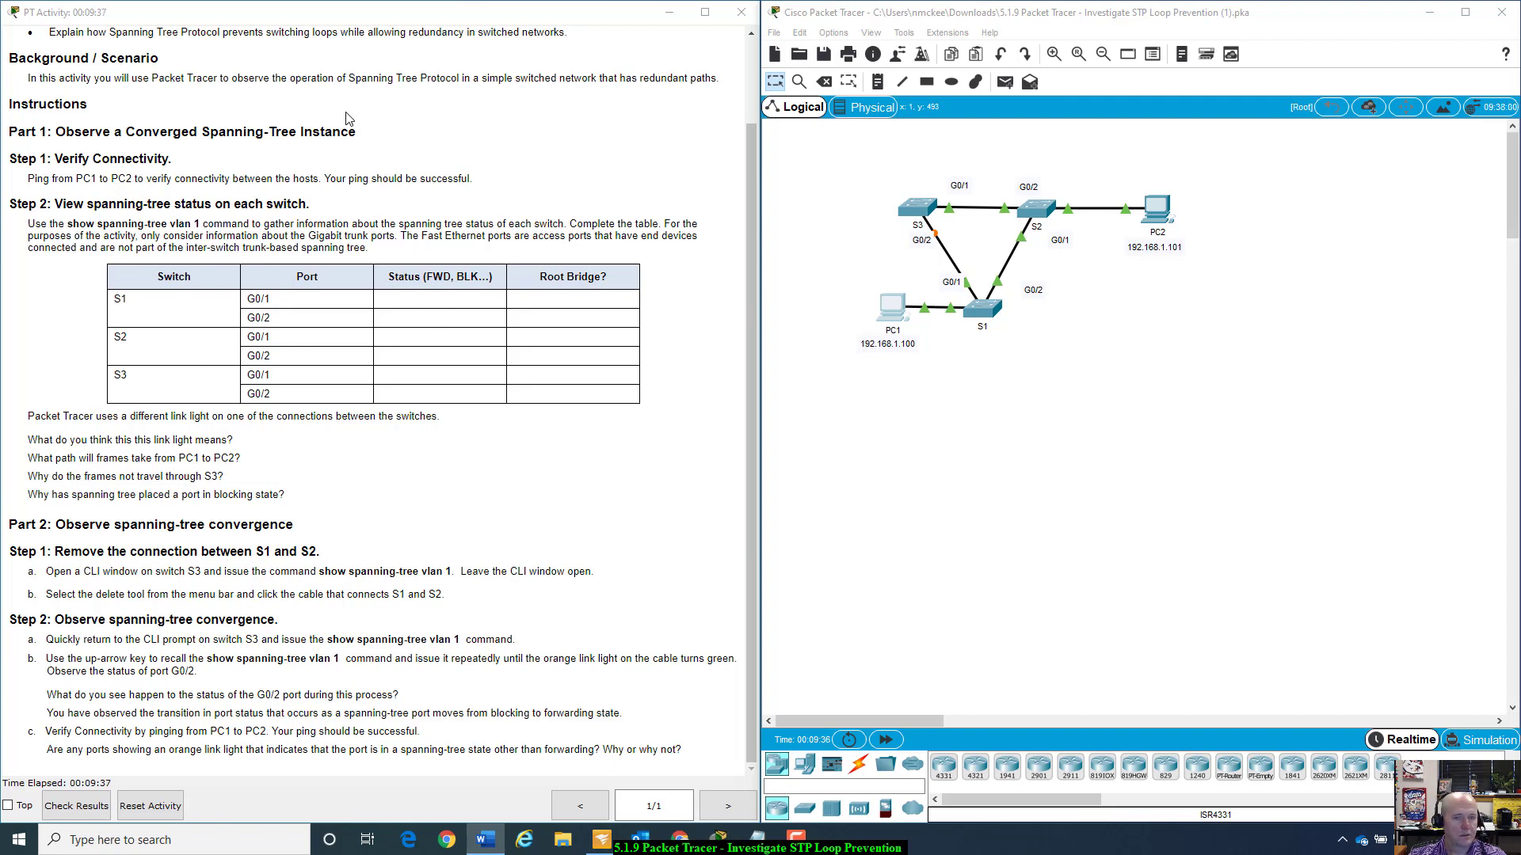
click(983, 336)
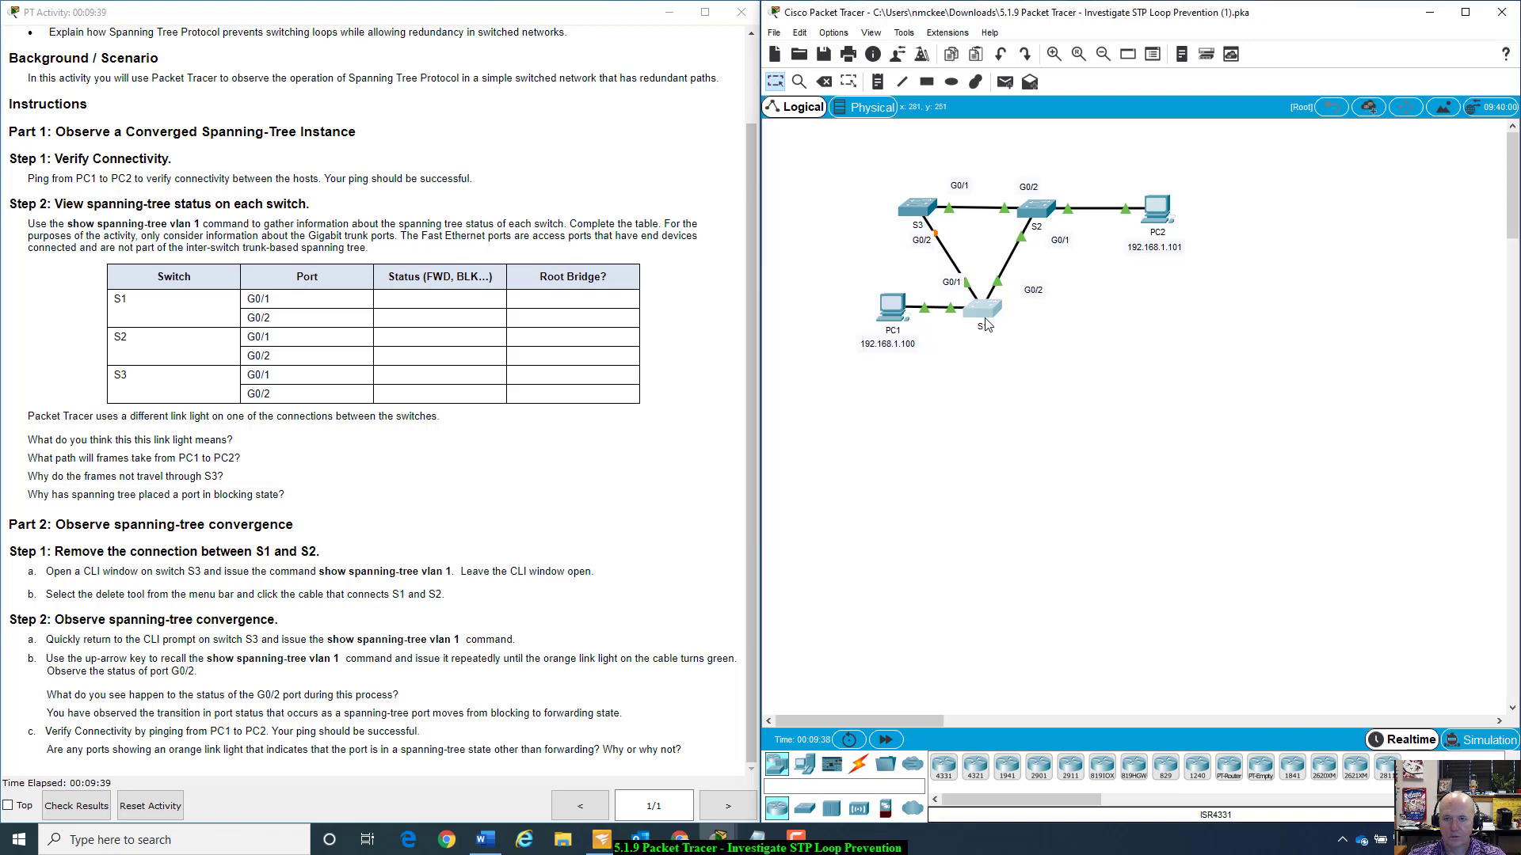
drag(857, 178, 1342, 189)
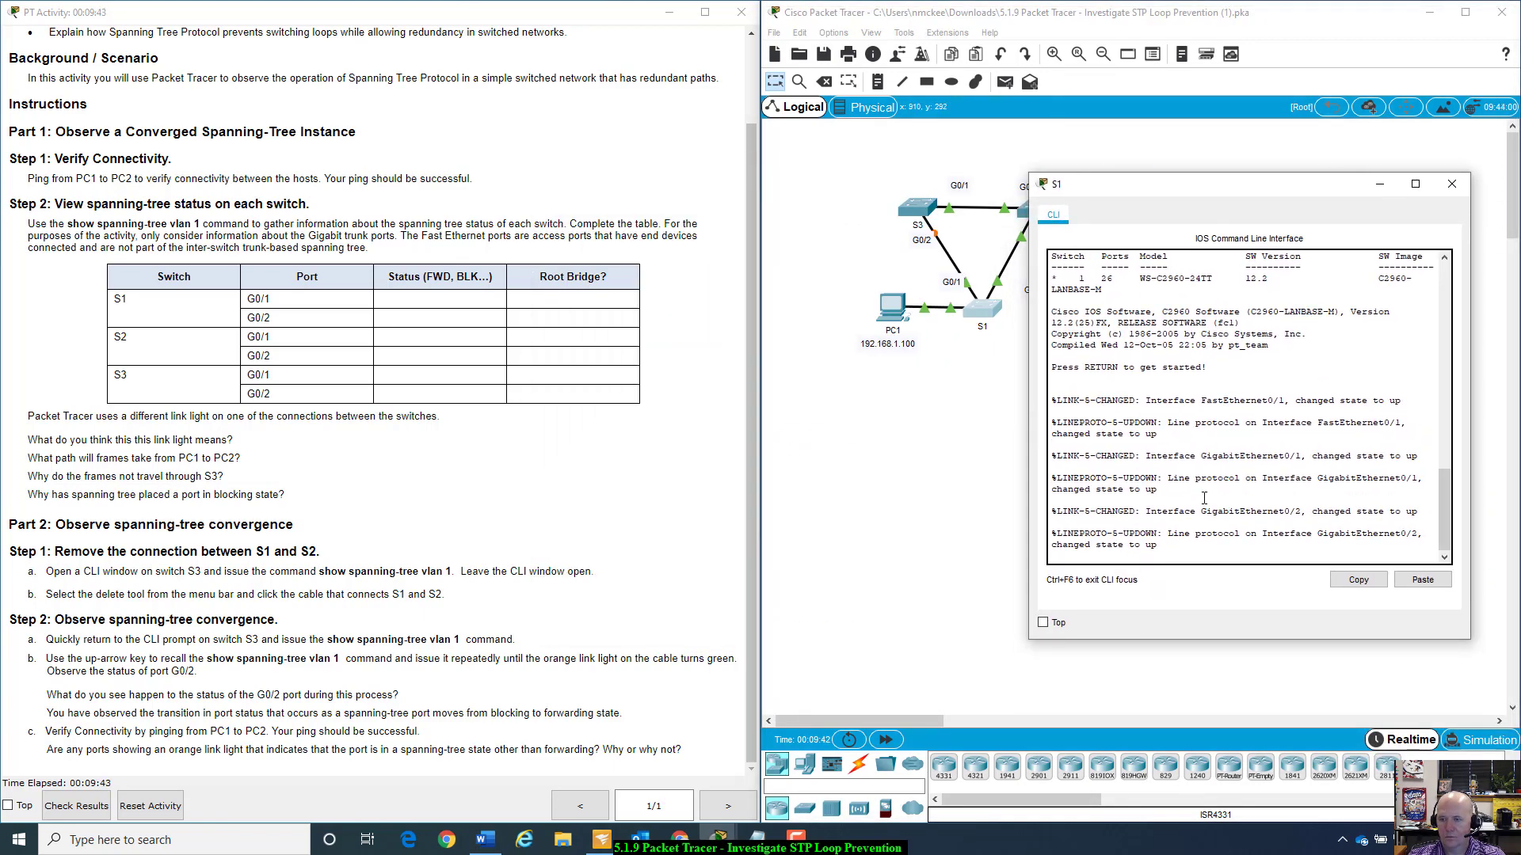
key(Return)
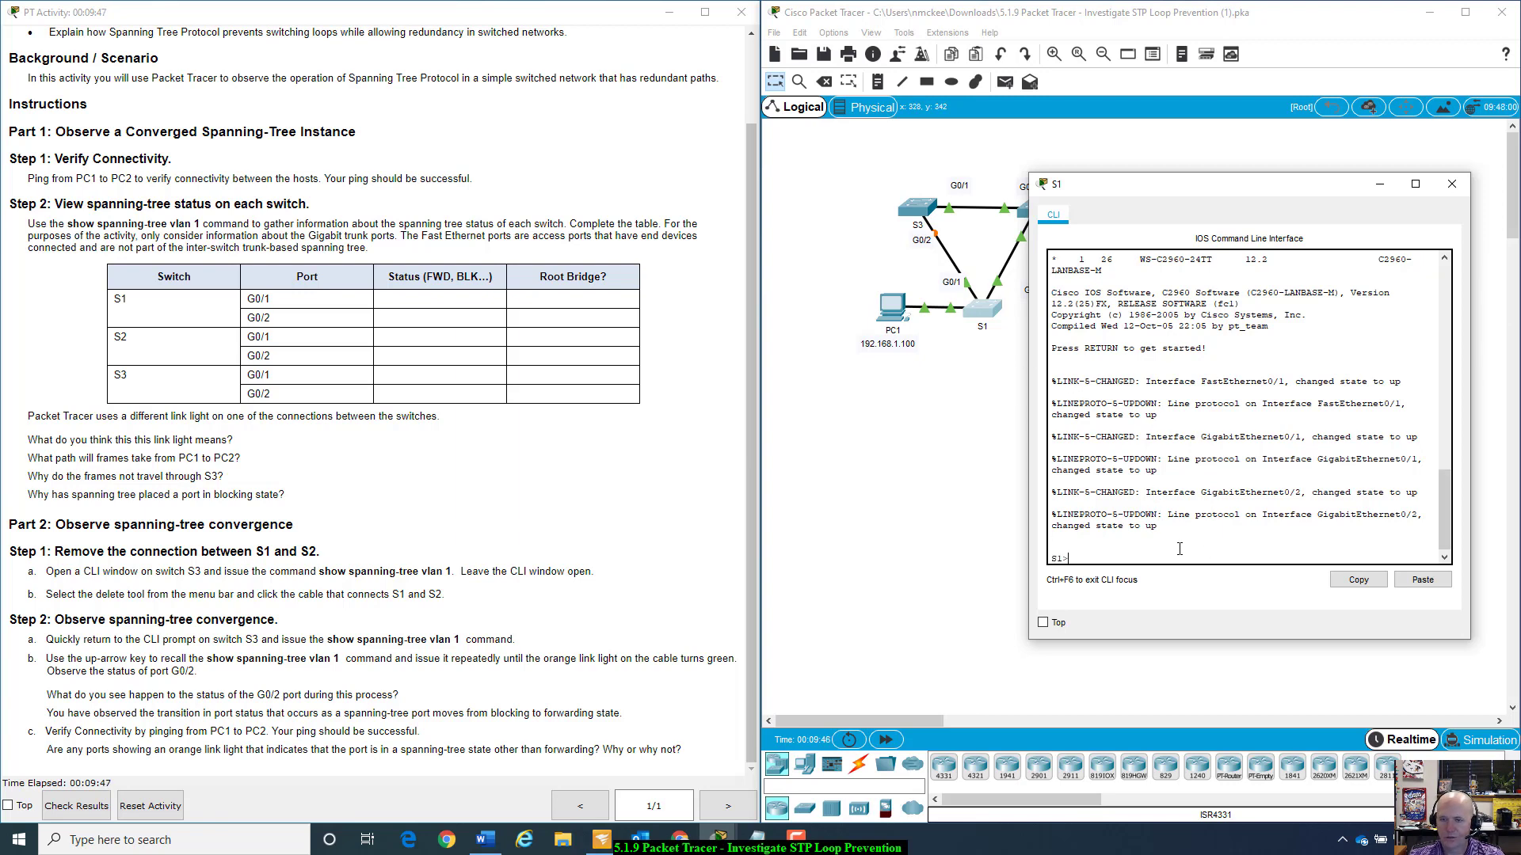
text(enable)
key(Return)
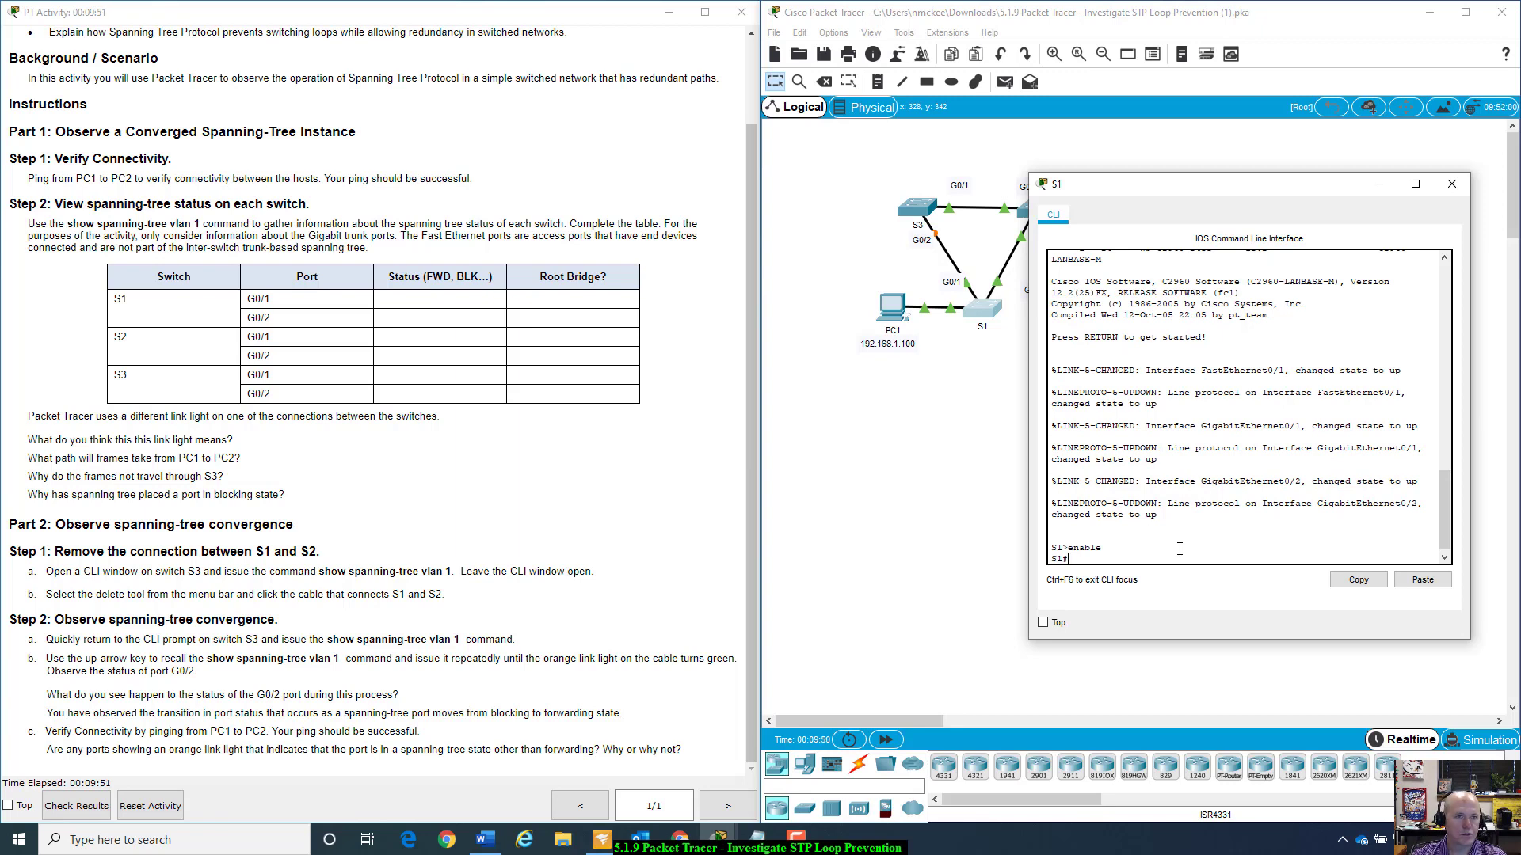
text(show sp)
key(Tab)
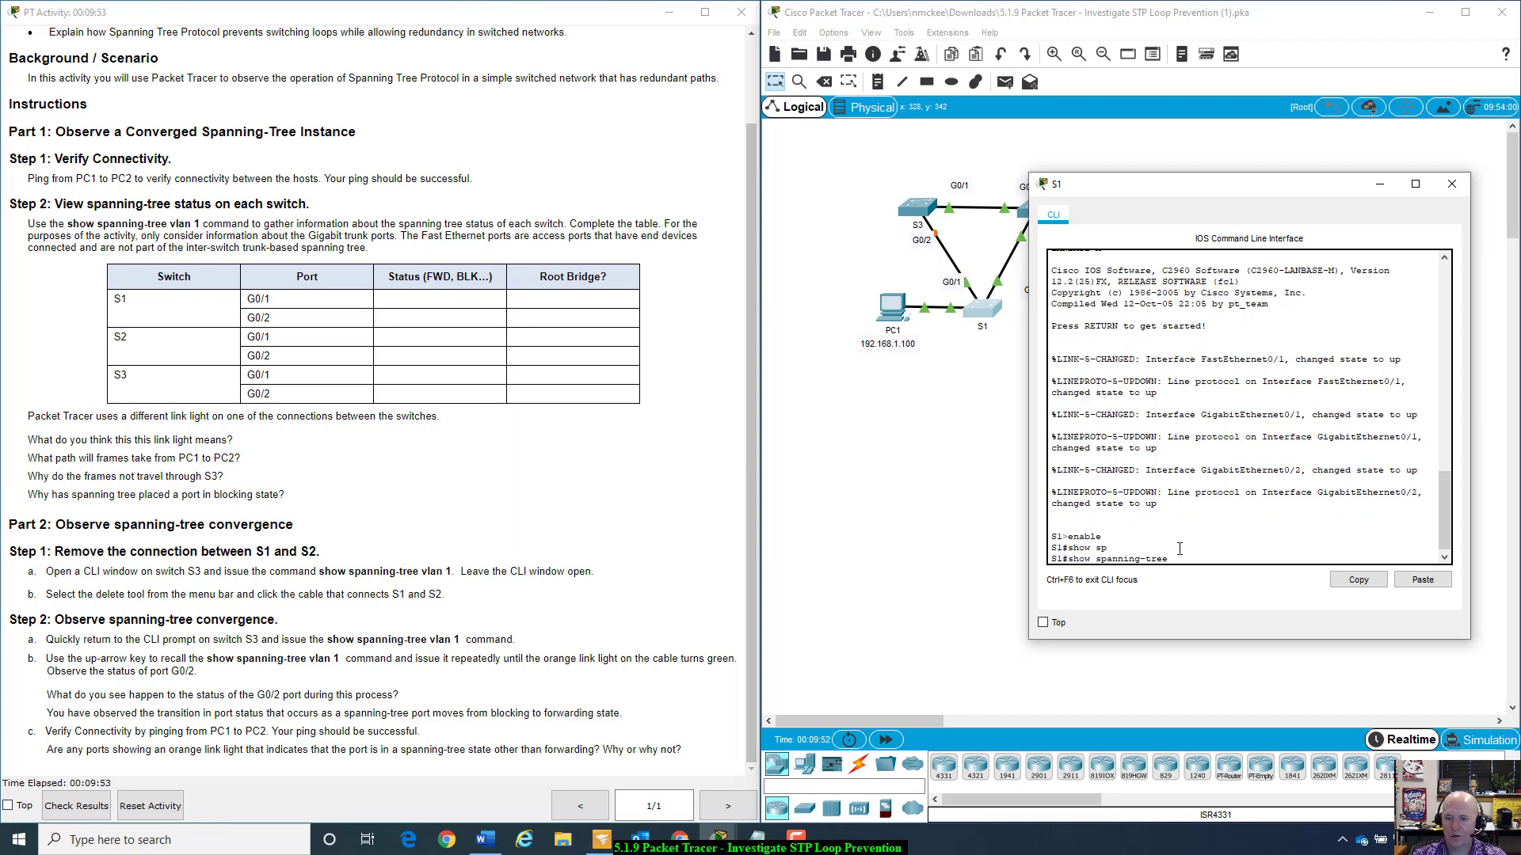
text(vlan)
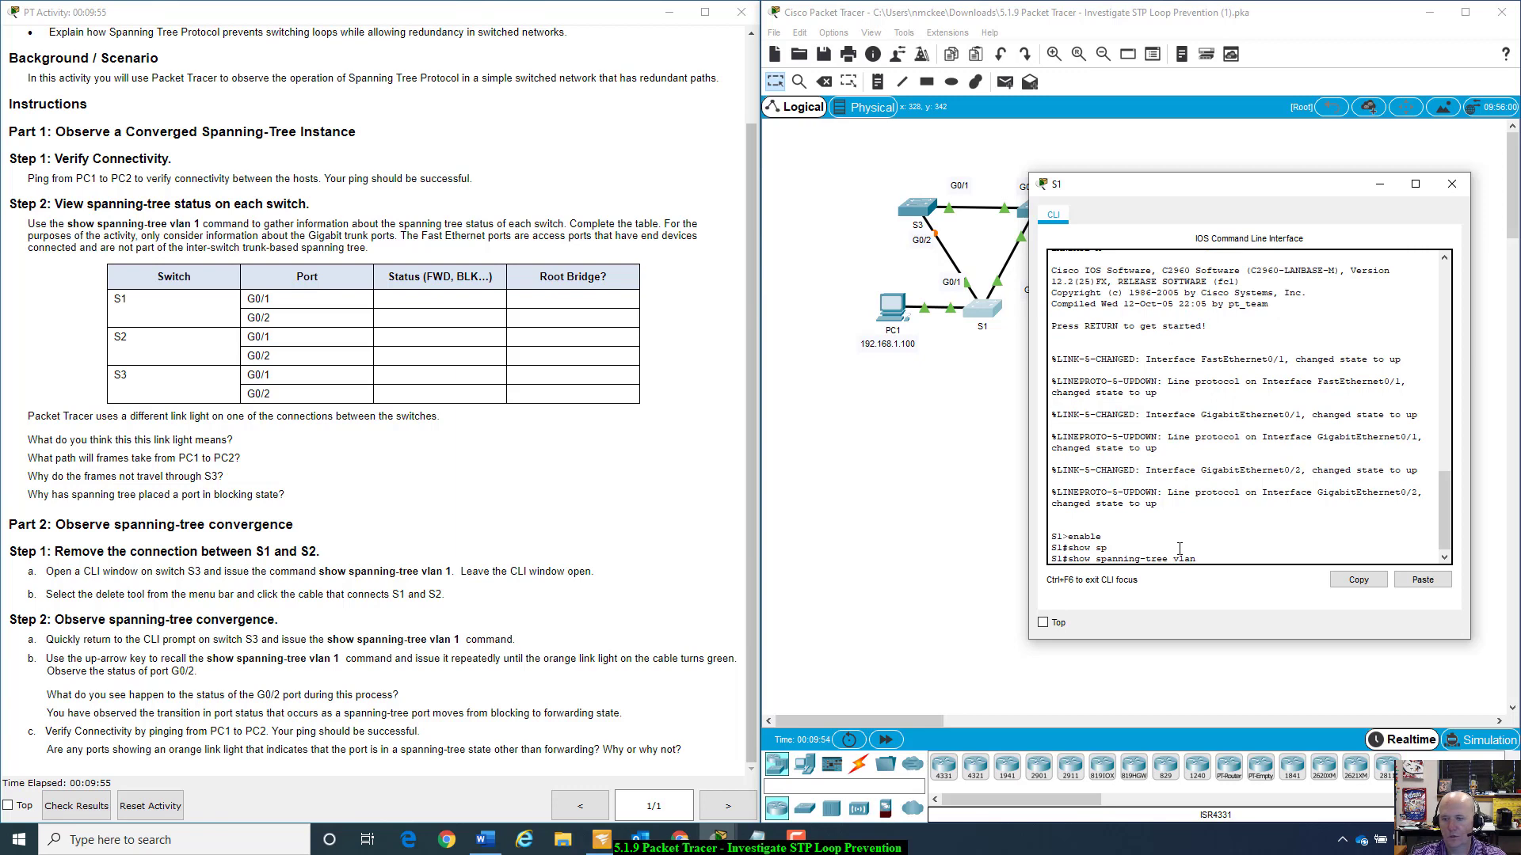
text( 1)
key(Return)
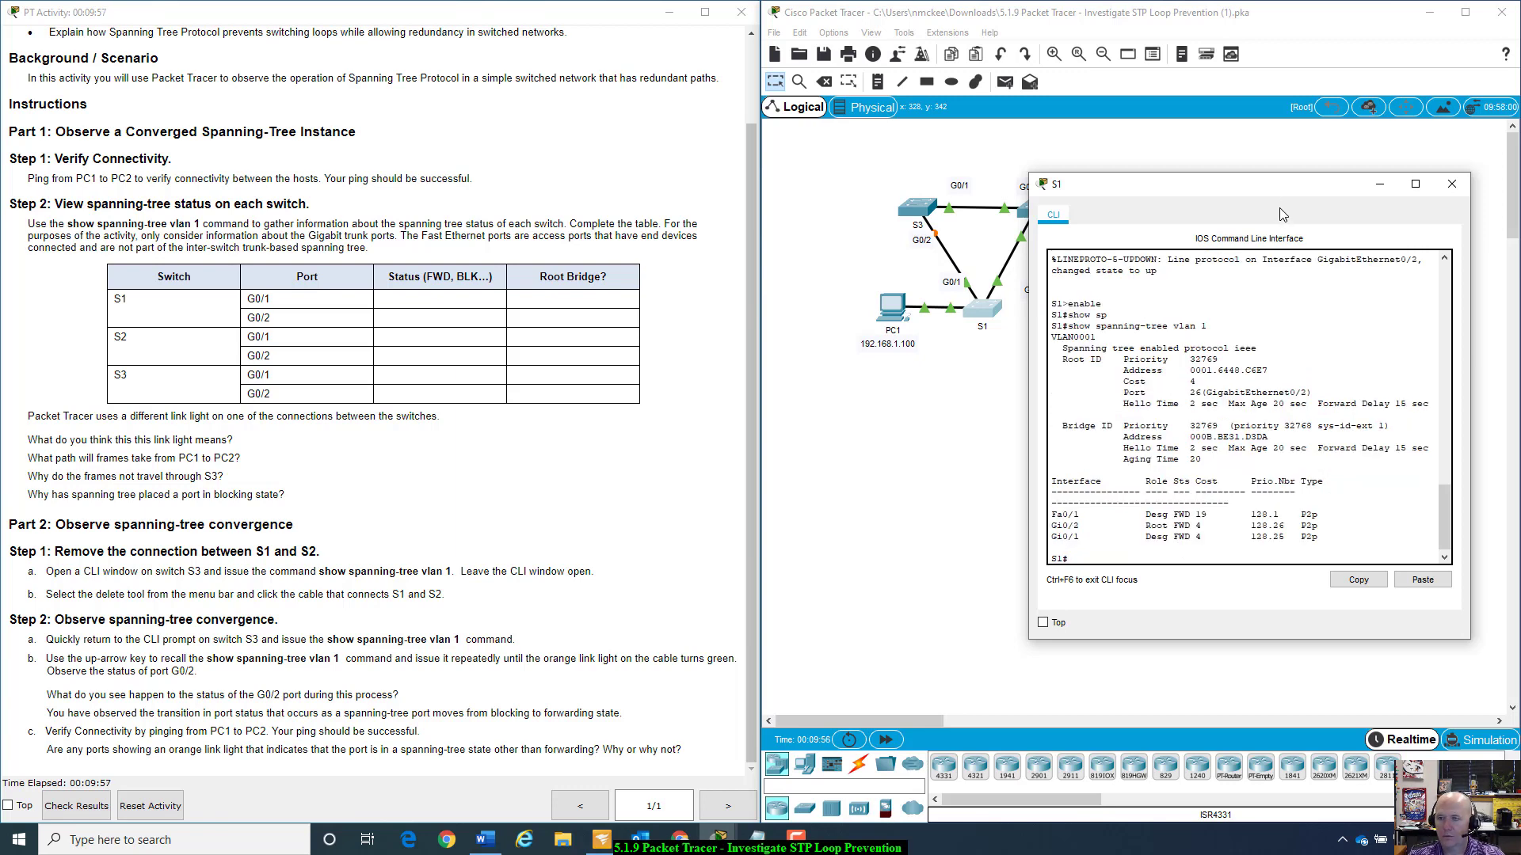
- On switch S2, enter privileged mode and run show spanning-tree vlan 1, keeping S1's console window out of the way
drag(1273, 190, 1328, 420)
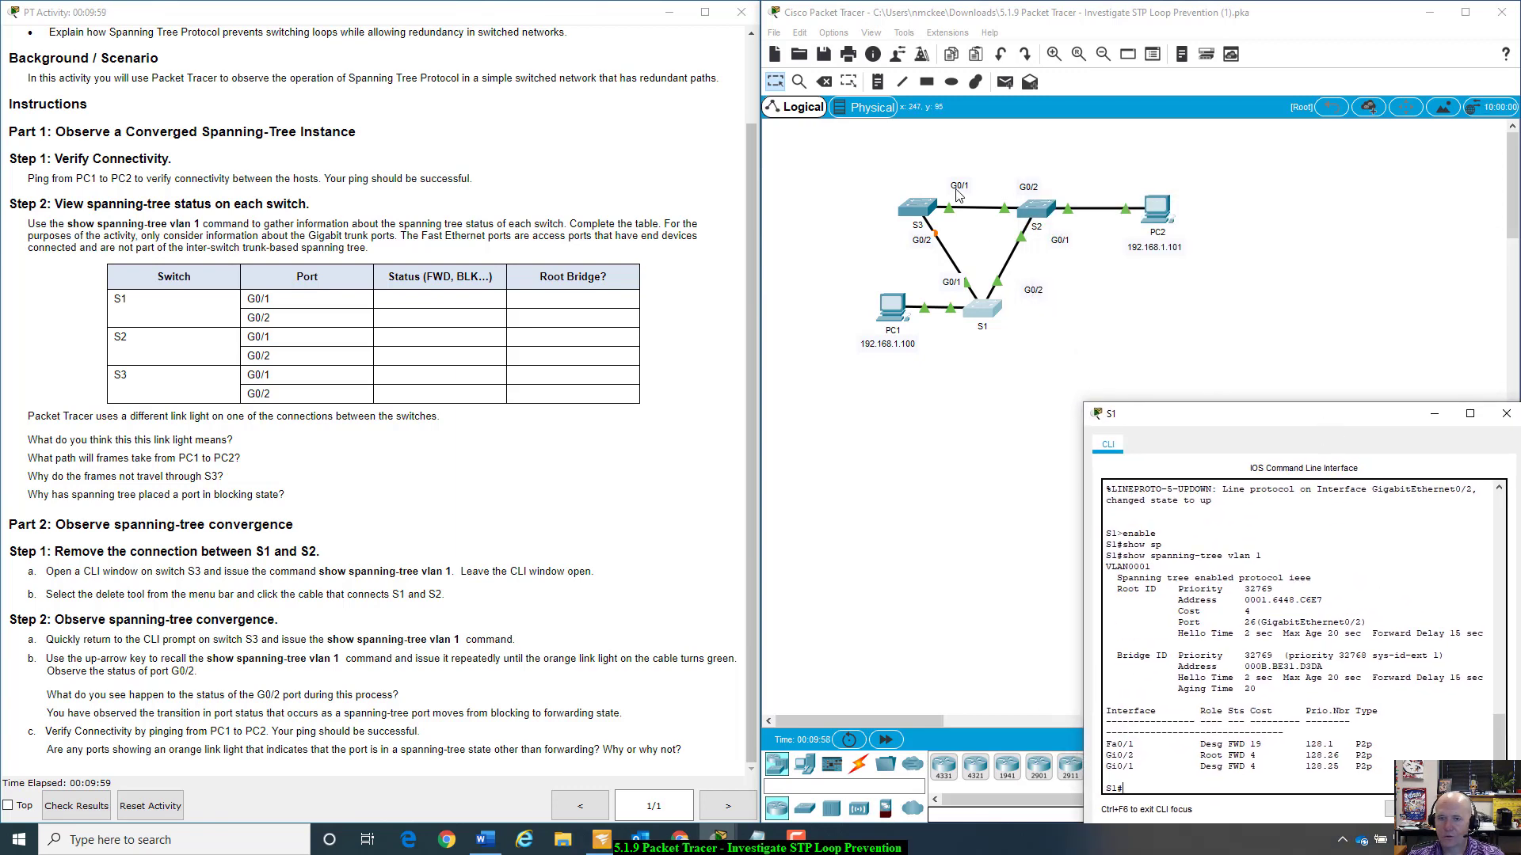
click(1034, 207)
drag(820, 172, 1038, 199)
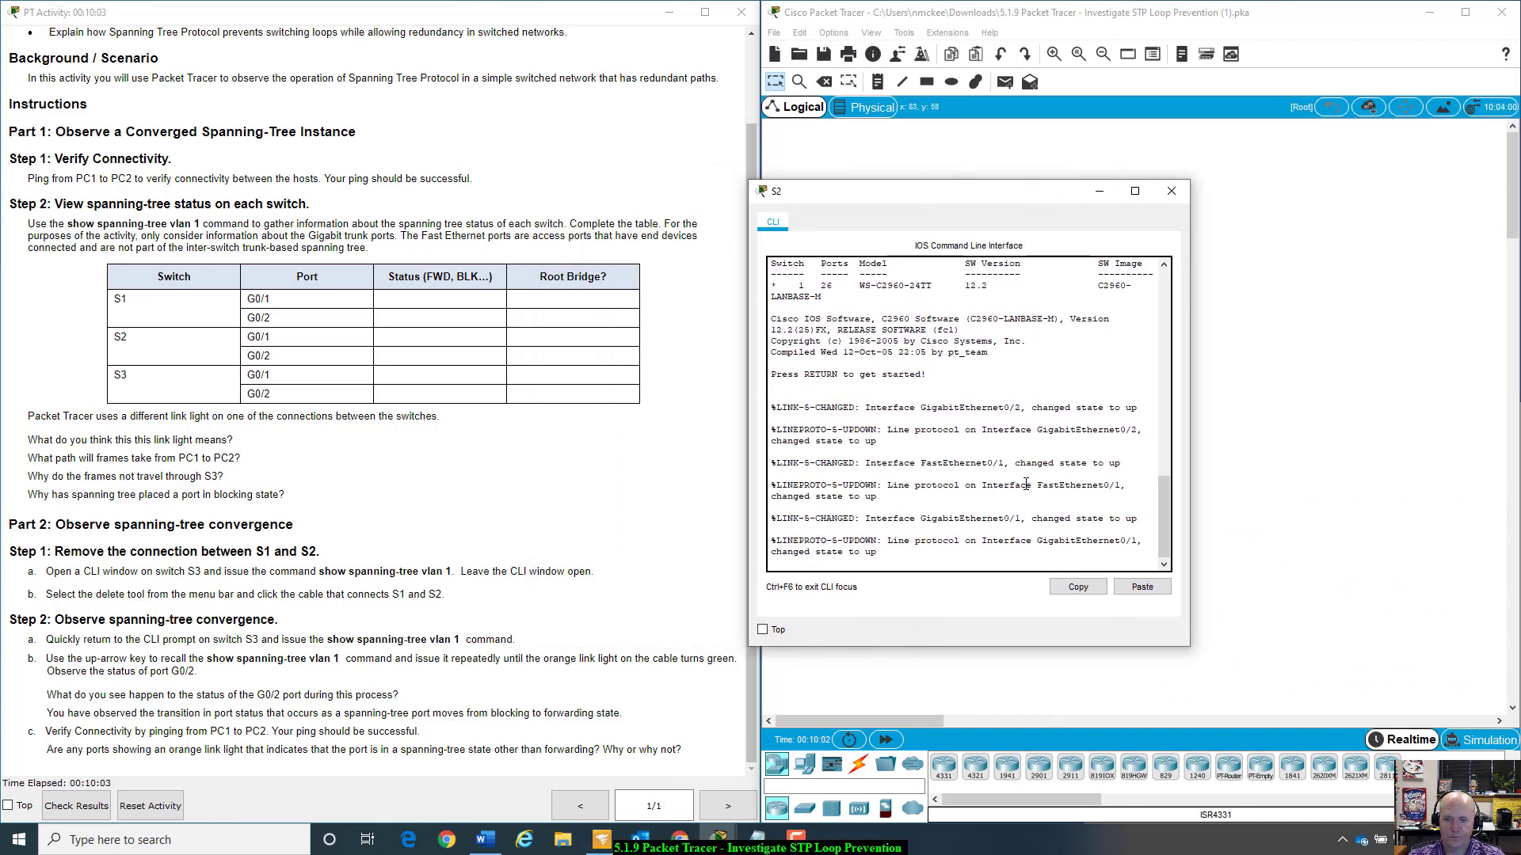
key(Return)
text(enable)
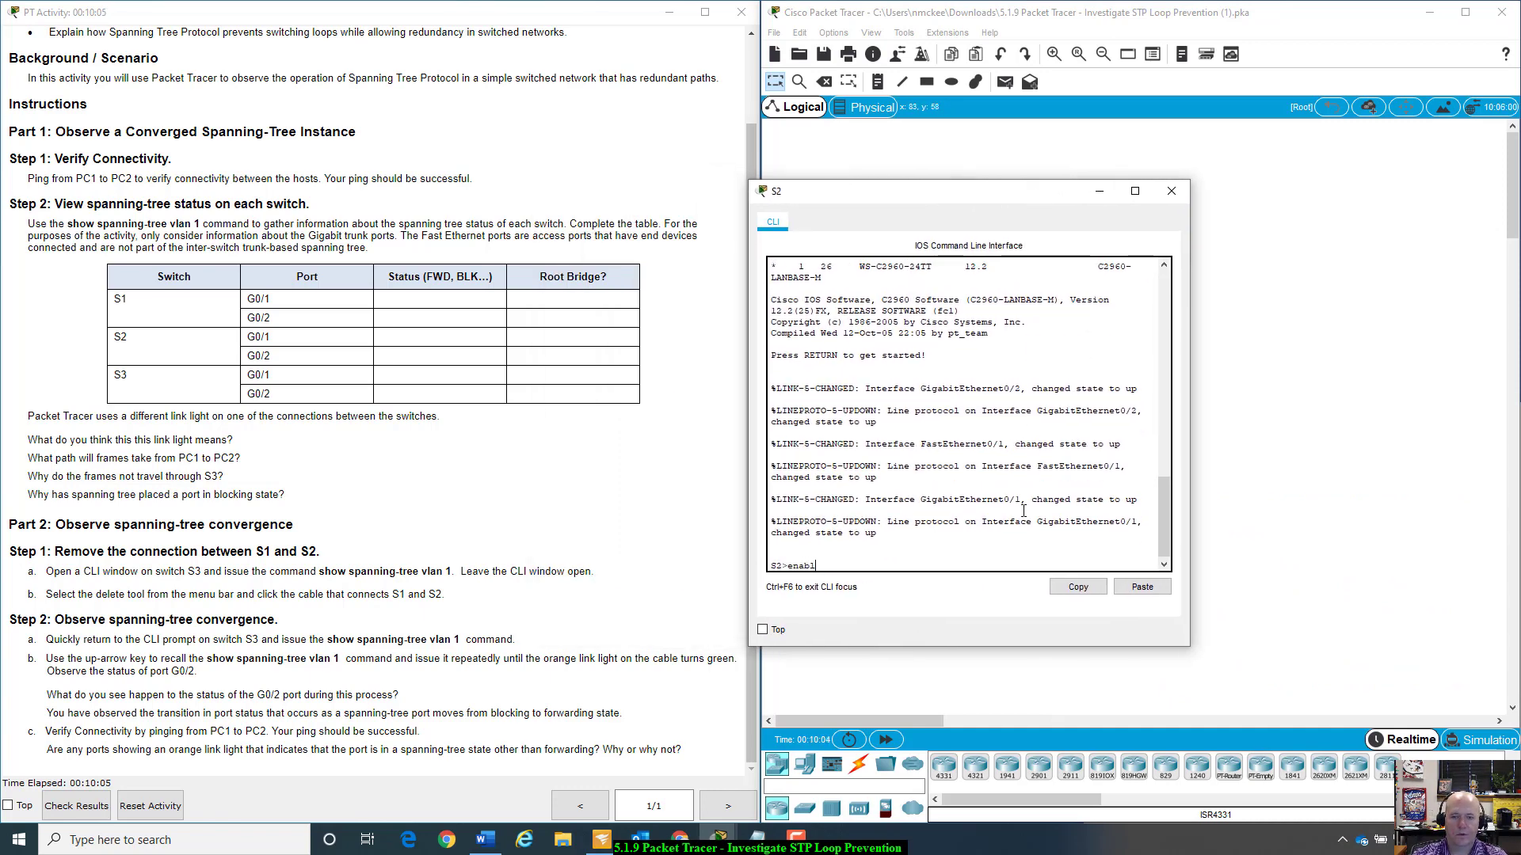
key(Return)
text(show s)
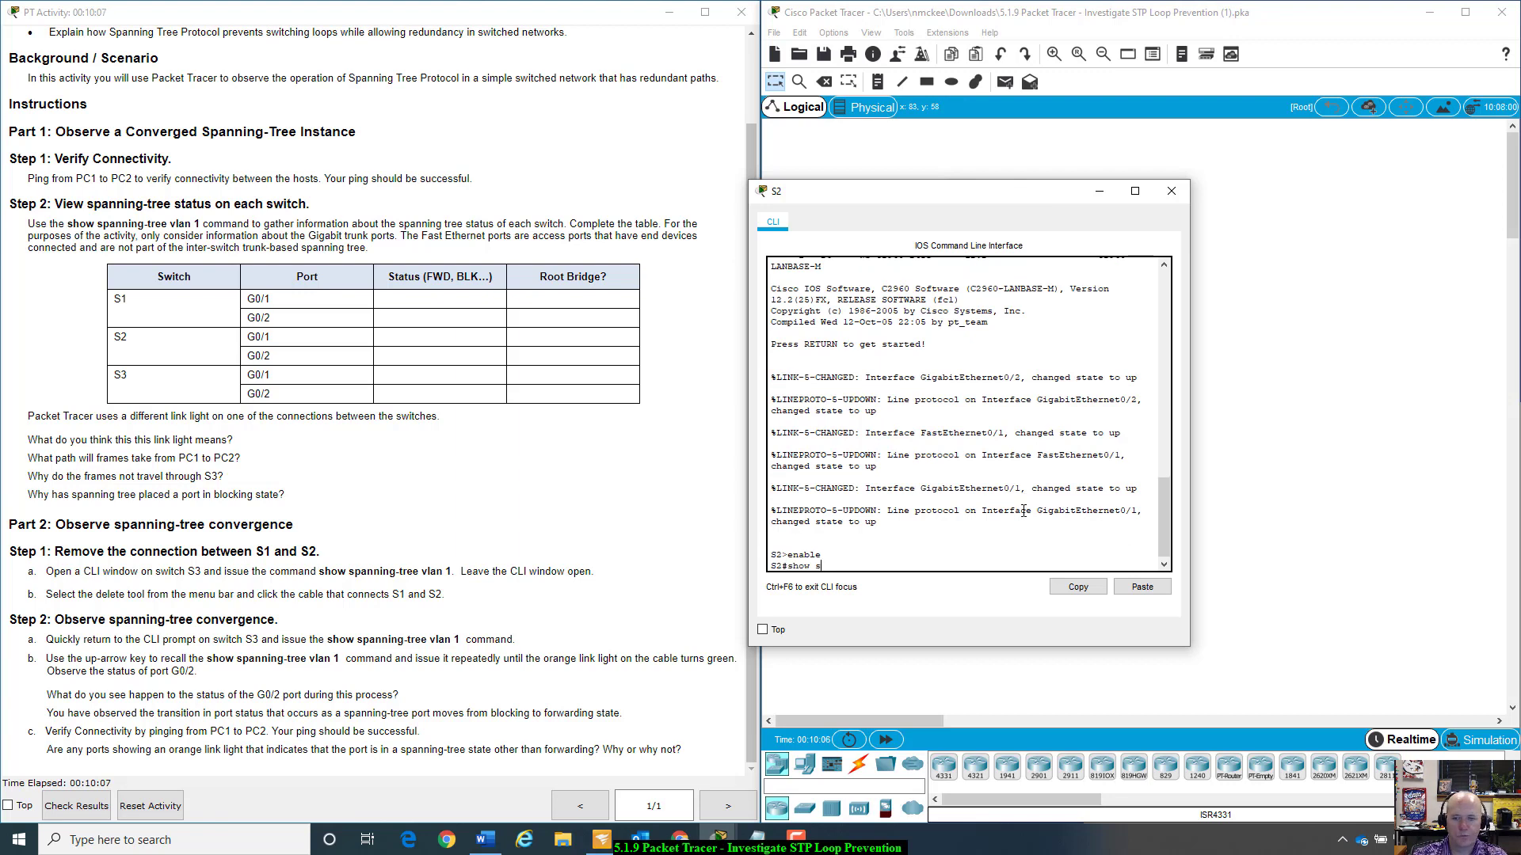
text(p)
key(Tab)
text(vl)
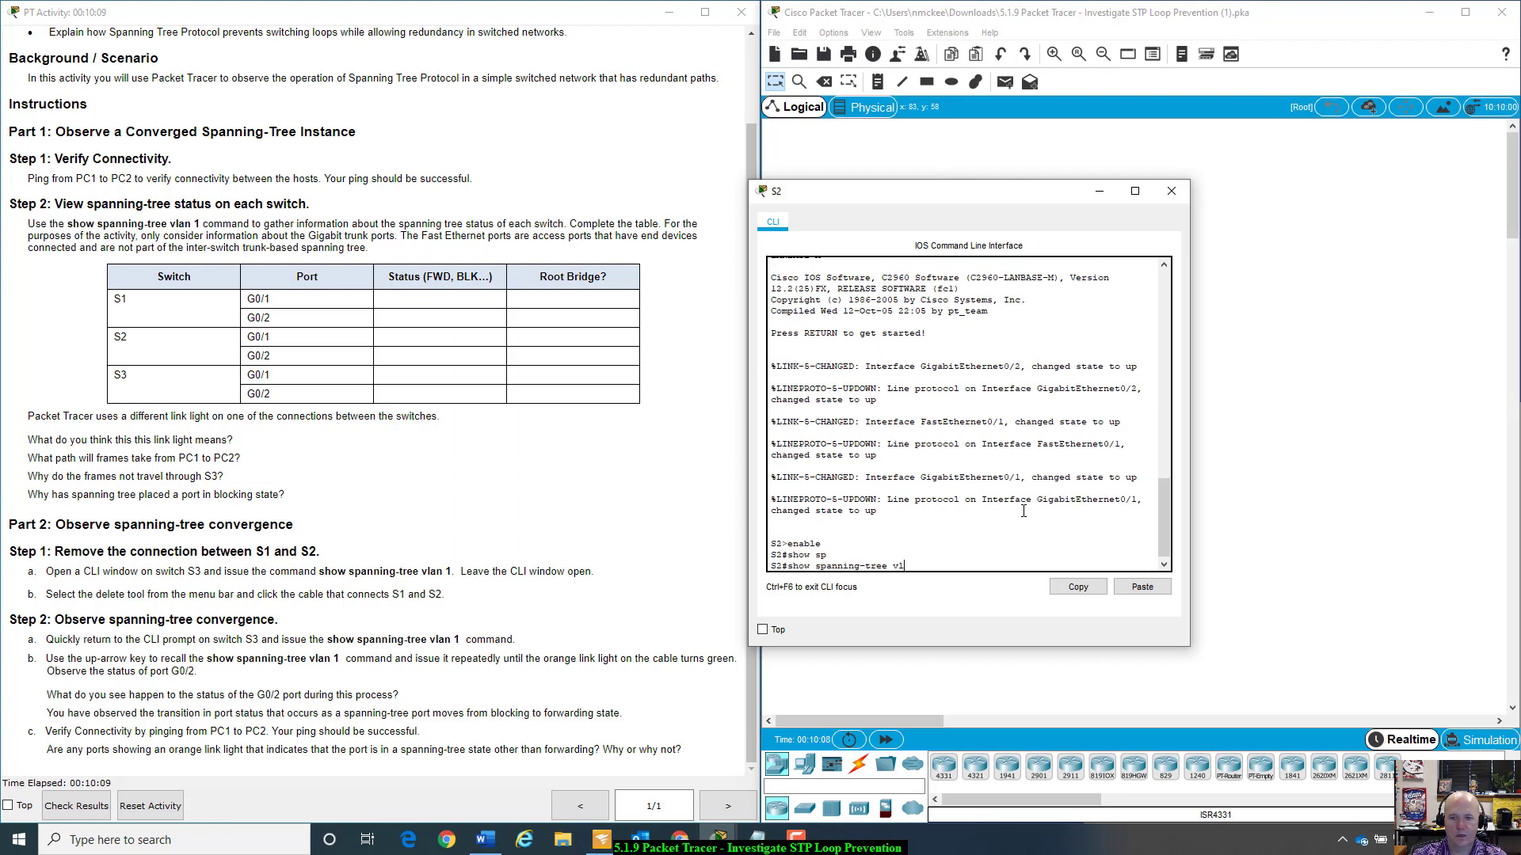
text(an 1)
key(Return)
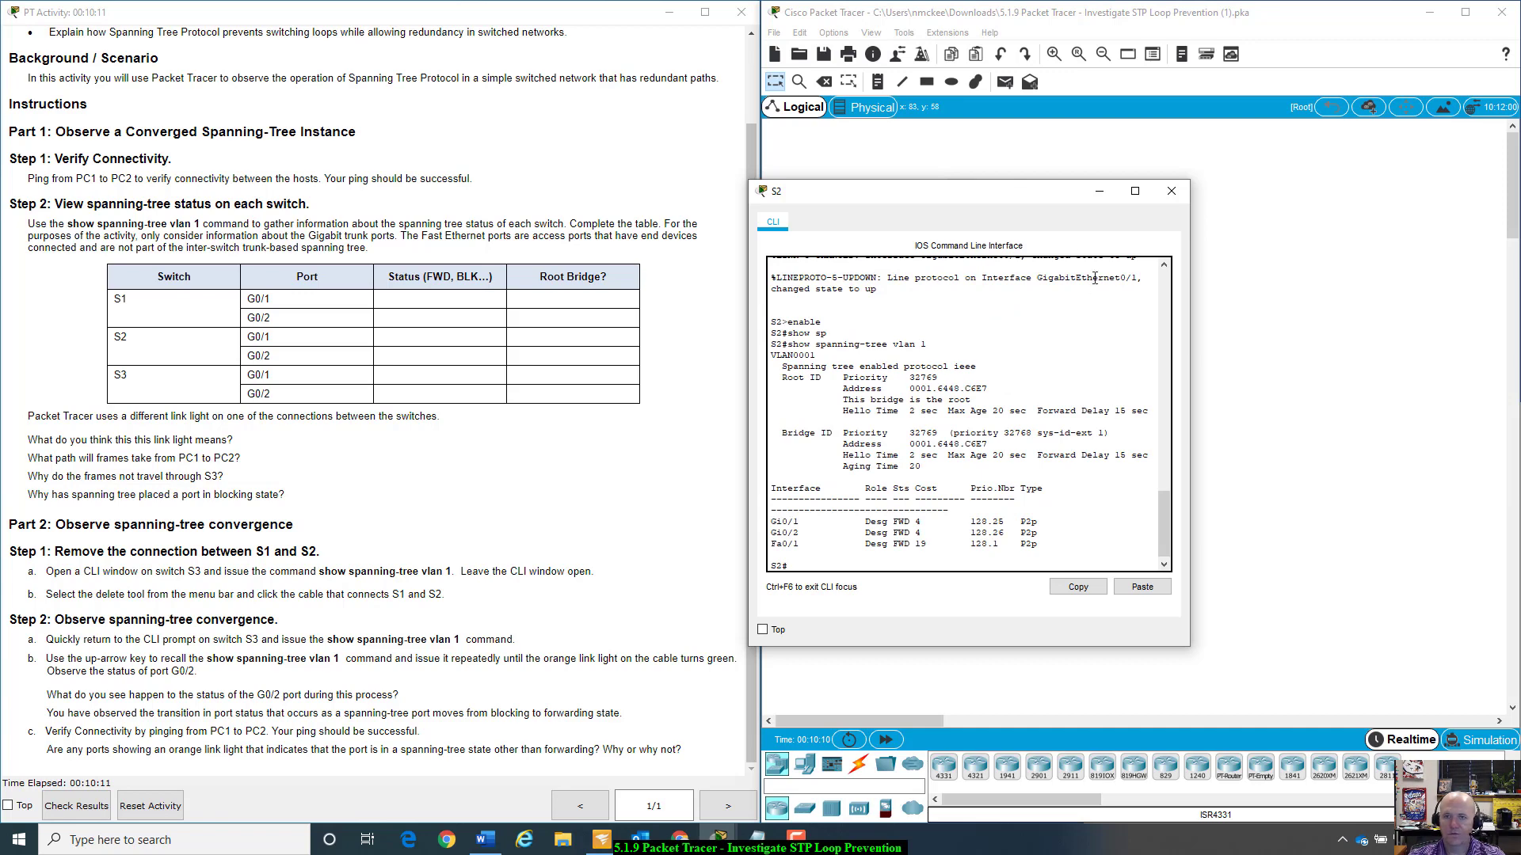
- On switch S3, enter privileged mode and run show spanning-tree vlan 1, with S2's console window moved aside
drag(1022, 183, 1295, 388)
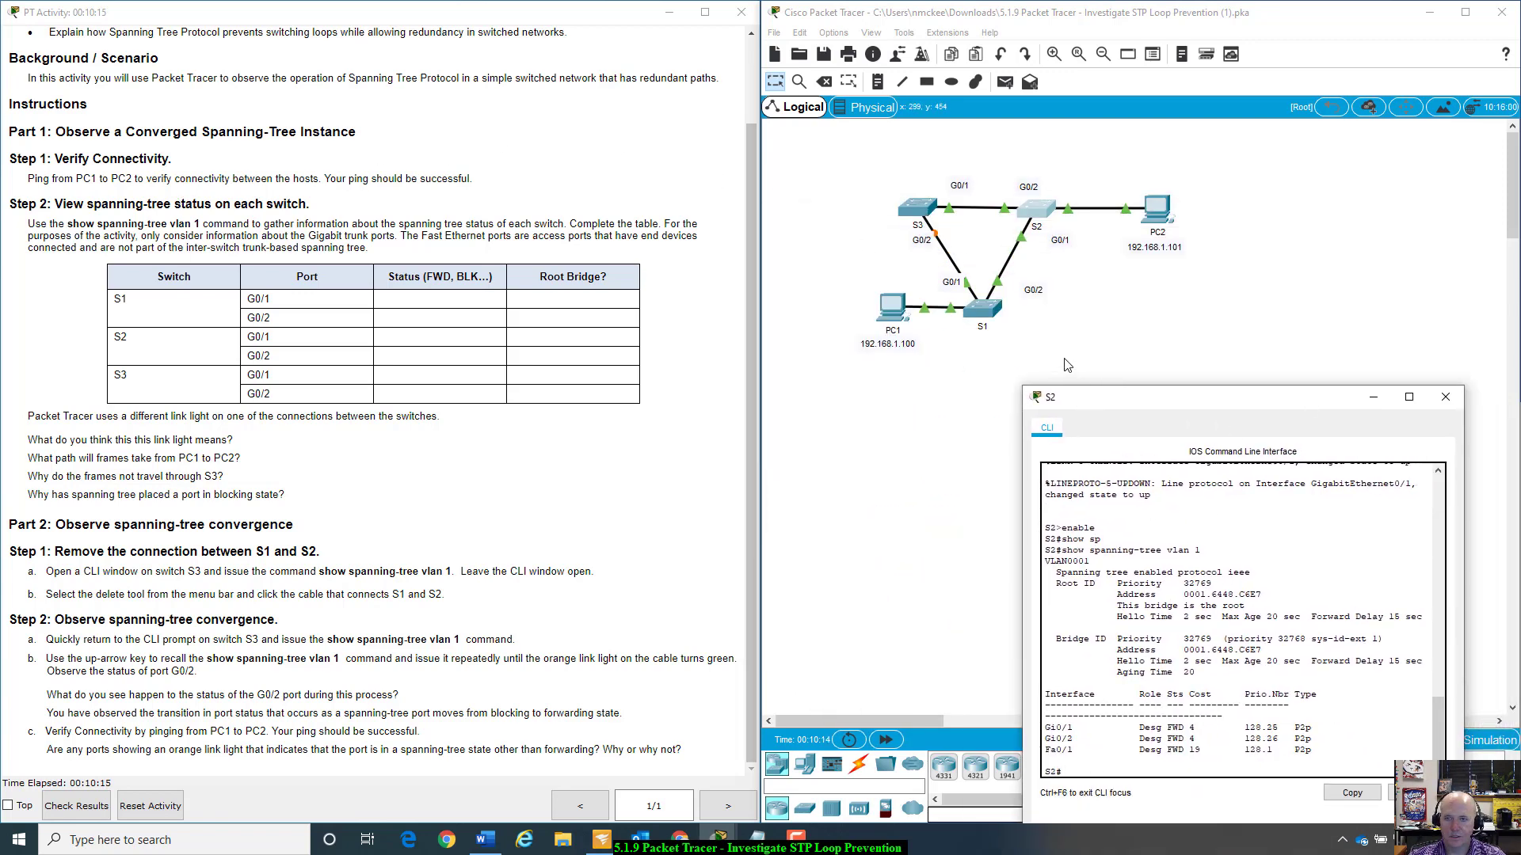
click(923, 204)
drag(864, 185, 1125, 219)
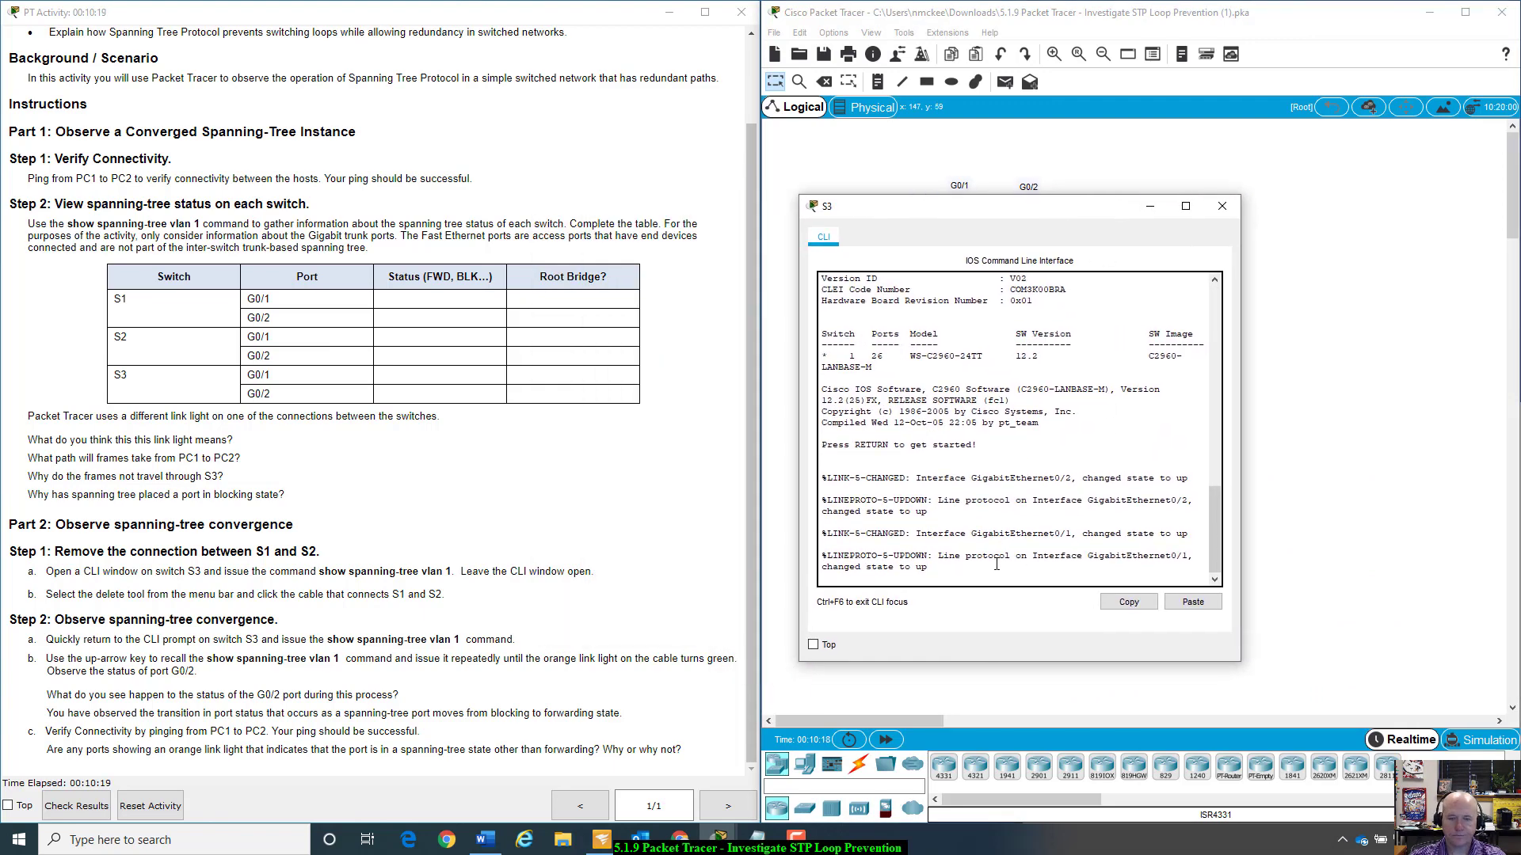
key(Return)
text(enable)
key(Return)
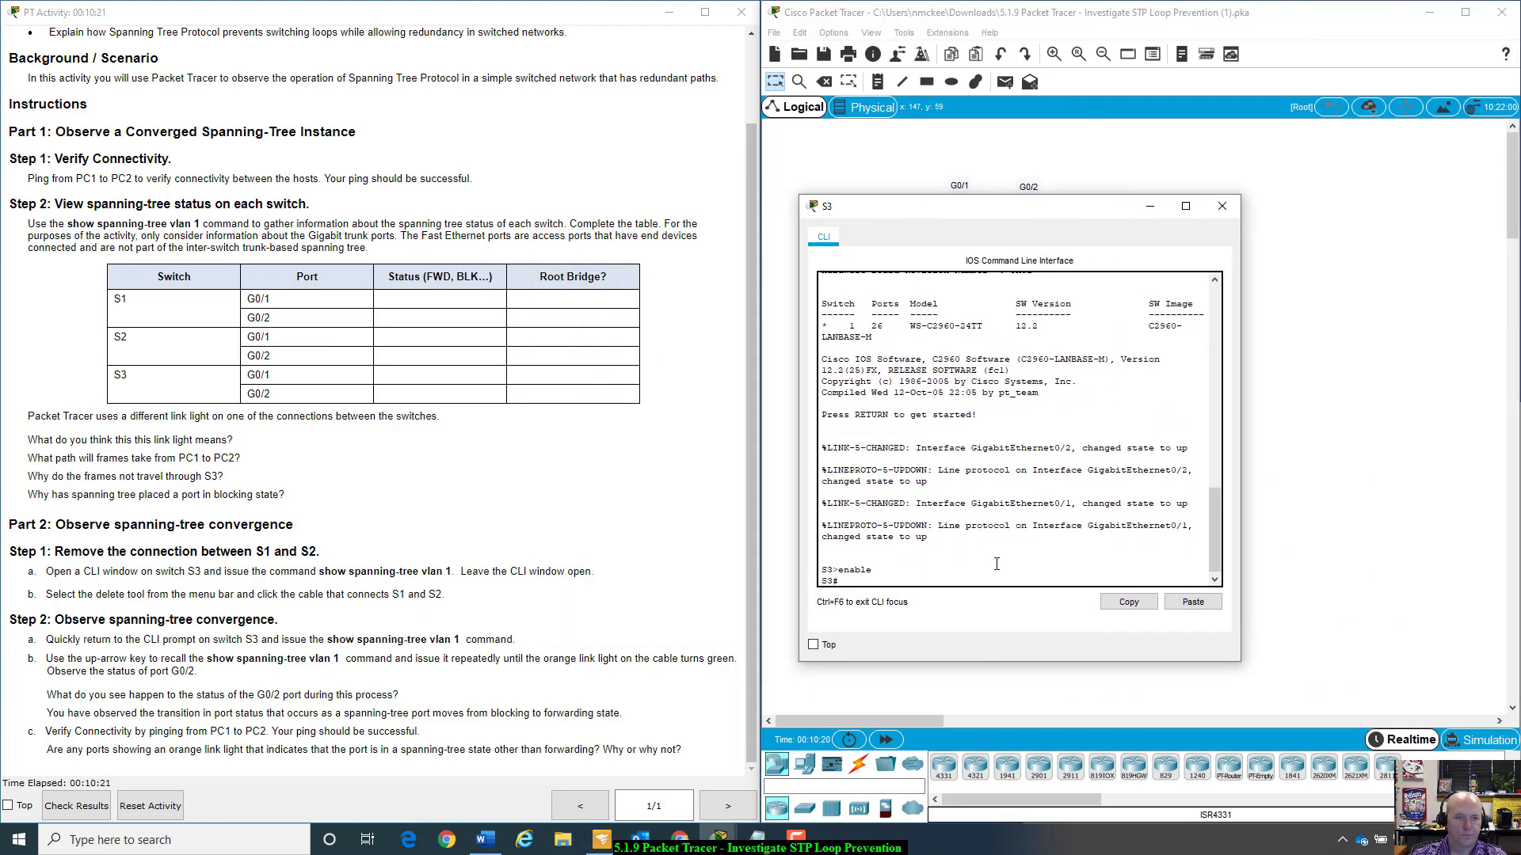
text(show )
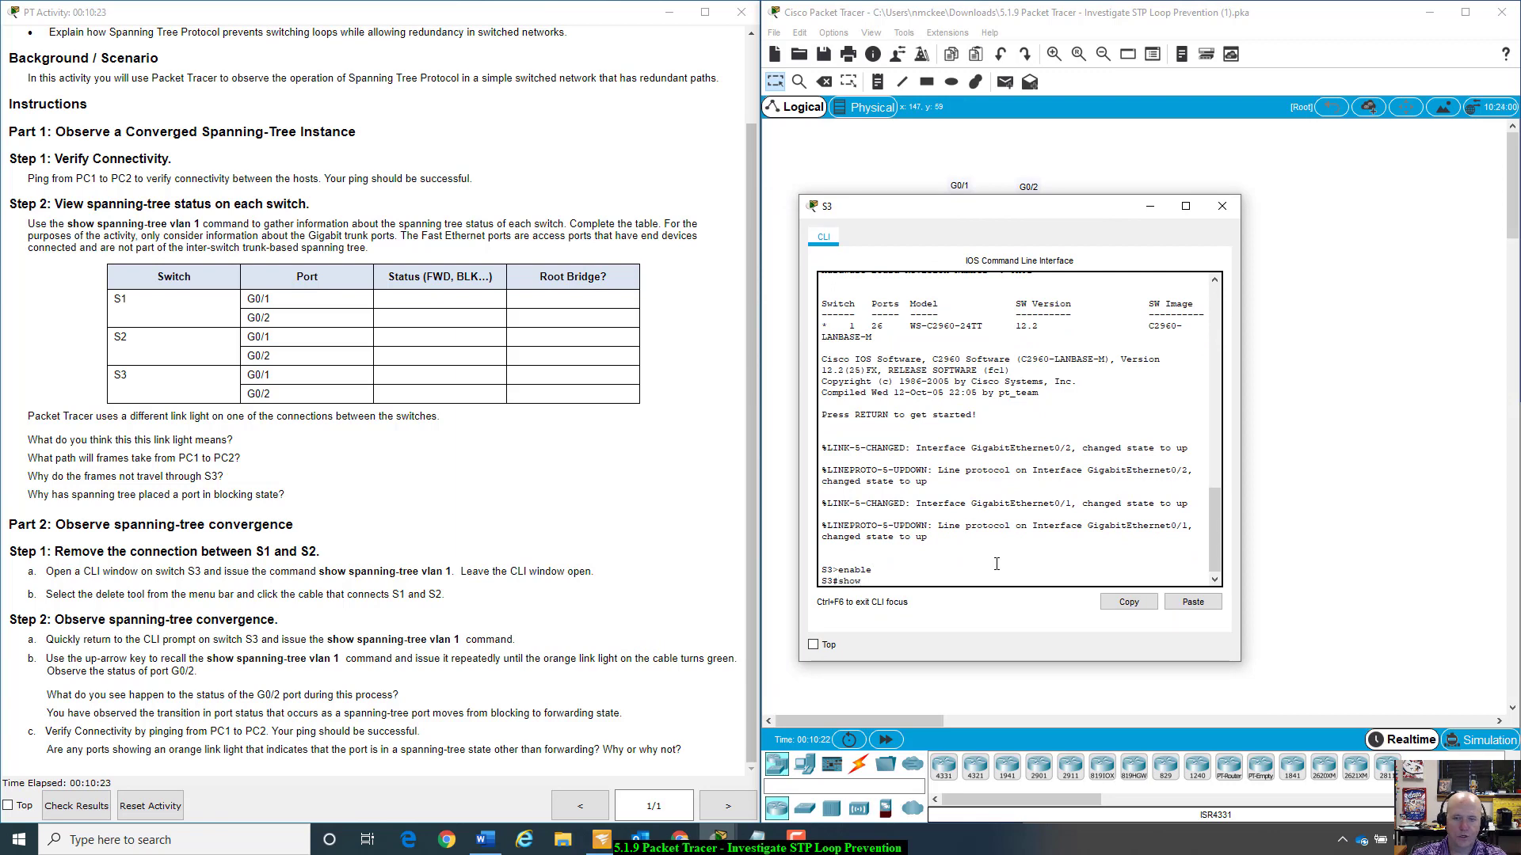
text(spa)
key(Tab)
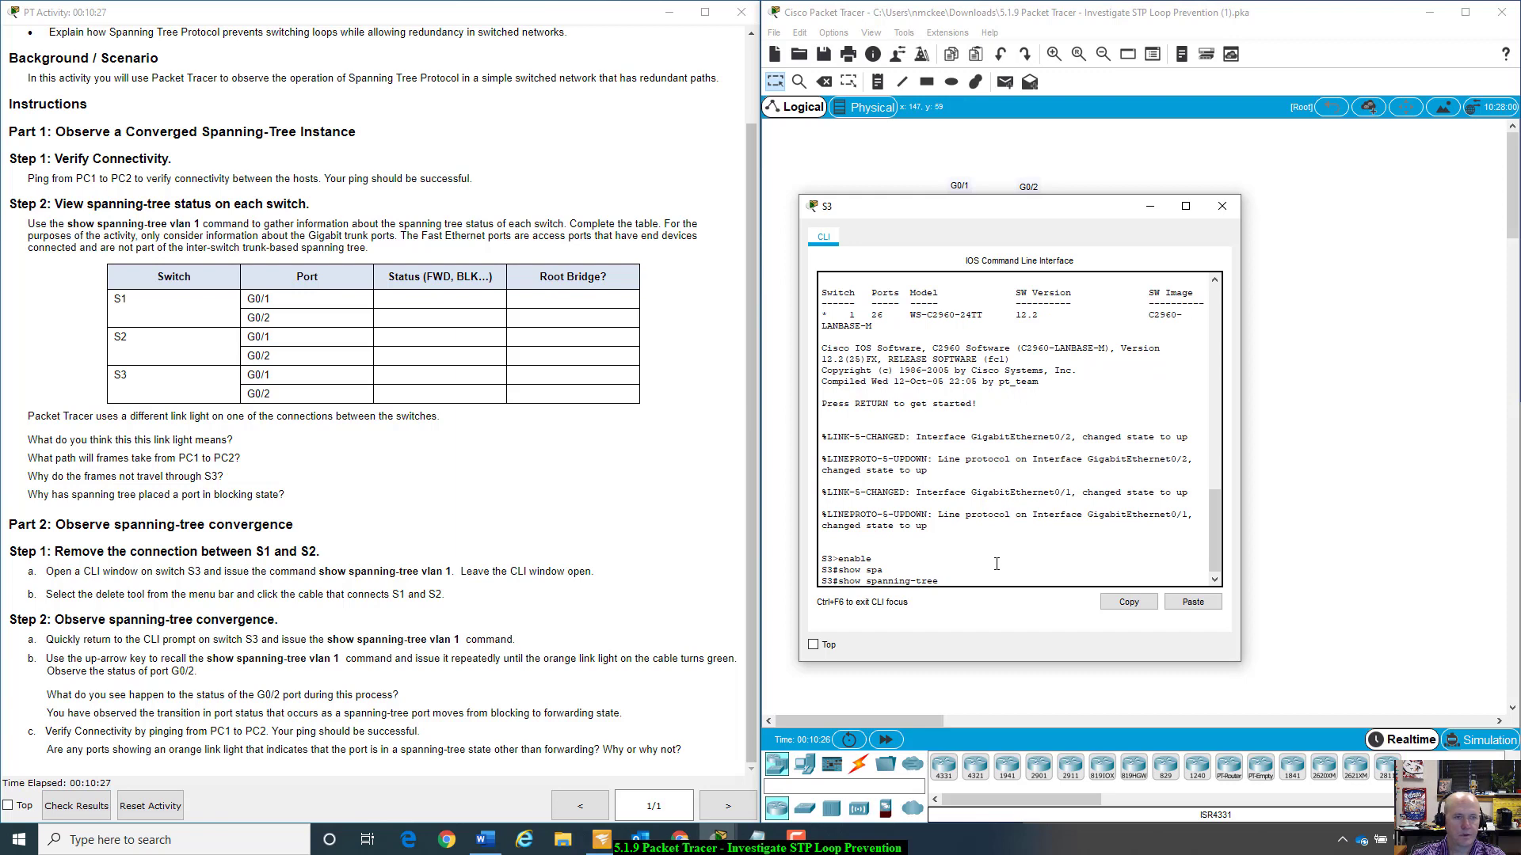
text(vlan 1)
key(Return)
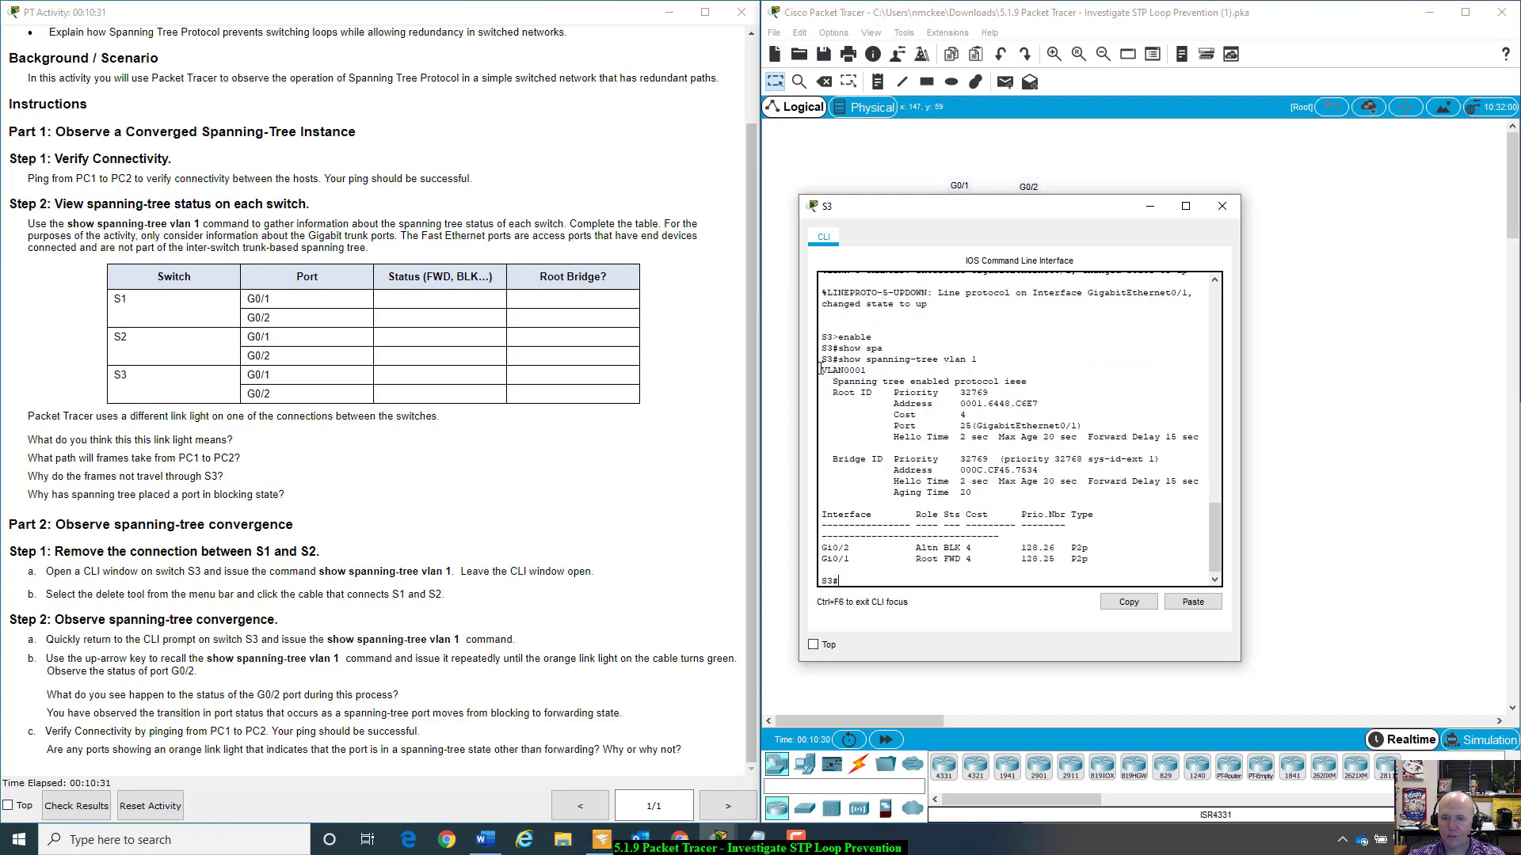
- Examine the VLAN, protocol, root ID, root port and bridge ID details in S3's spanning-tree output by highlighting them
drag(822, 370, 868, 372)
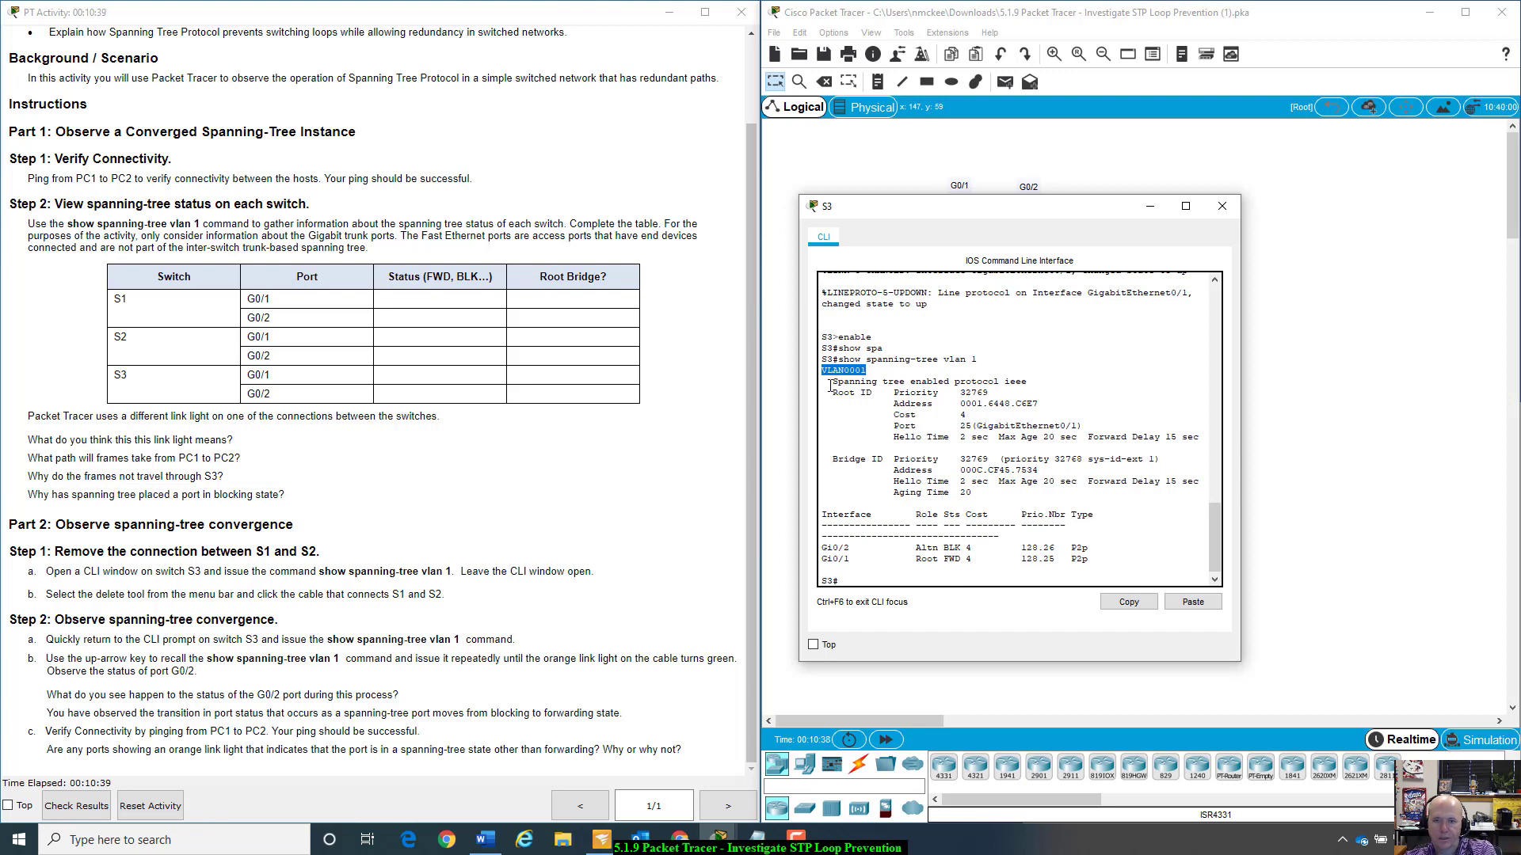
drag(830, 386, 1011, 395)
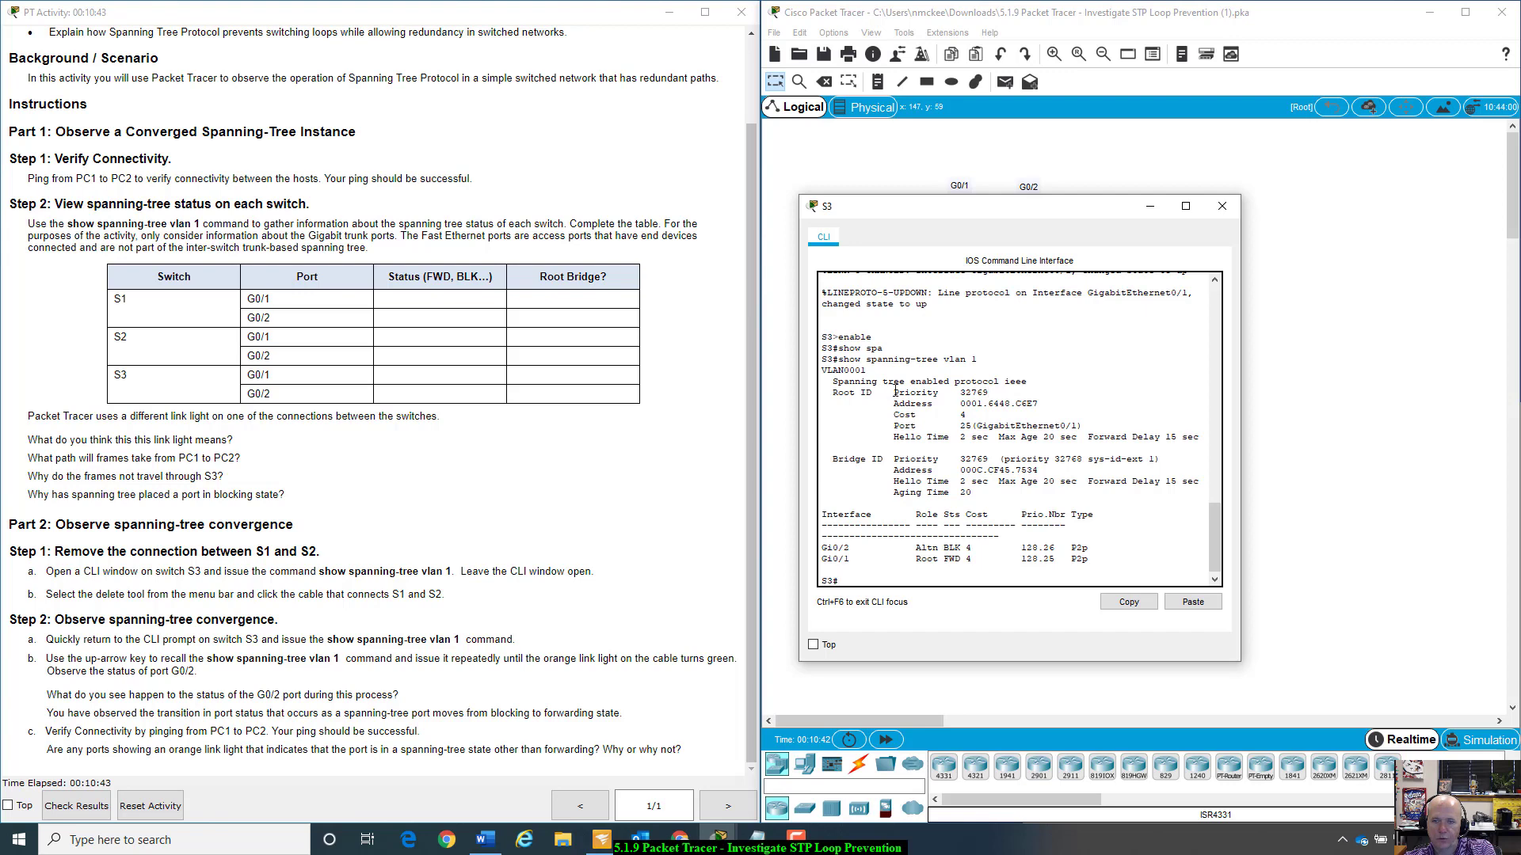
drag(893, 392, 994, 418)
drag(893, 426, 1085, 428)
drag(834, 464, 967, 496)
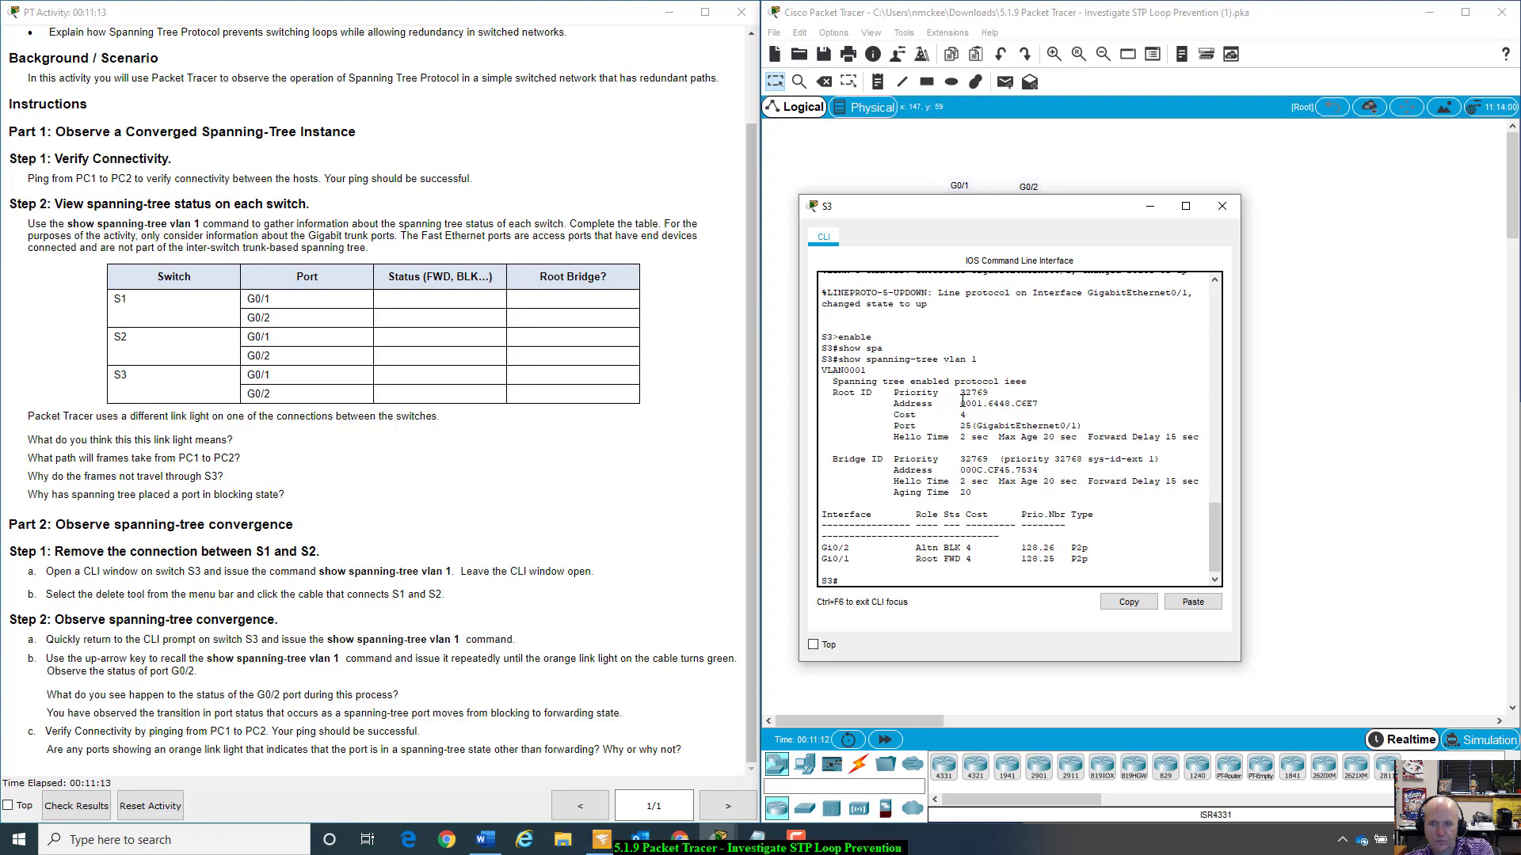
- Compare the root ID and bridge ID addresses in S3's output by highlighting them, and move its console clear of the topology
drag(961, 403, 1056, 405)
drag(1046, 469, 955, 470)
drag(1048, 214, 1132, 427)
drag(1078, 386, 1011, 395)
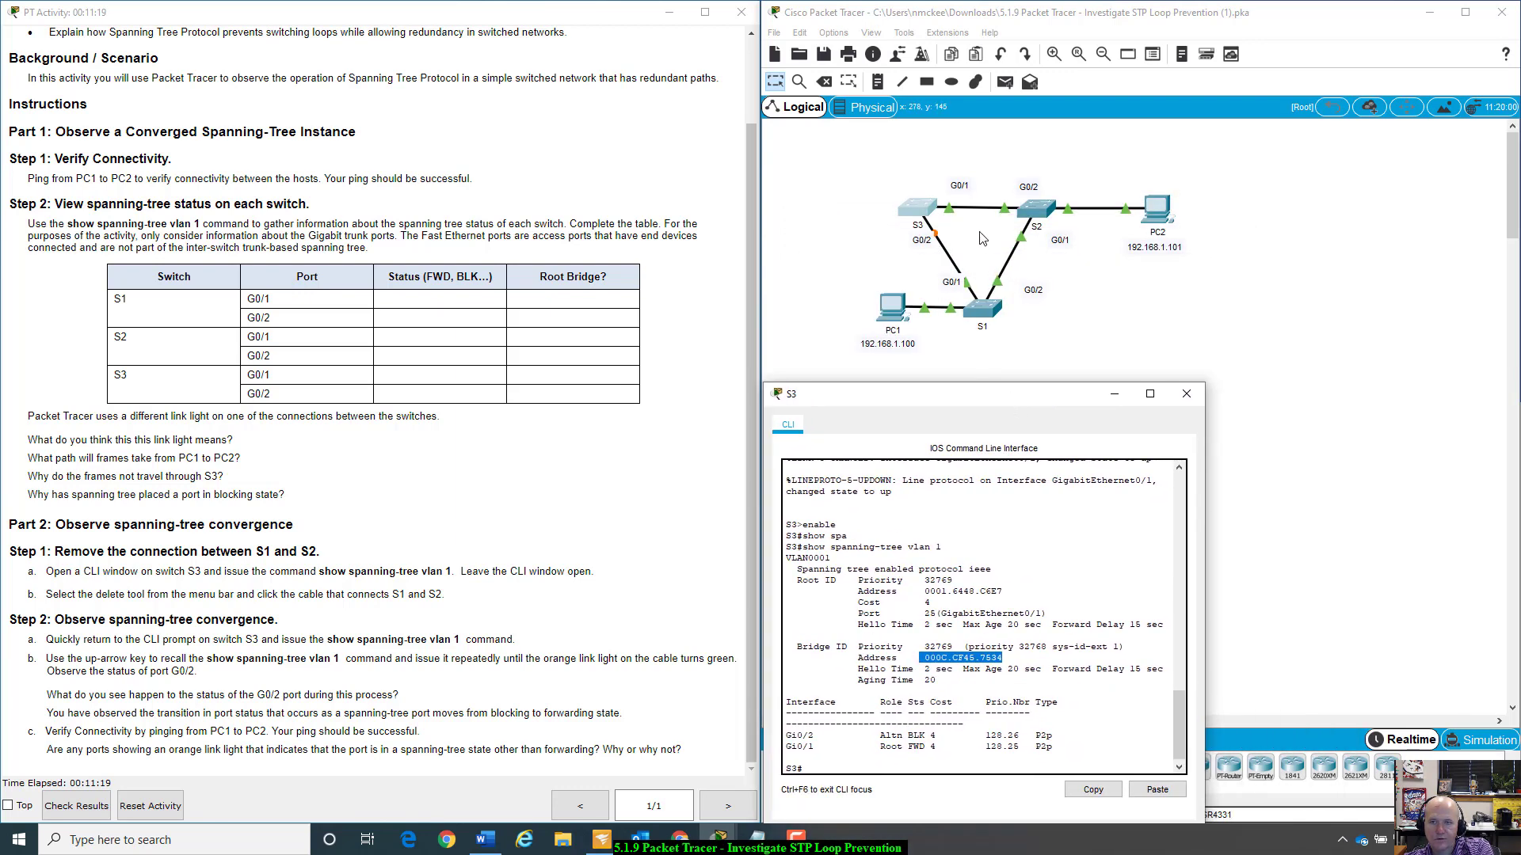
- Bring up the S2 and S1 consoles and move the topology window over the activity instructions
click(971, 302)
click(1030, 215)
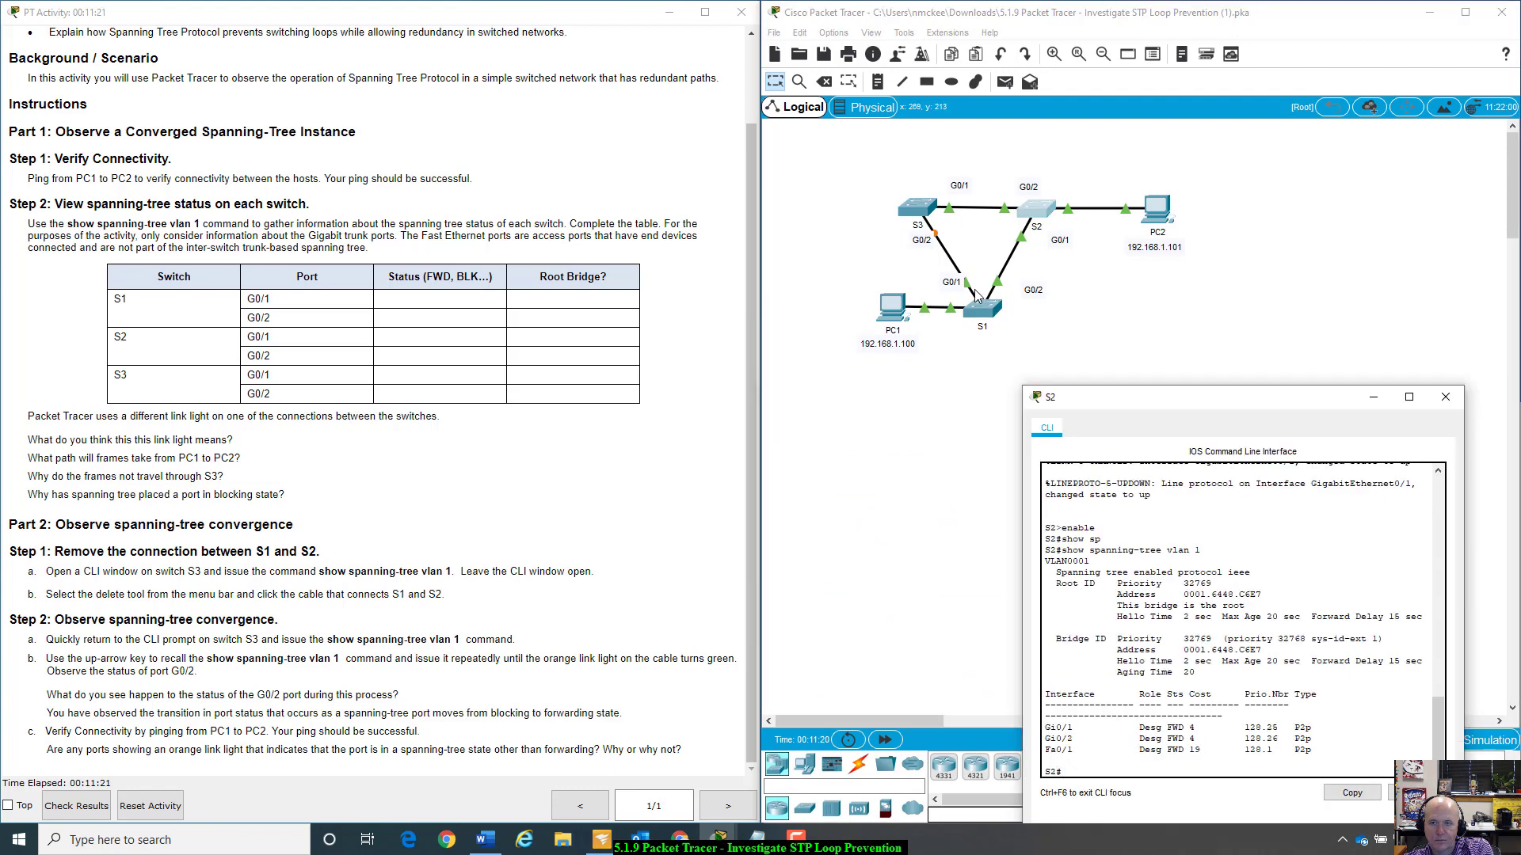
click(978, 319)
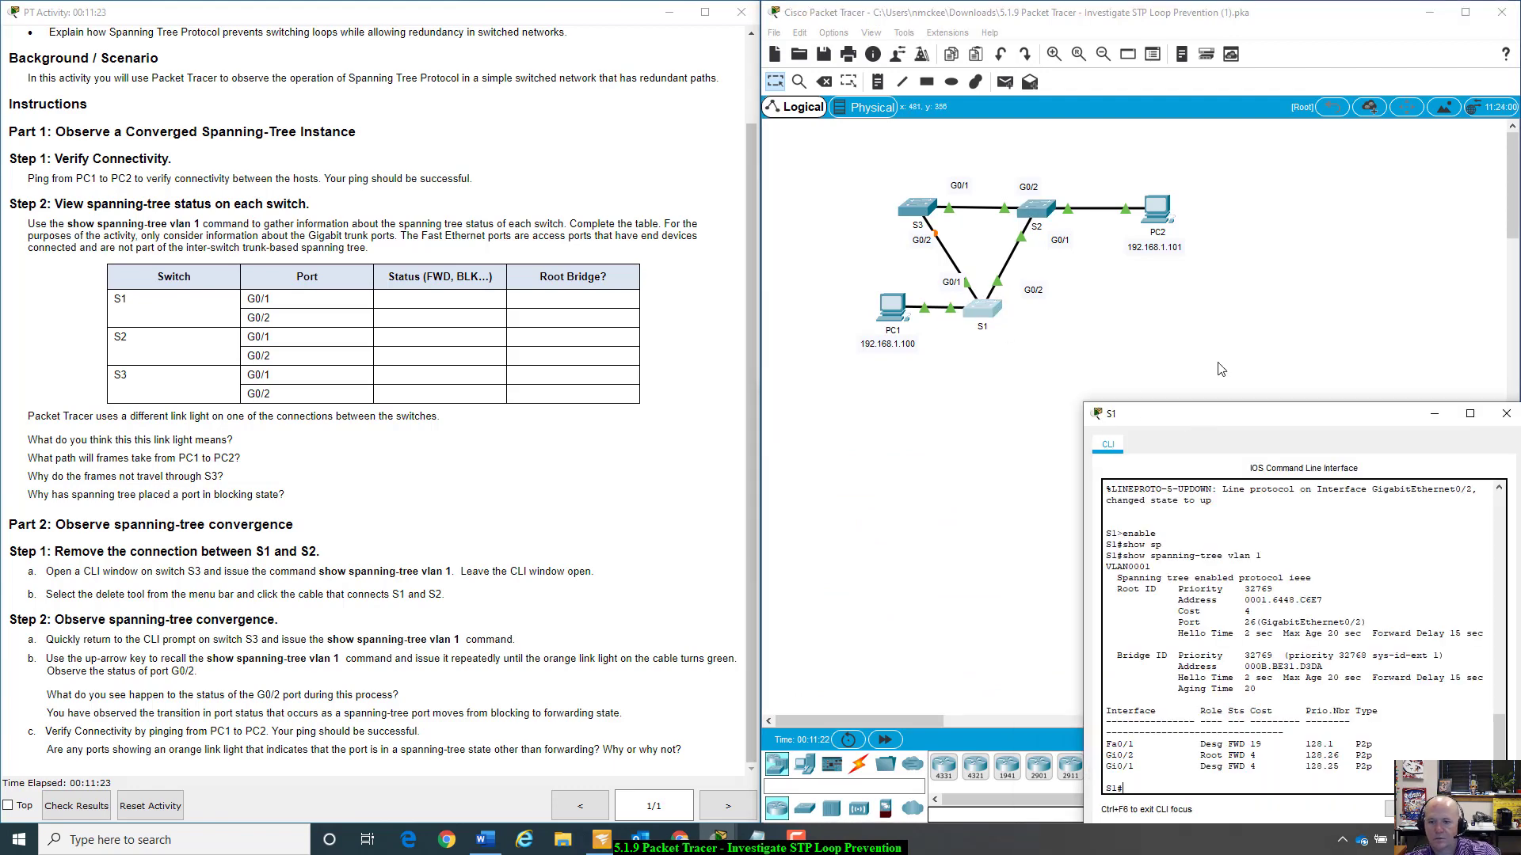
drag(1195, 419, 1183, 300)
drag(1139, 4, 303, 45)
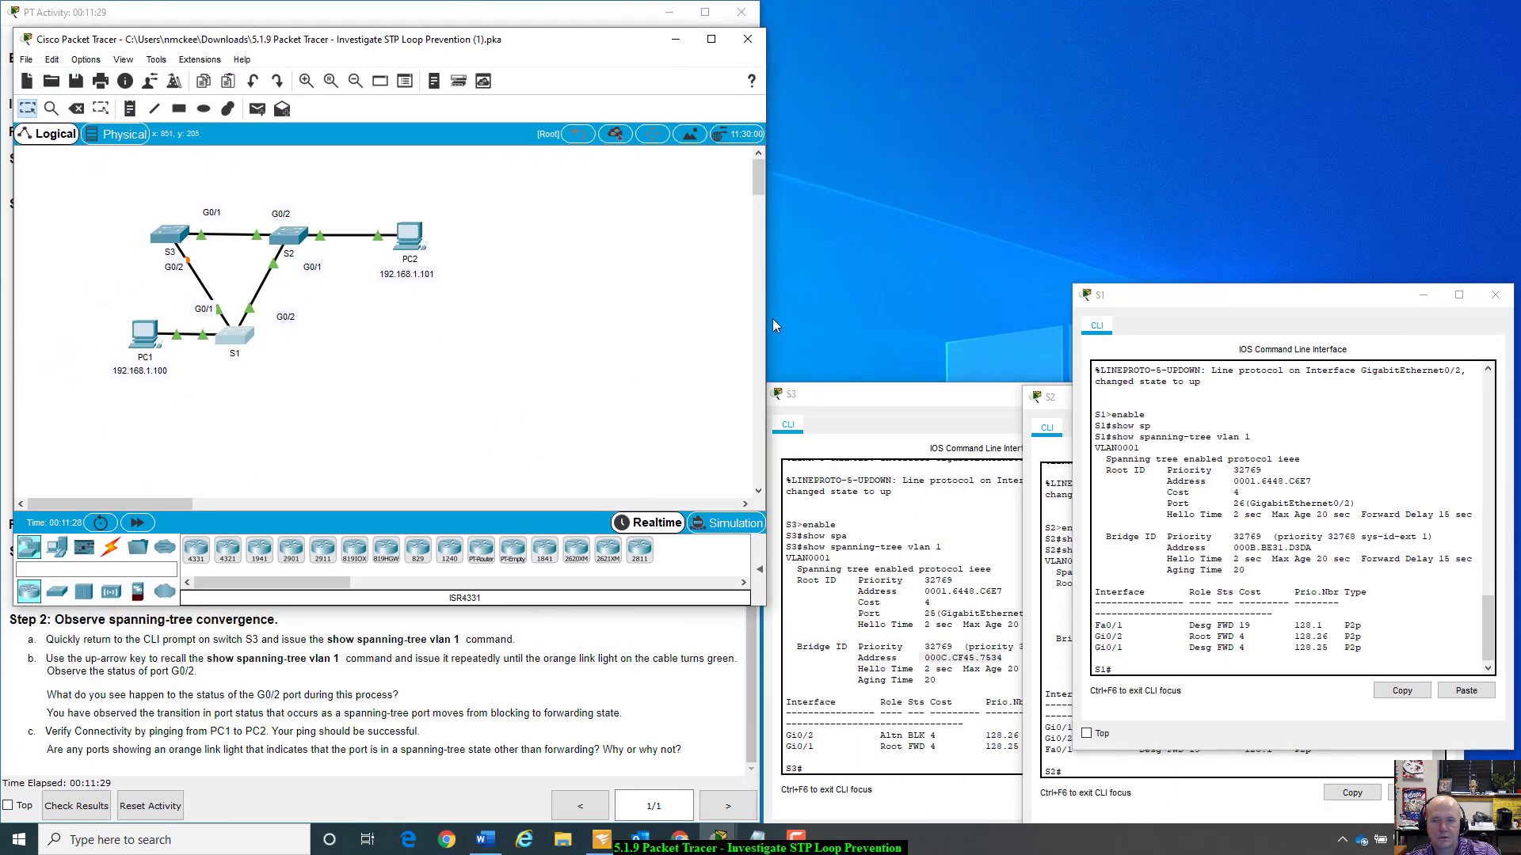
- Arrange the S1, S2 and S3 console windows so all three spanning-tree outputs can be read alongside the topology
drag(1194, 299, 892, 17)
drag(1257, 406, 1367, 35)
drag(1003, 7, 847, 11)
drag(1260, 22, 1221, 16)
click(830, 558)
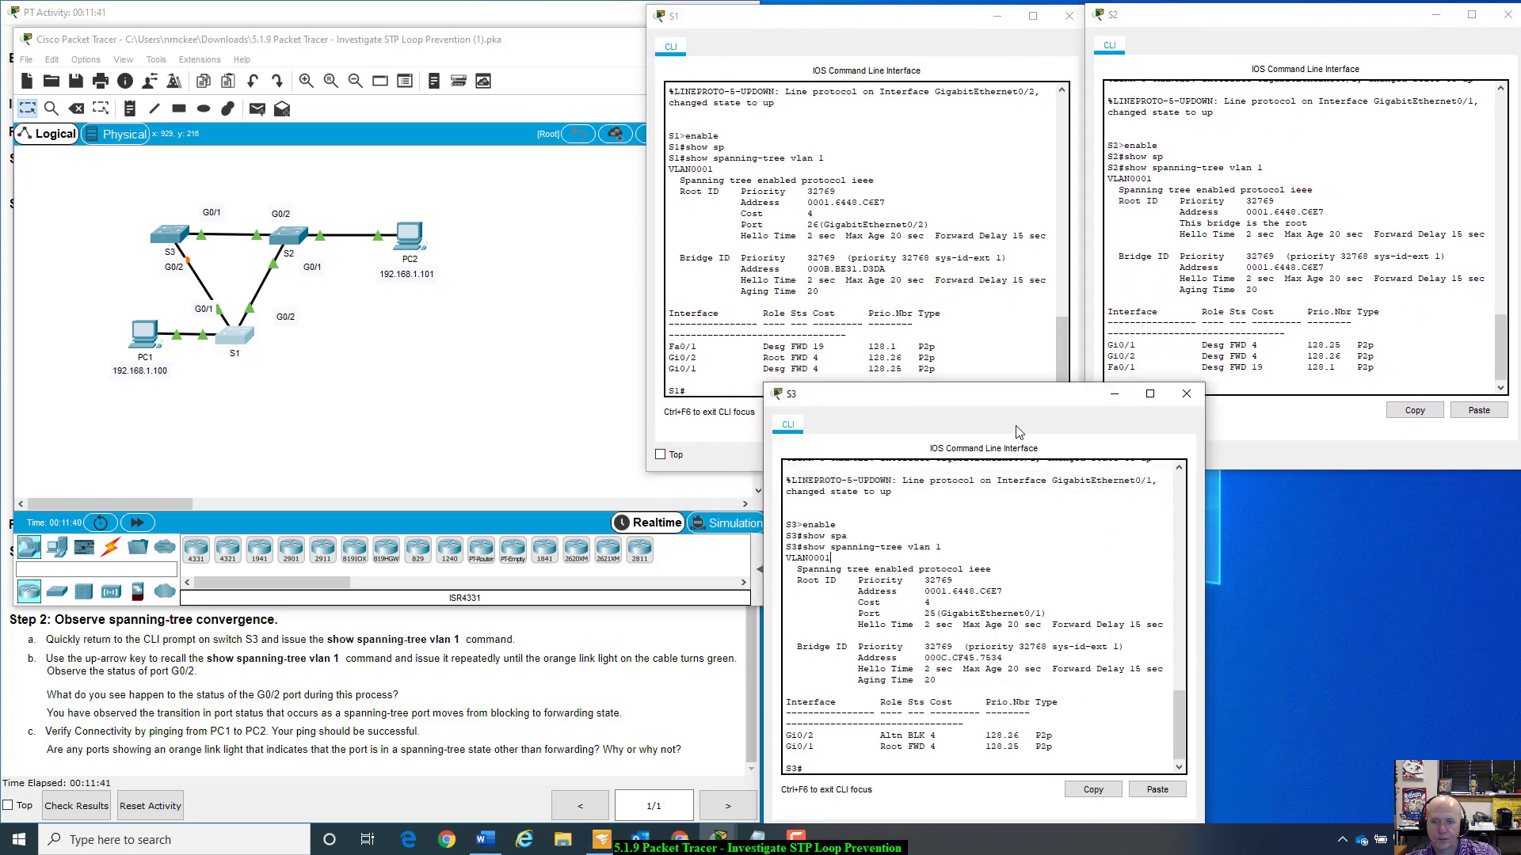
drag(1024, 407, 1083, 426)
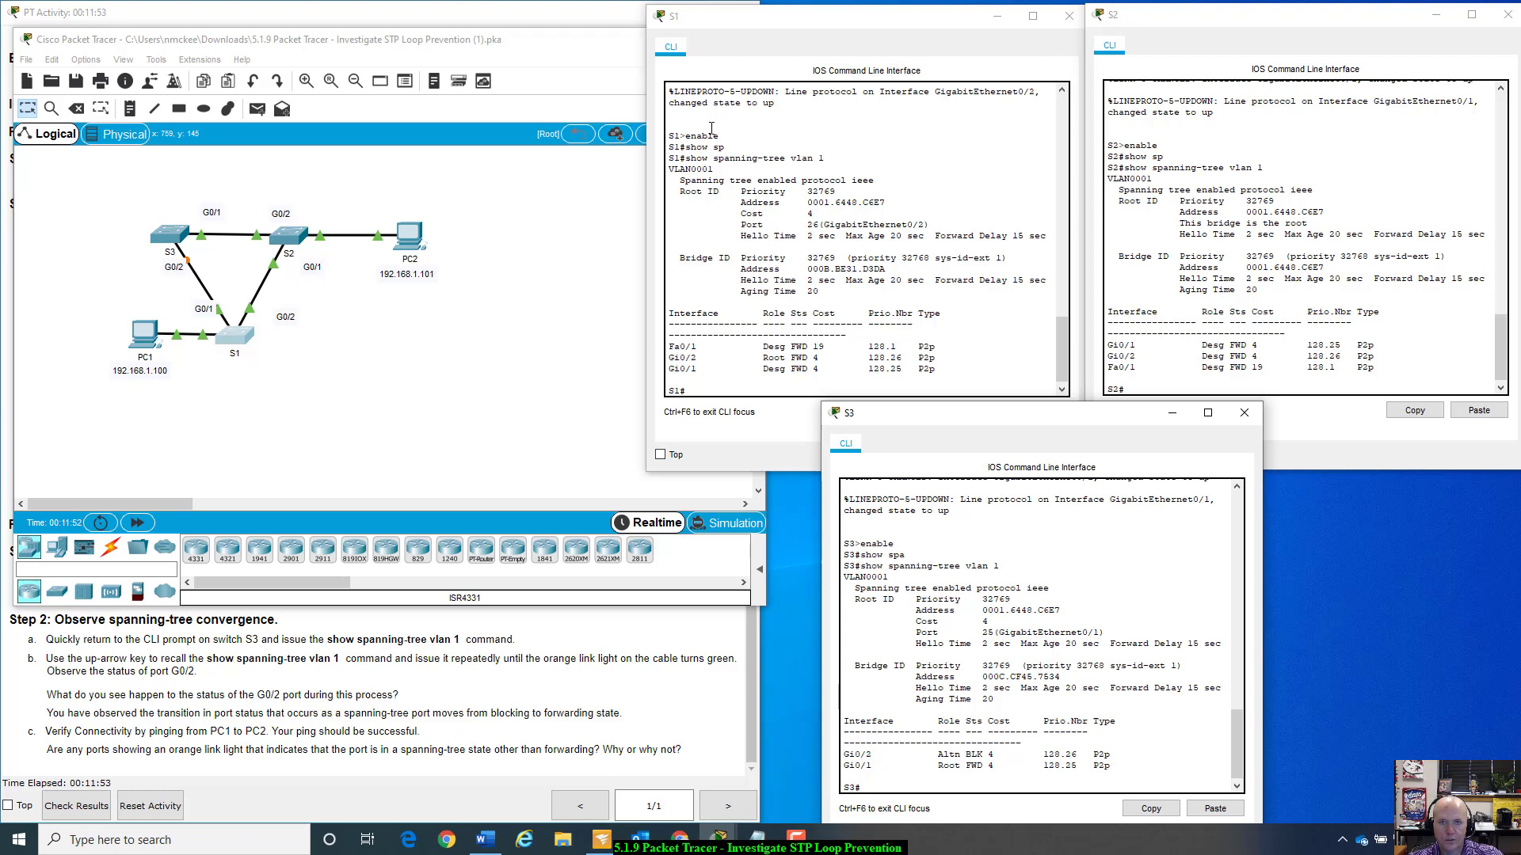
- Examine the role, status and cost of Fa0/1, Gi0/2 and Gi0/1 in S1's spanning-tree output by highlighting each row
click(672, 169)
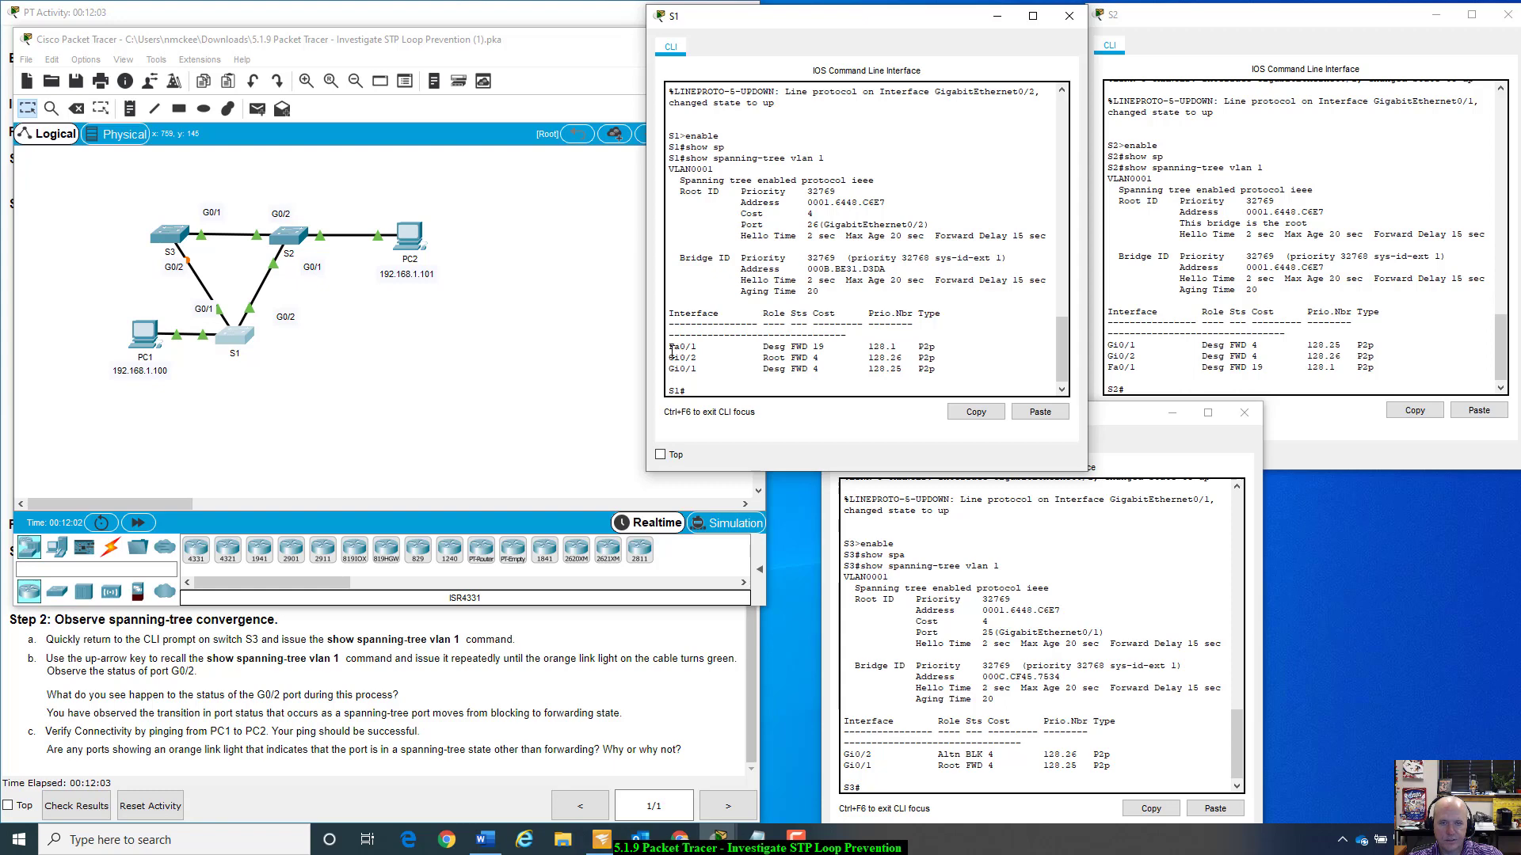
drag(670, 348, 943, 348)
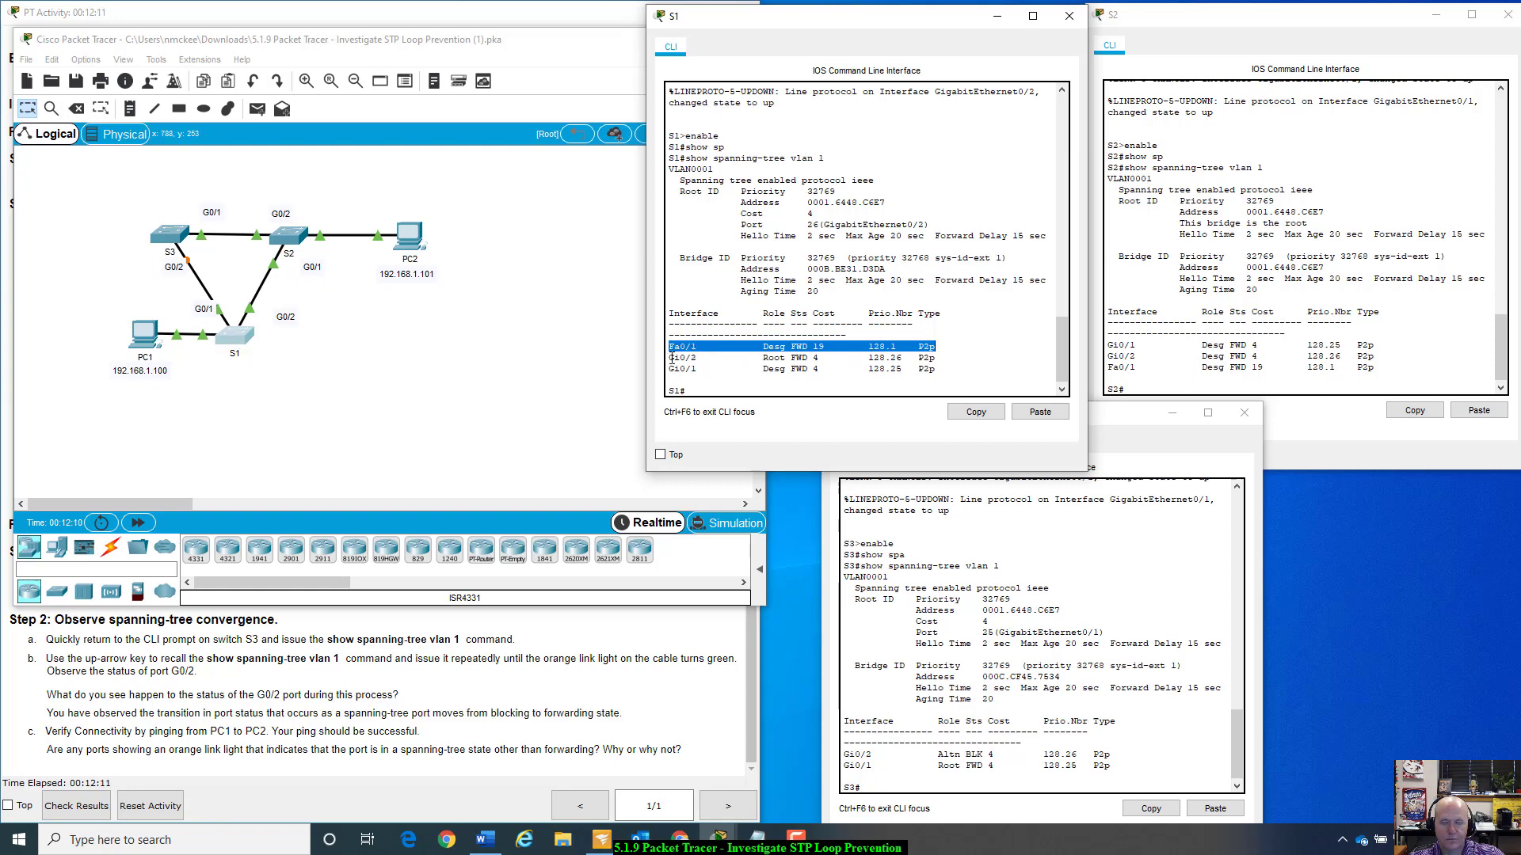
drag(672, 358, 939, 359)
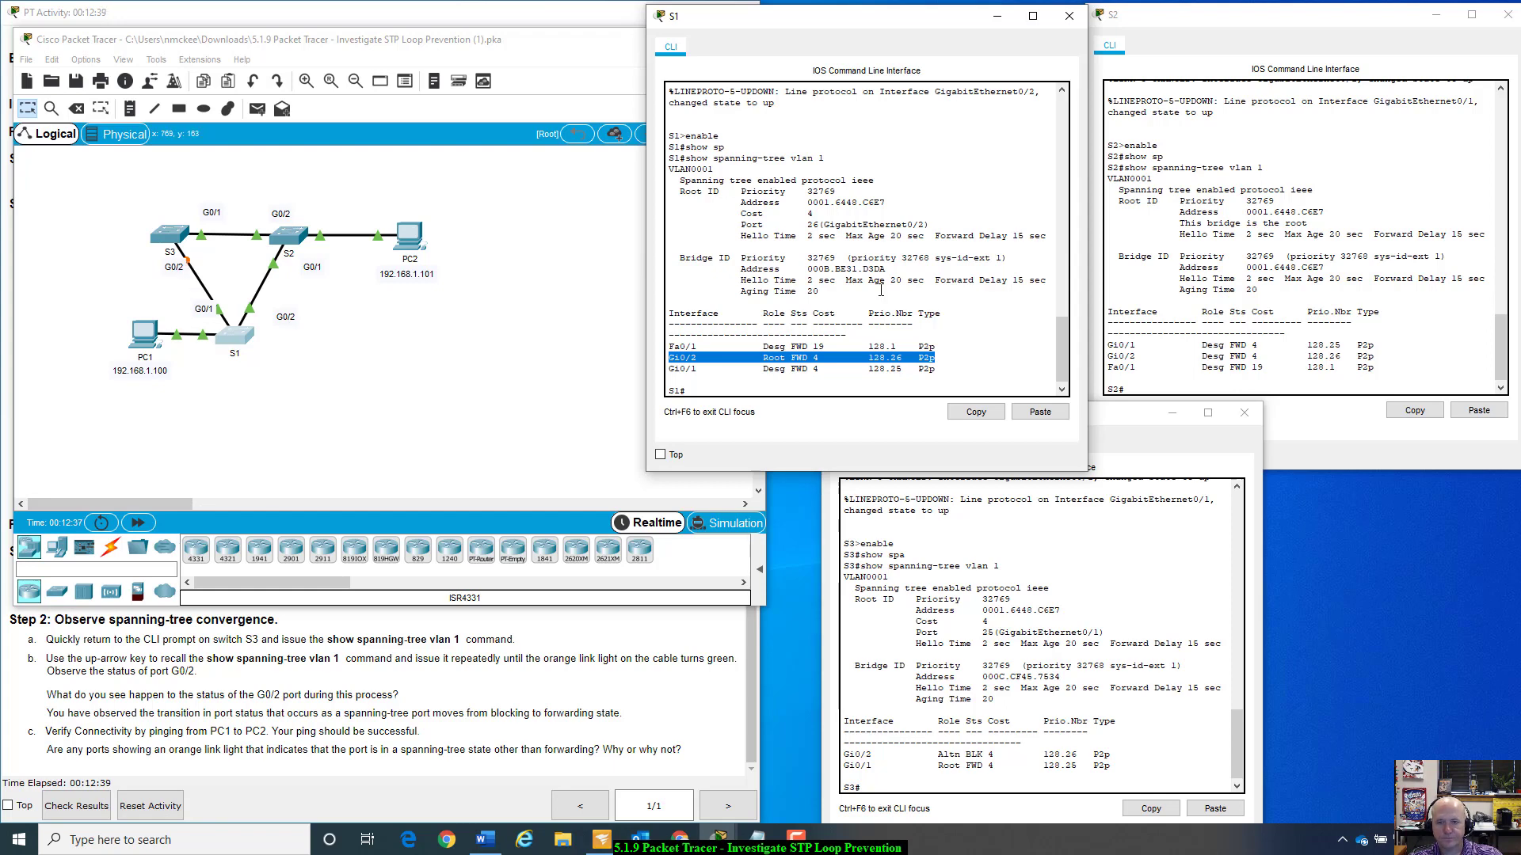
click(769, 360)
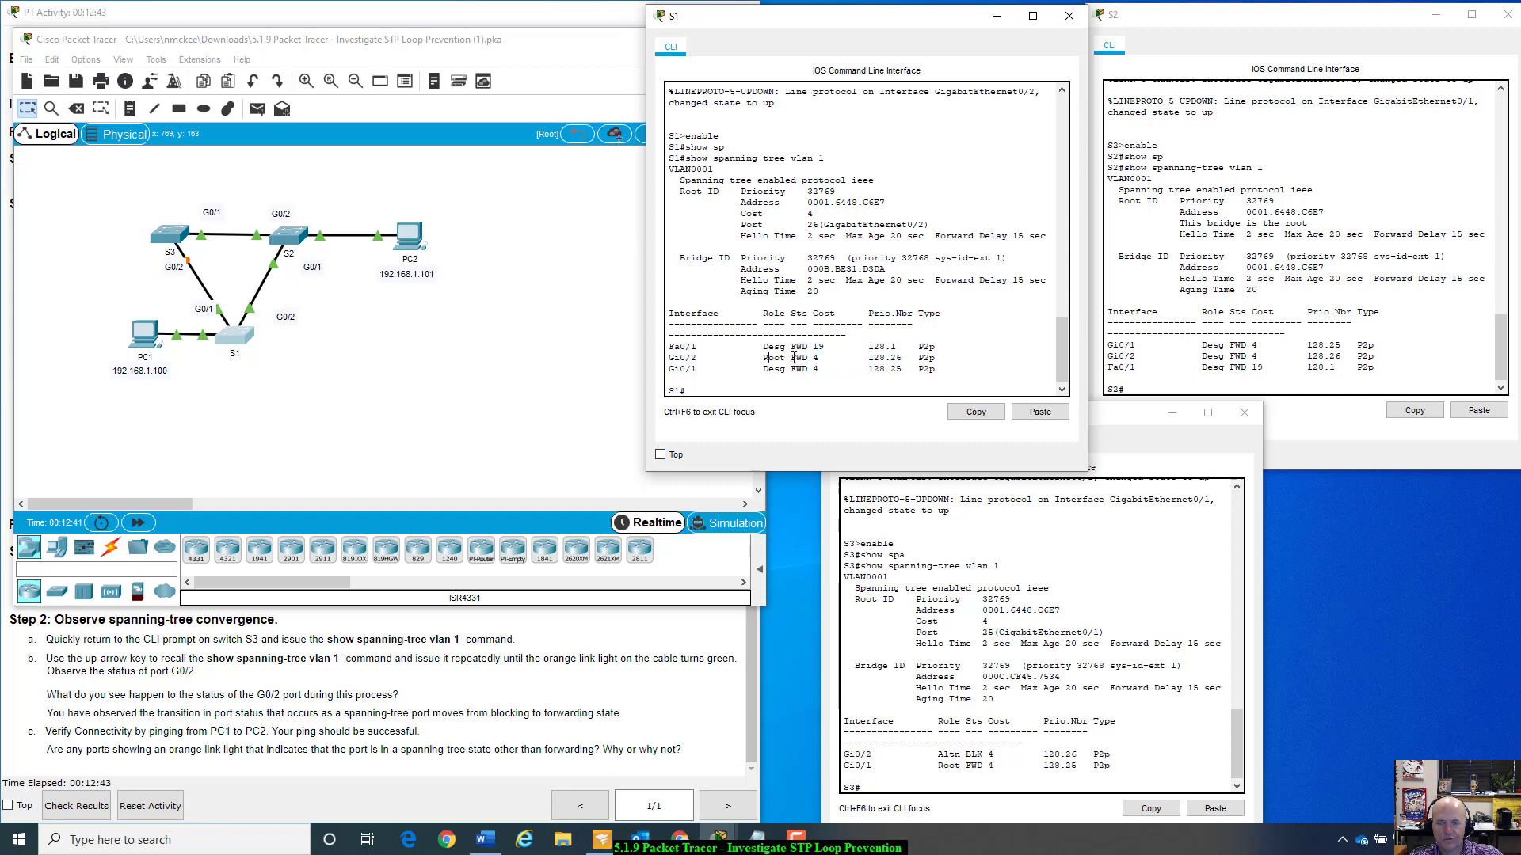
drag(791, 358, 942, 369)
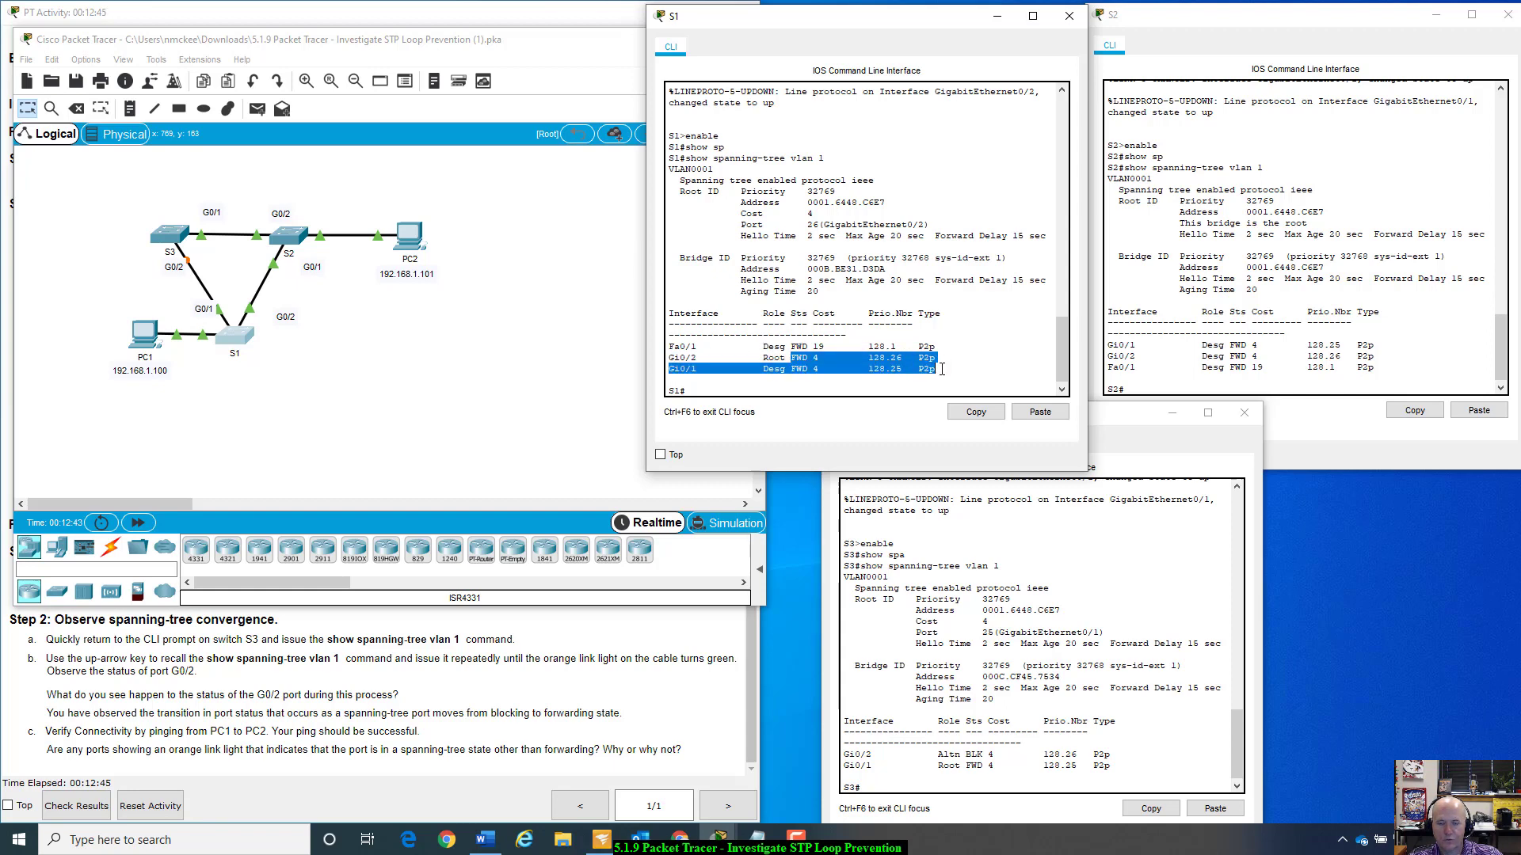
click(699, 364)
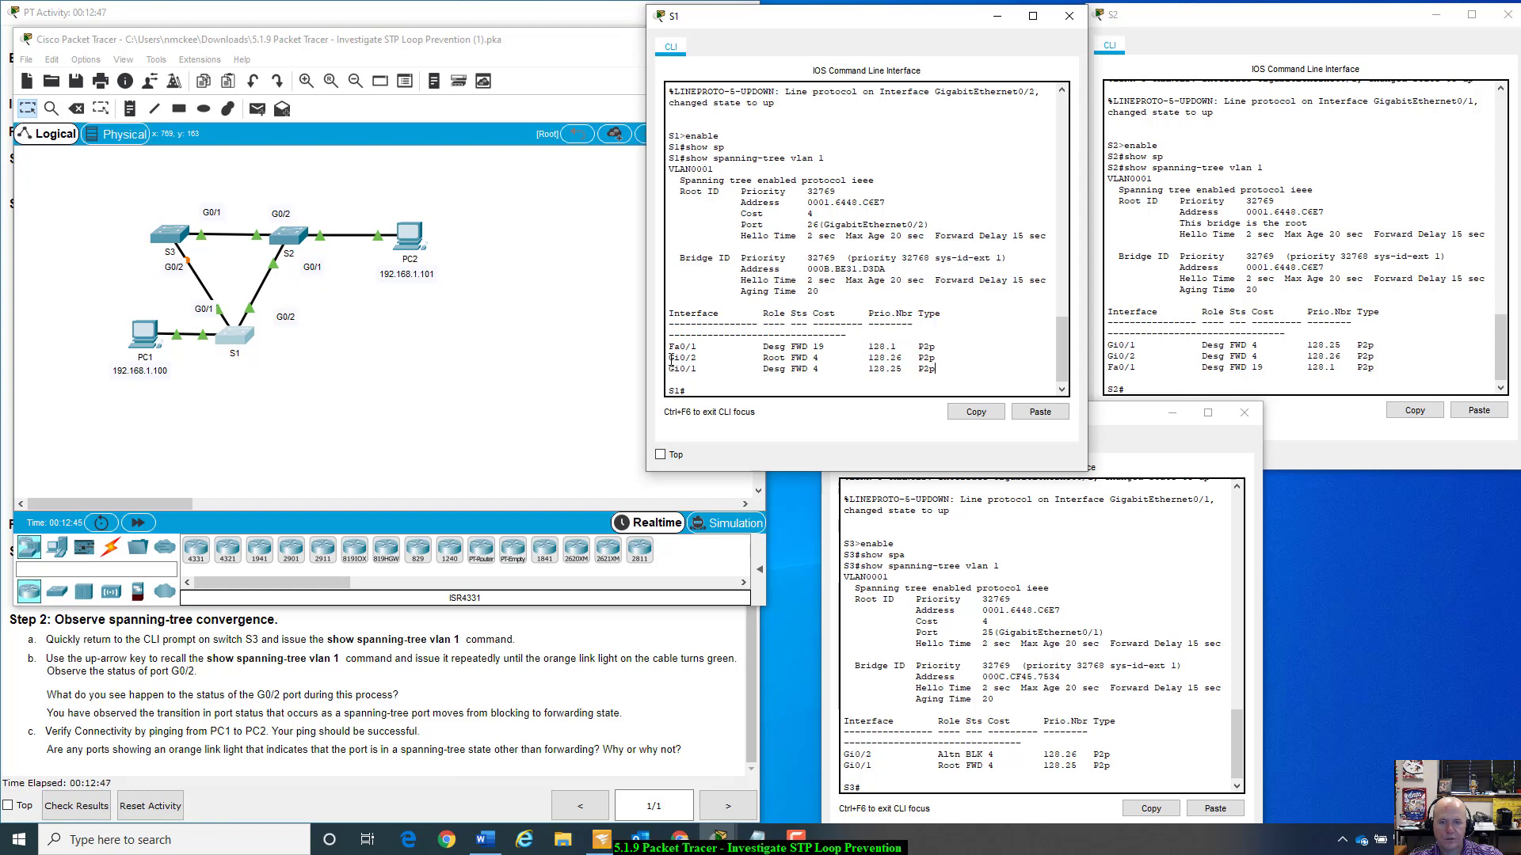
drag(669, 358, 697, 359)
drag(765, 357, 944, 363)
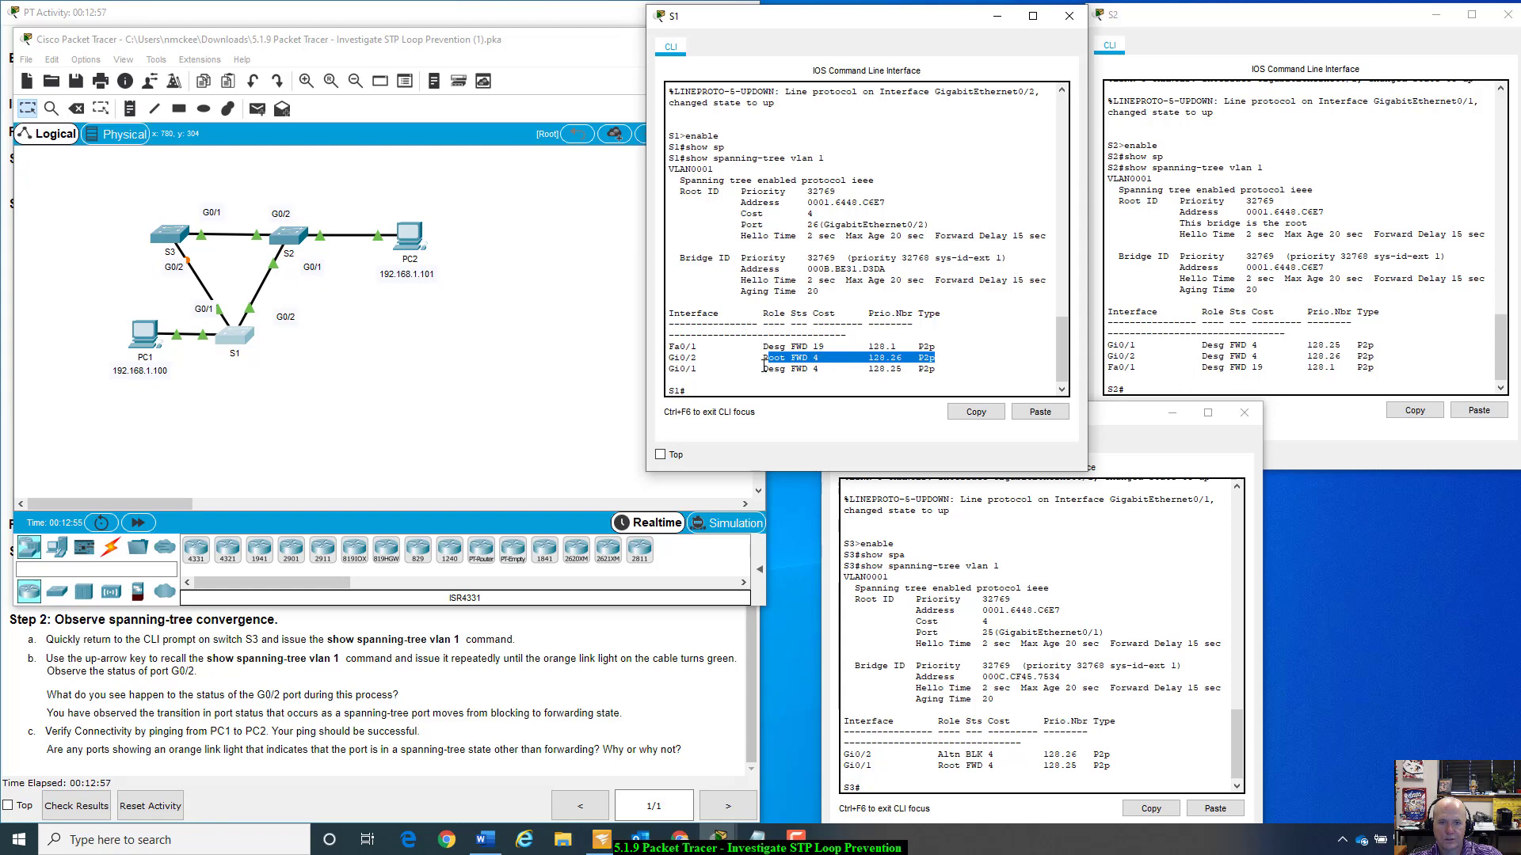
drag(763, 368, 935, 371)
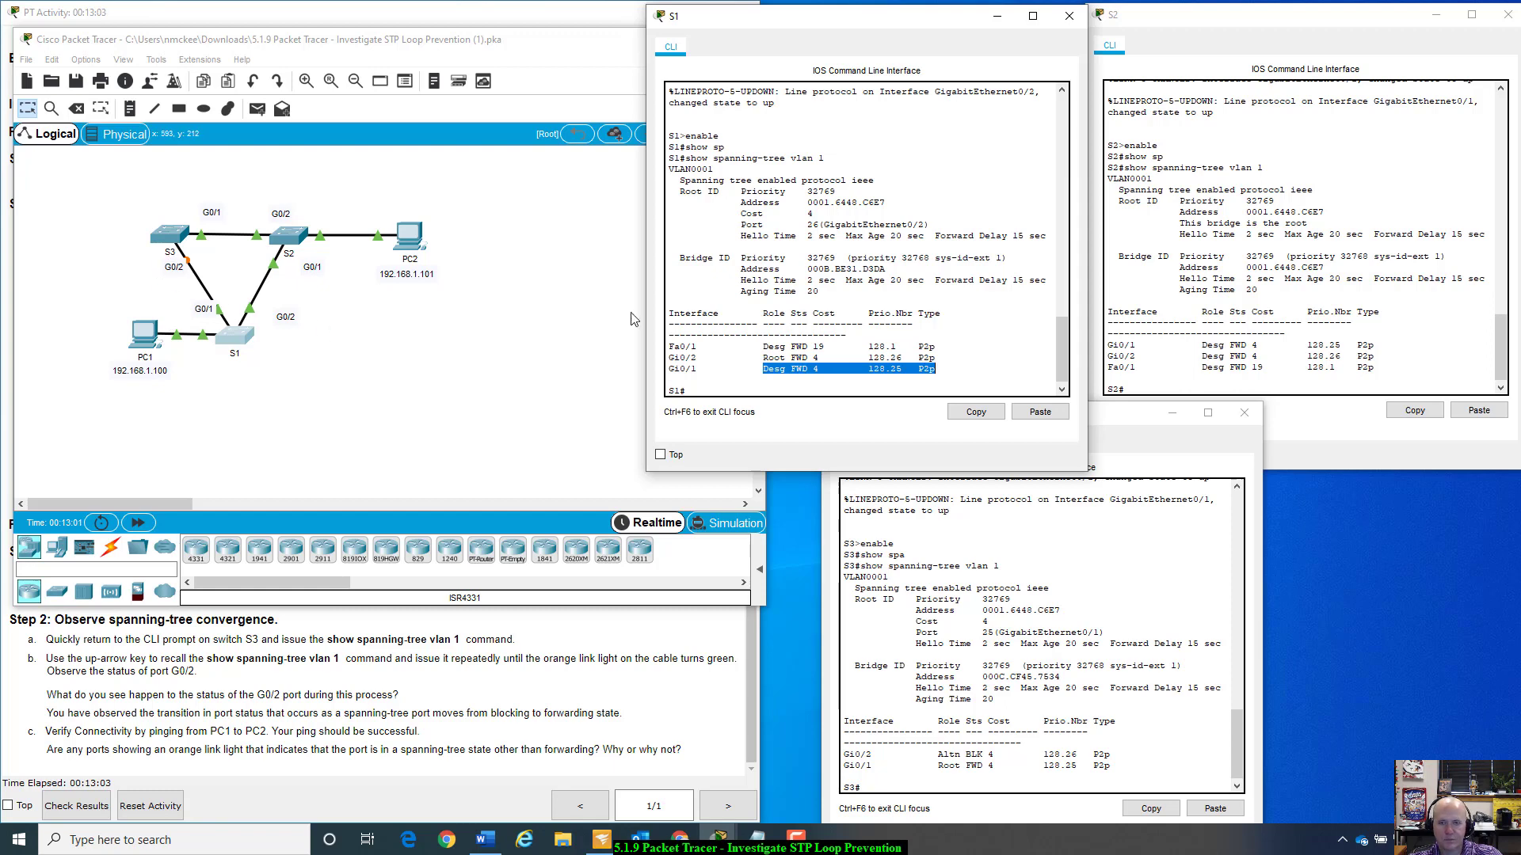
click(826, 380)
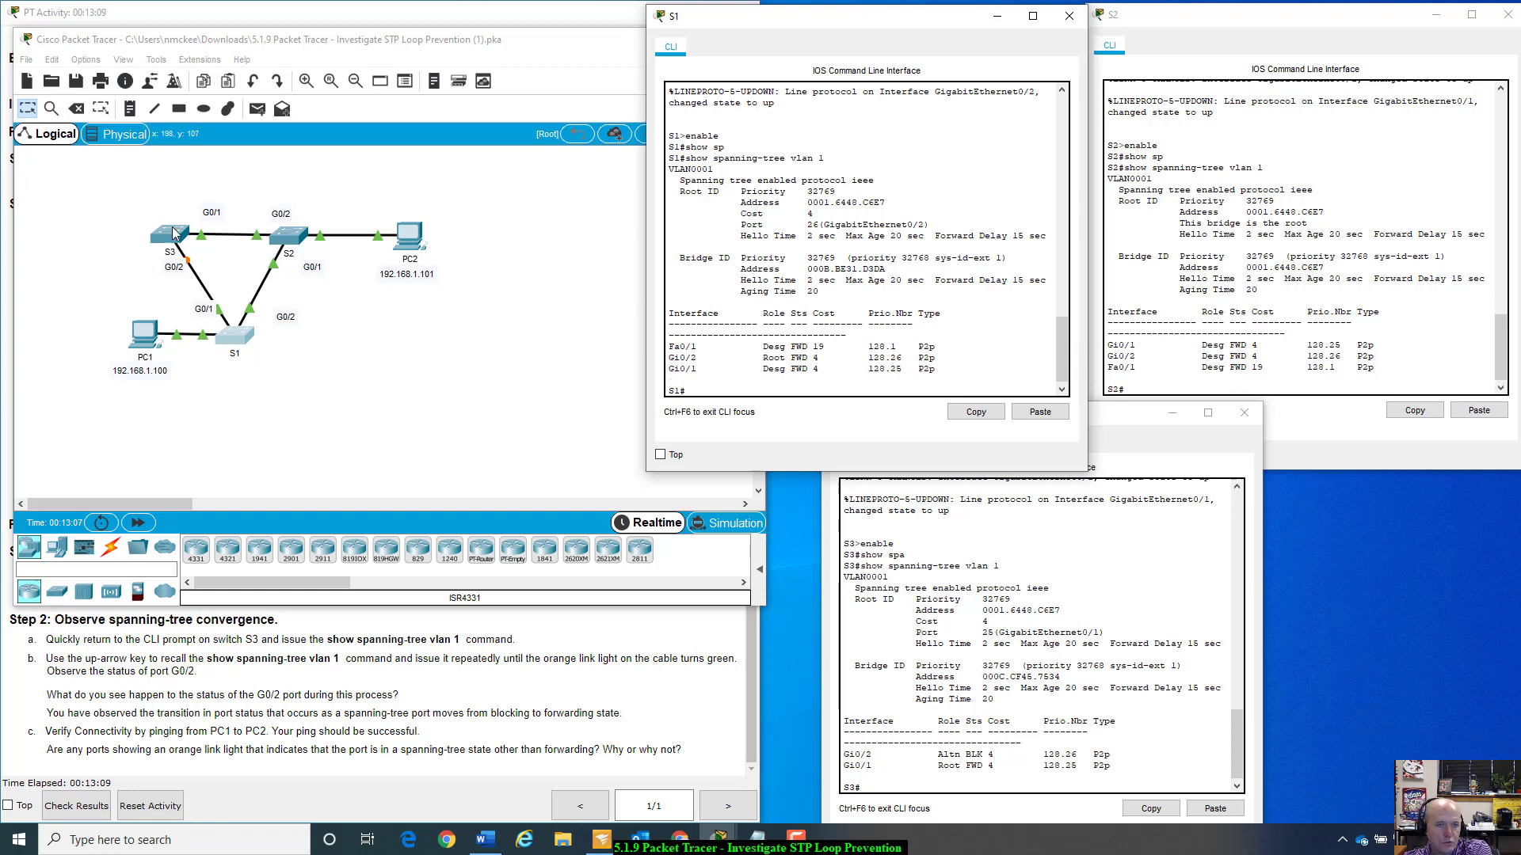
- Bring S3's console to the front and examine its VLAN, root port and root address by highlighting them
click(1136, 422)
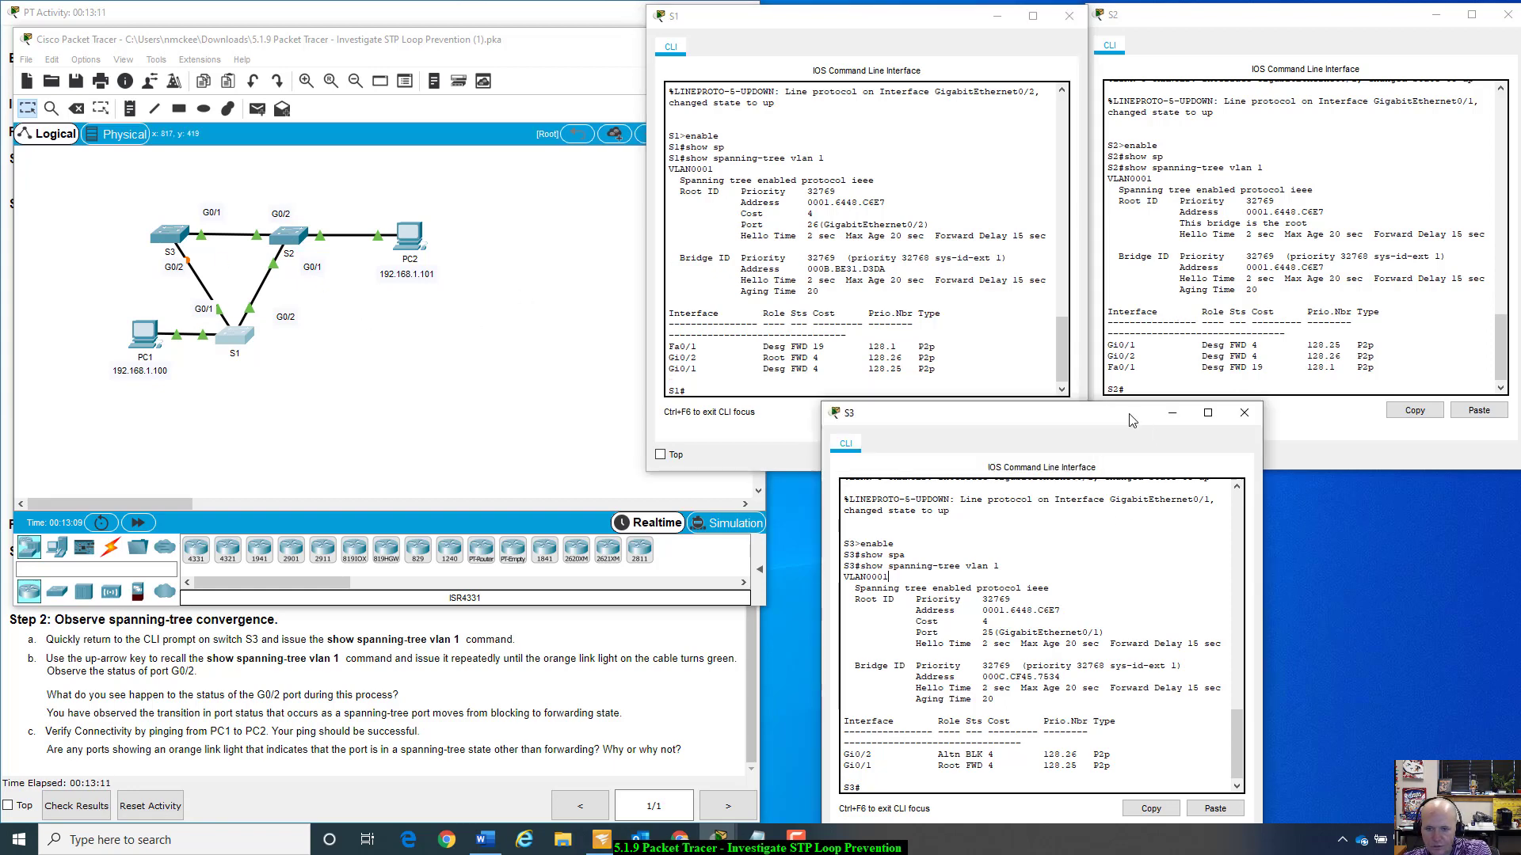
drag(1090, 417, 1068, 364)
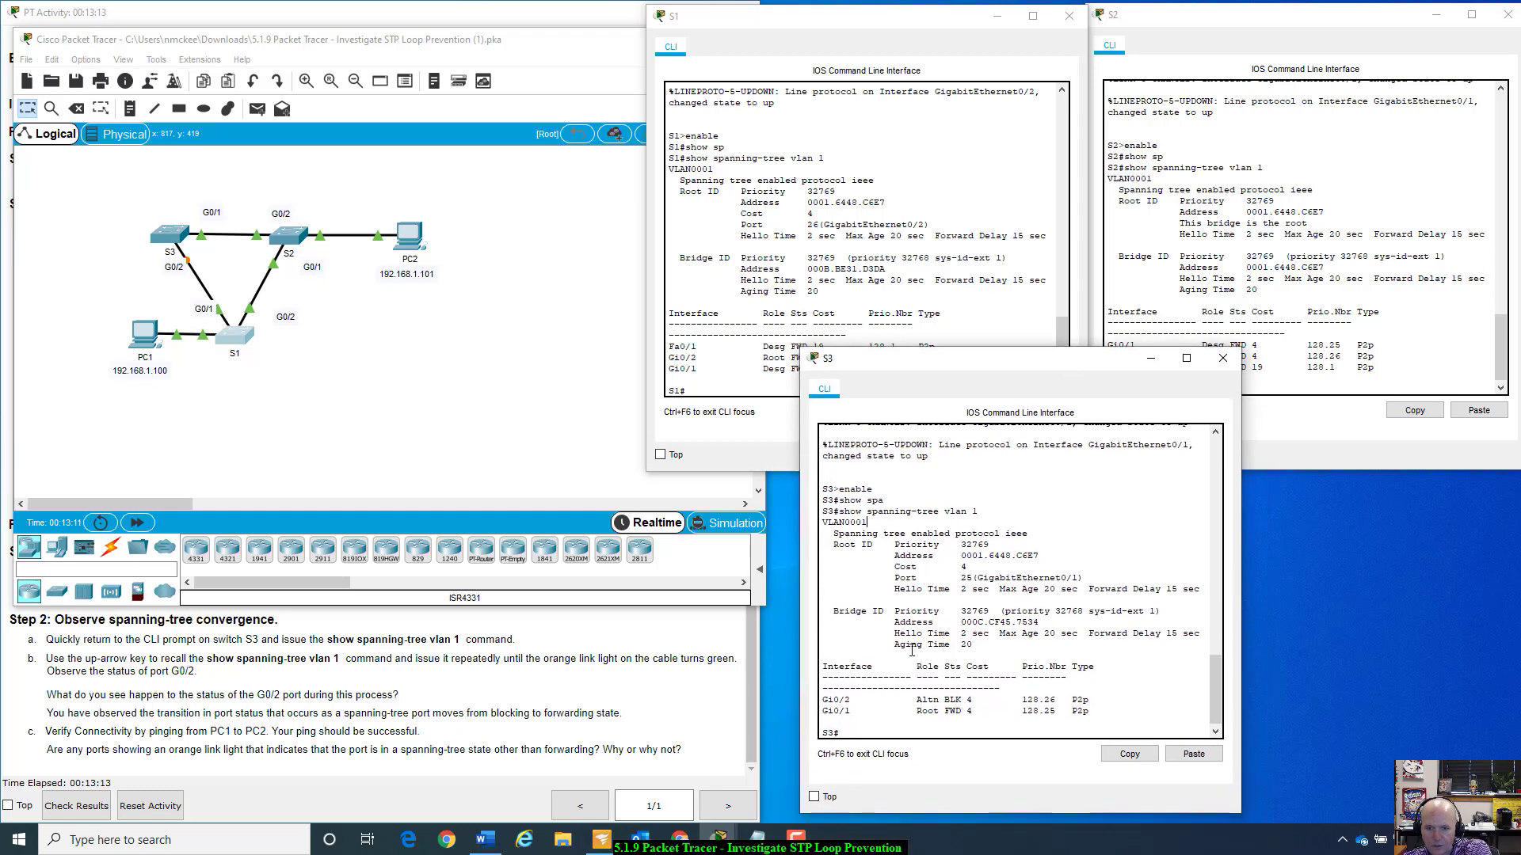
drag(826, 525, 885, 525)
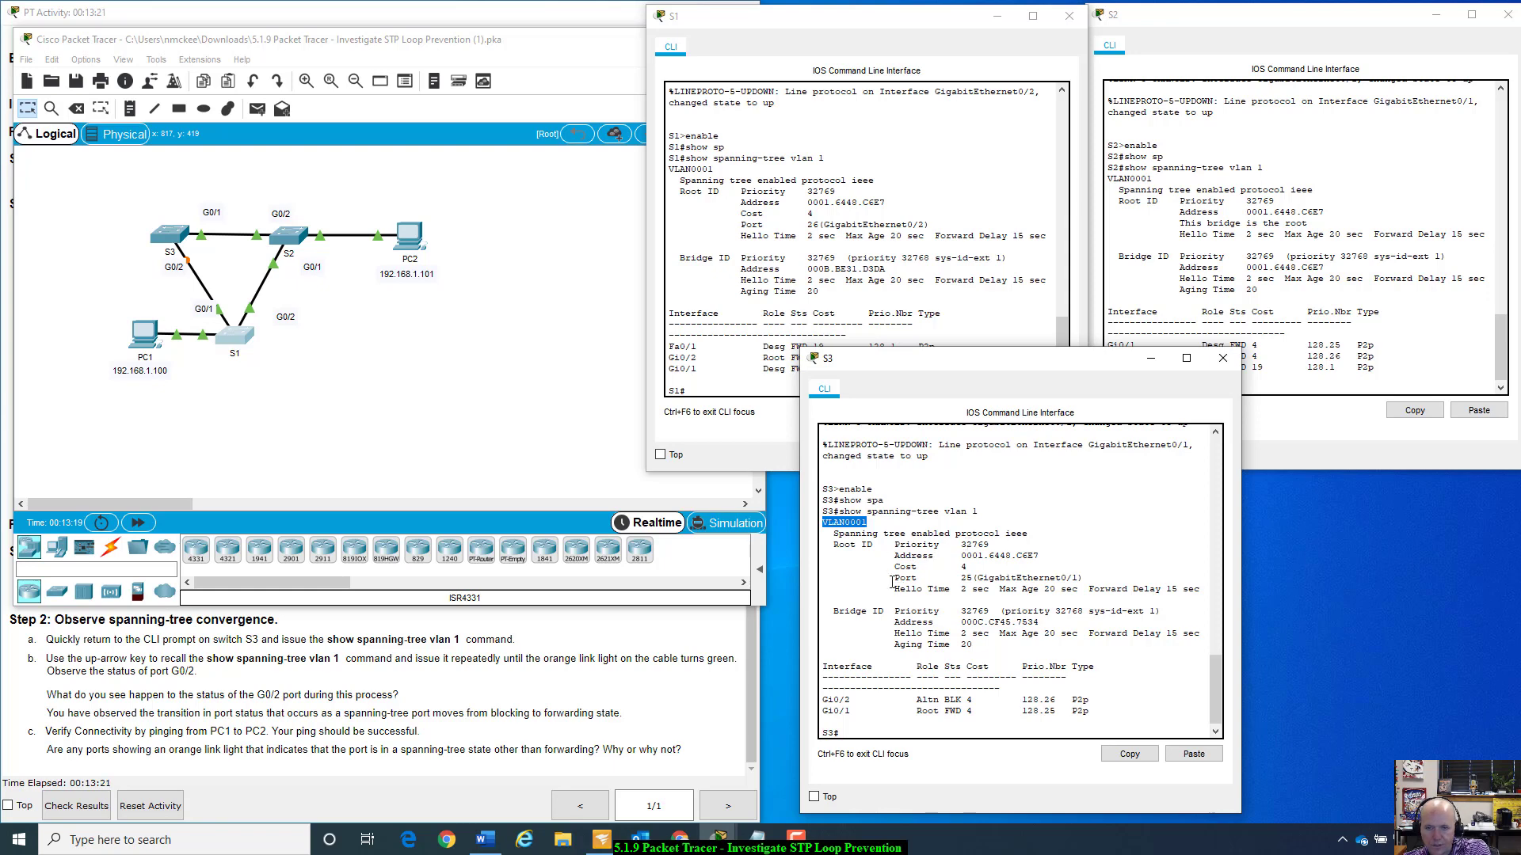
drag(893, 579, 1123, 579)
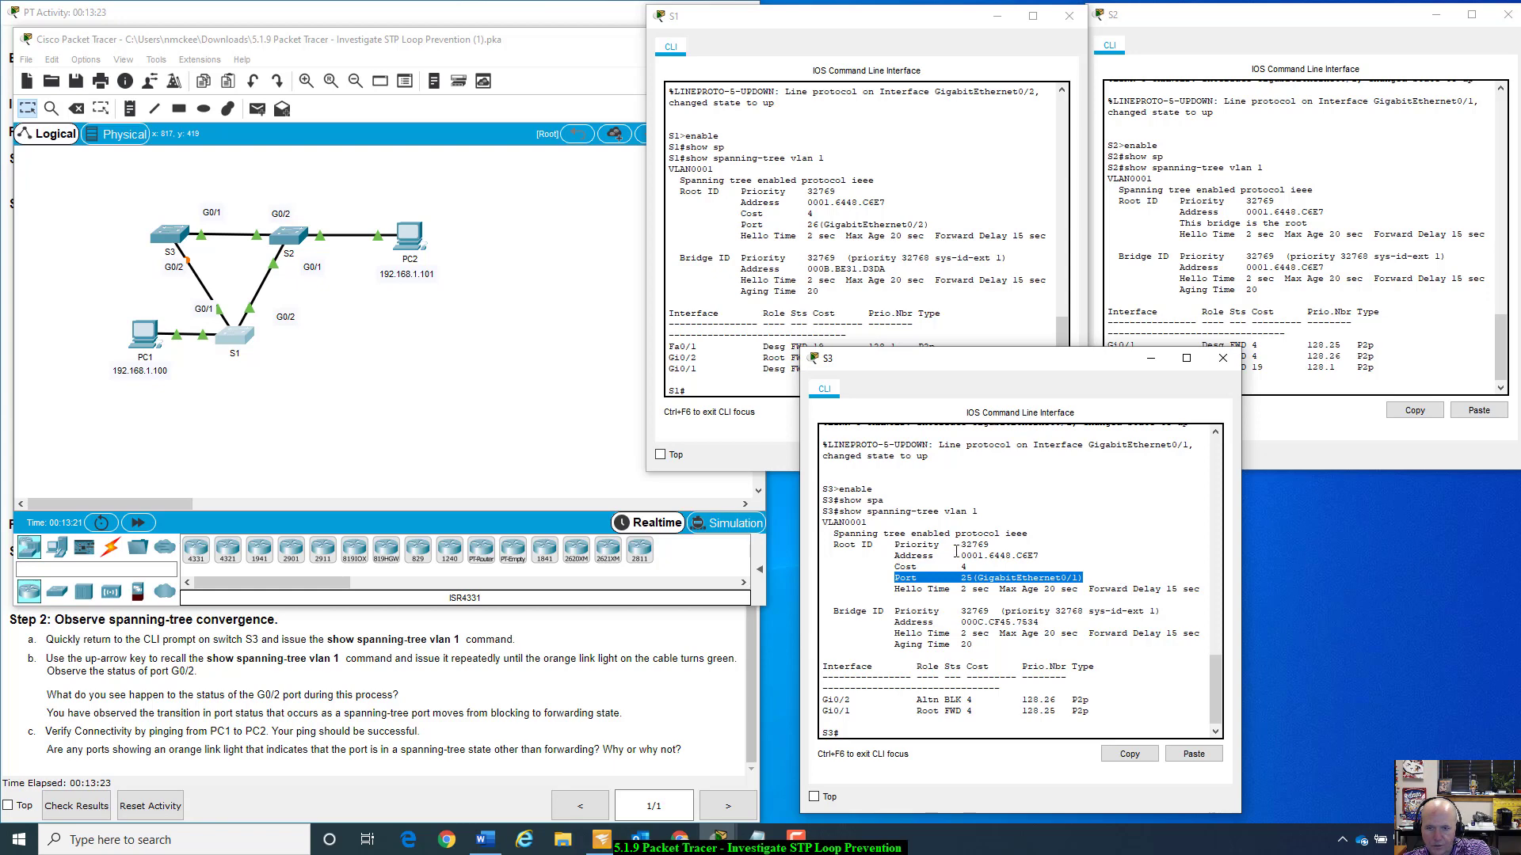
drag(960, 556, 1039, 556)
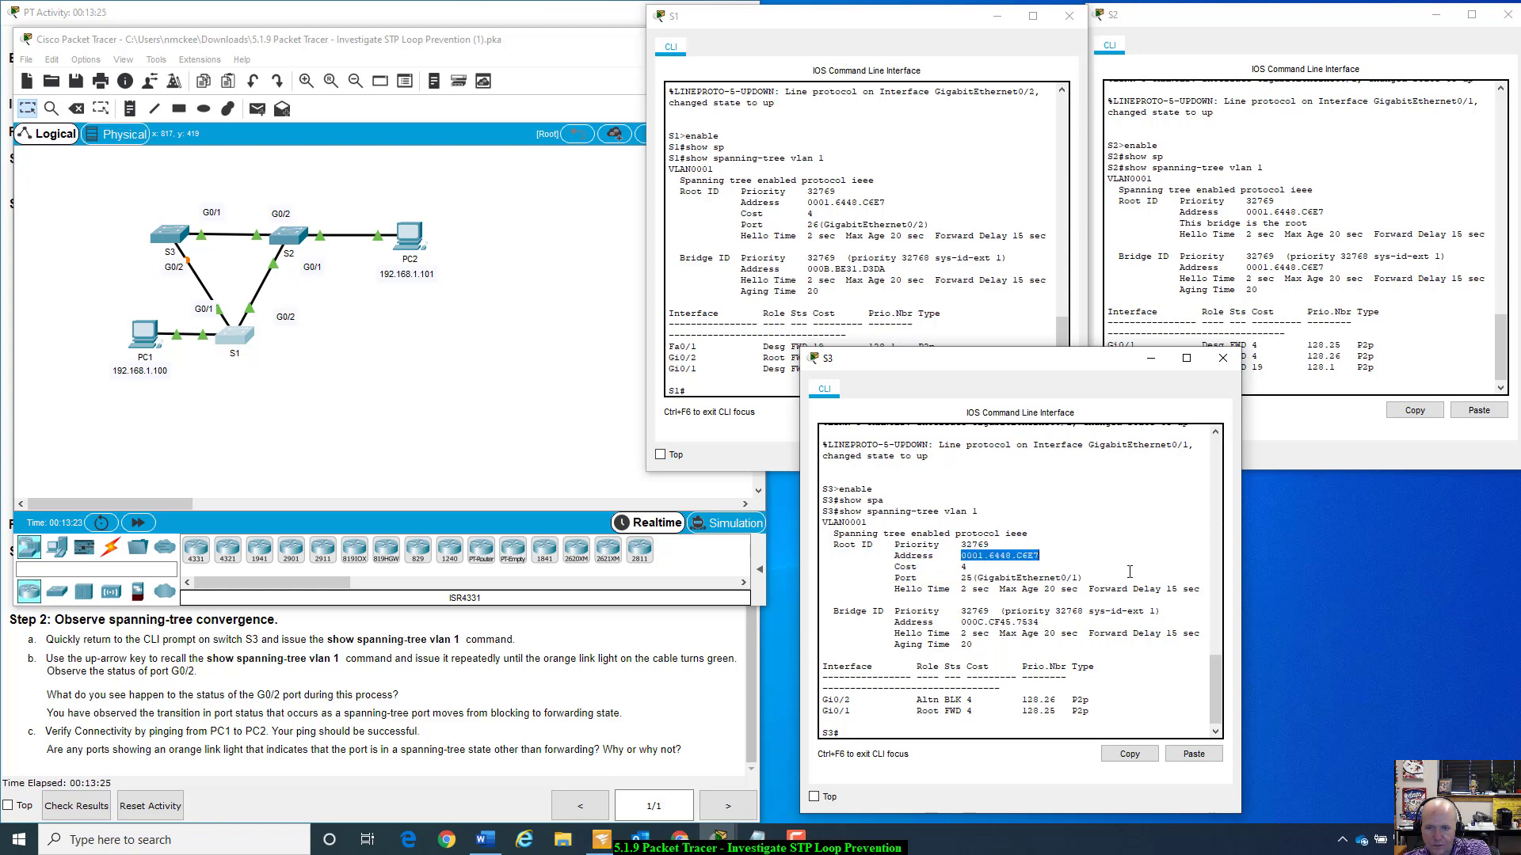
click(1104, 575)
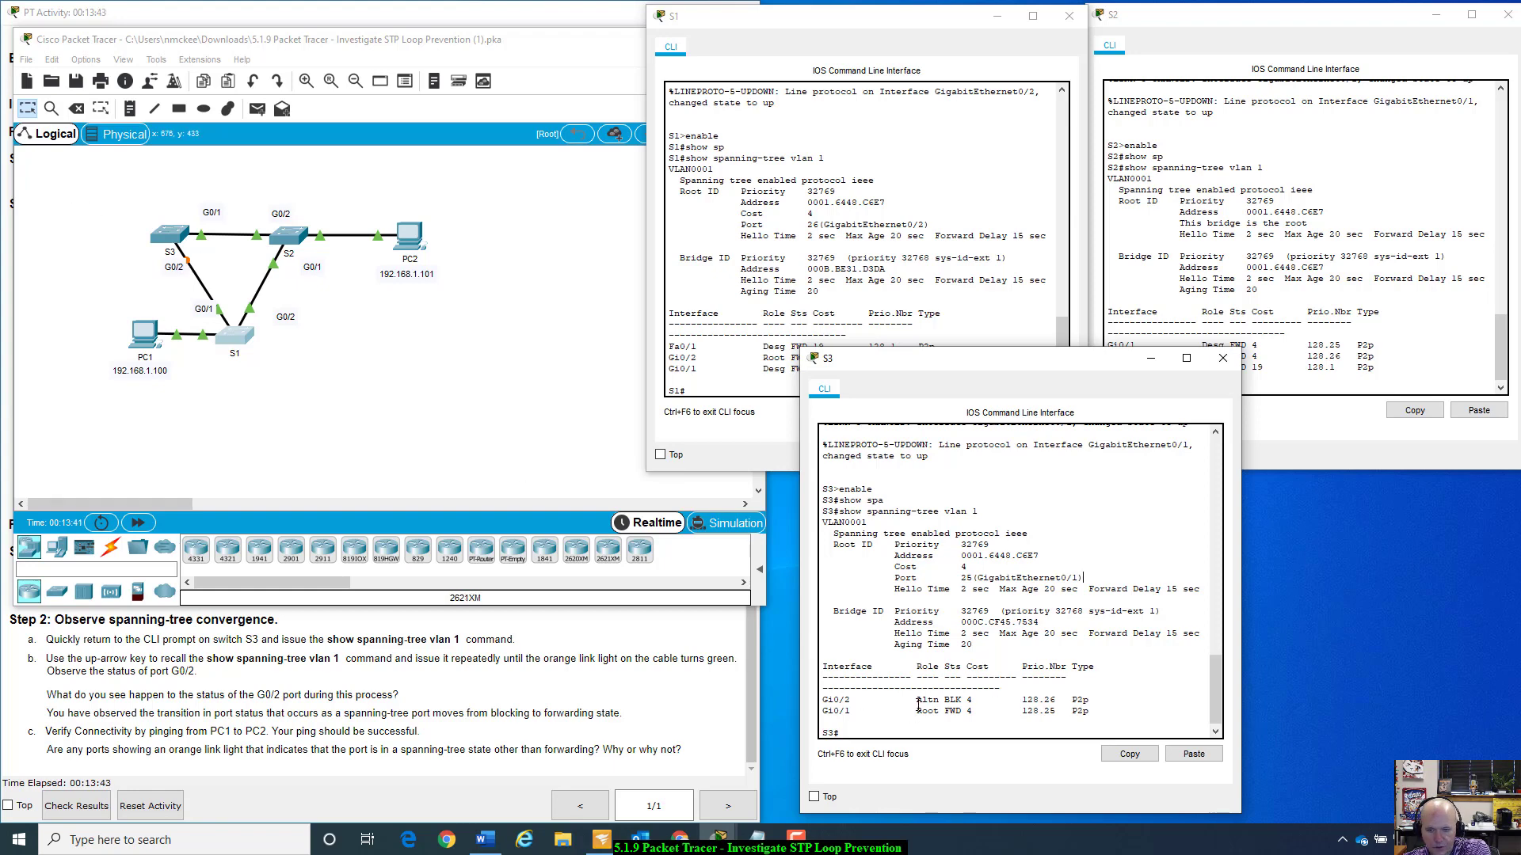
- Examine the port roles and states of Gi0/2 and Gi0/1 on S3, and of Gi0/2 on S1
drag(824, 700, 1091, 702)
drag(960, 704, 947, 693)
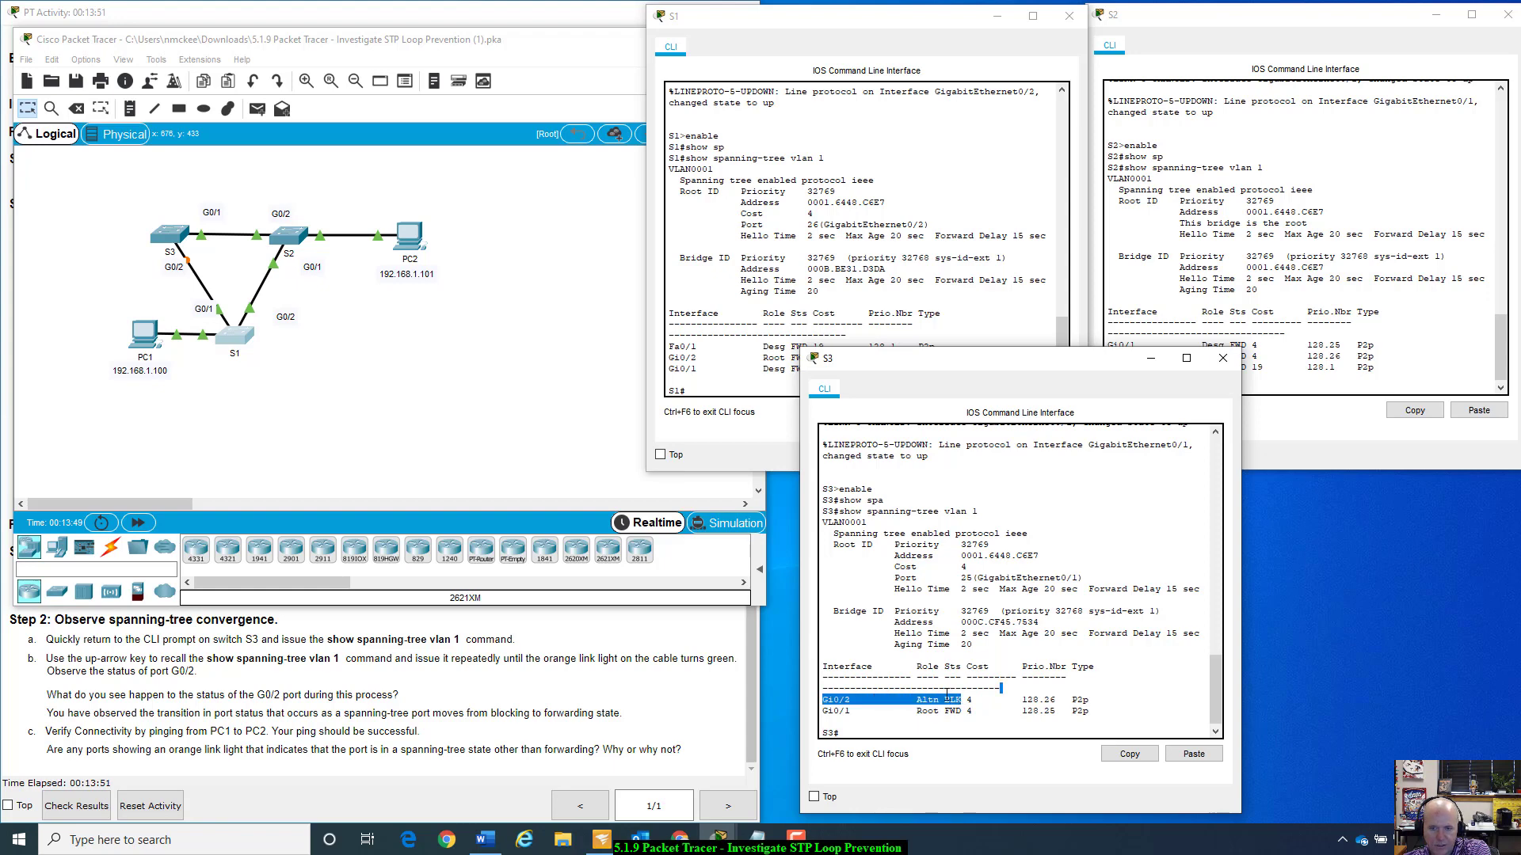
click(947, 696)
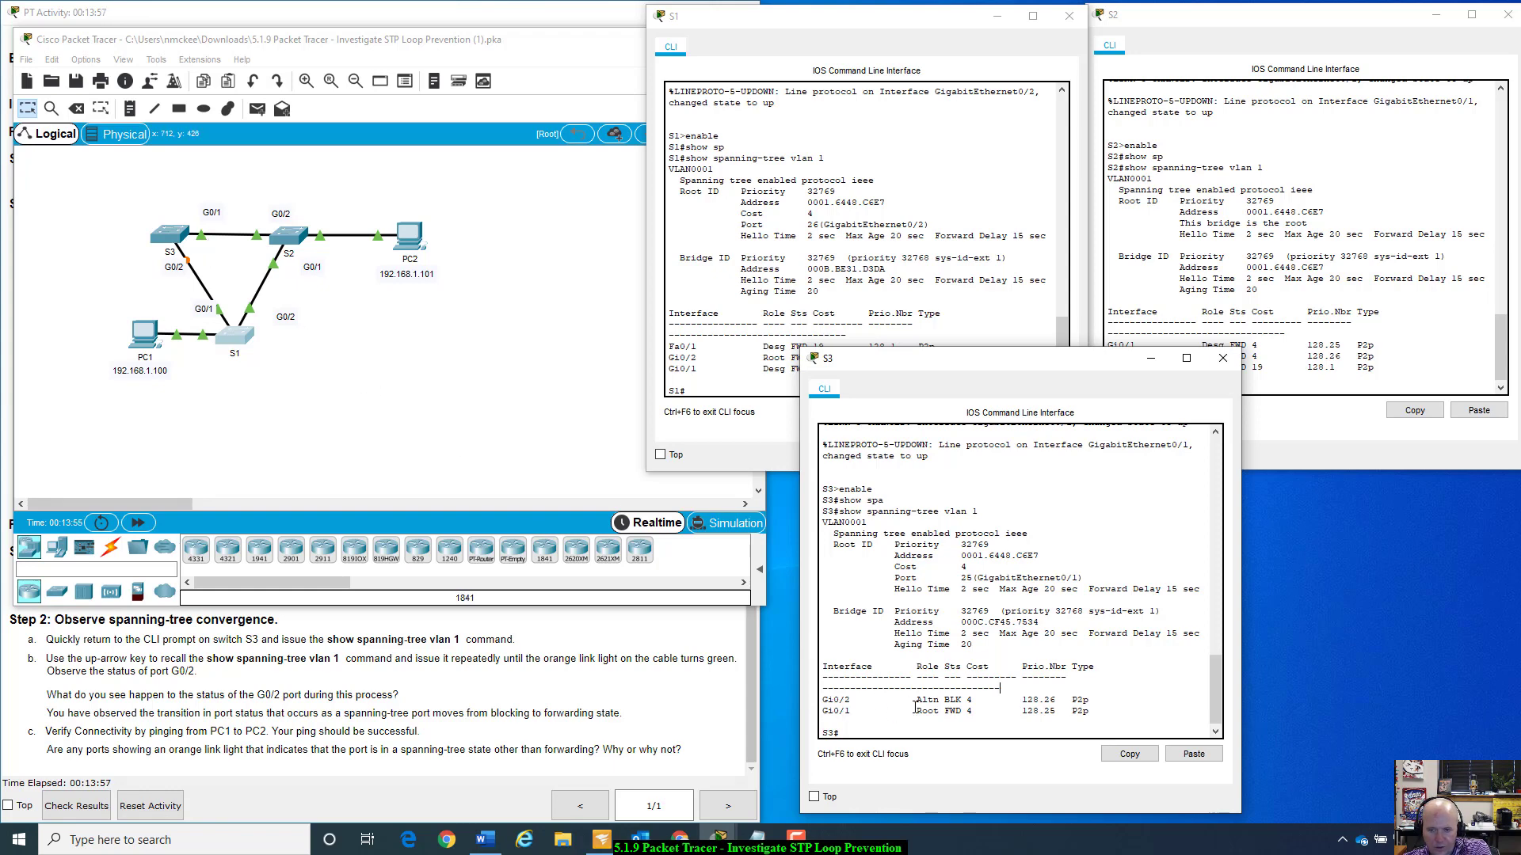
drag(915, 708, 943, 714)
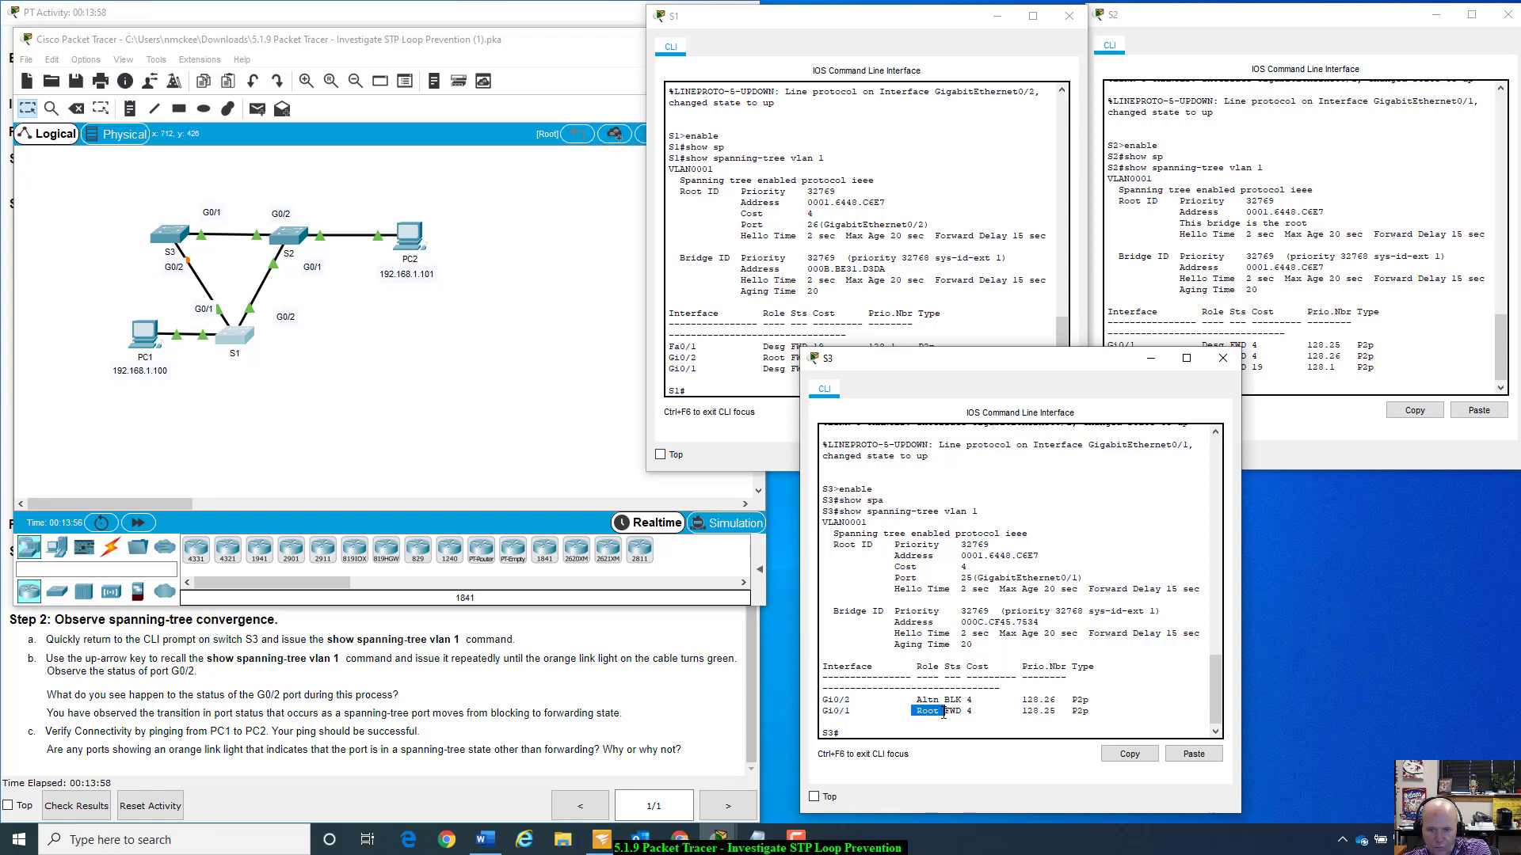
click(857, 713)
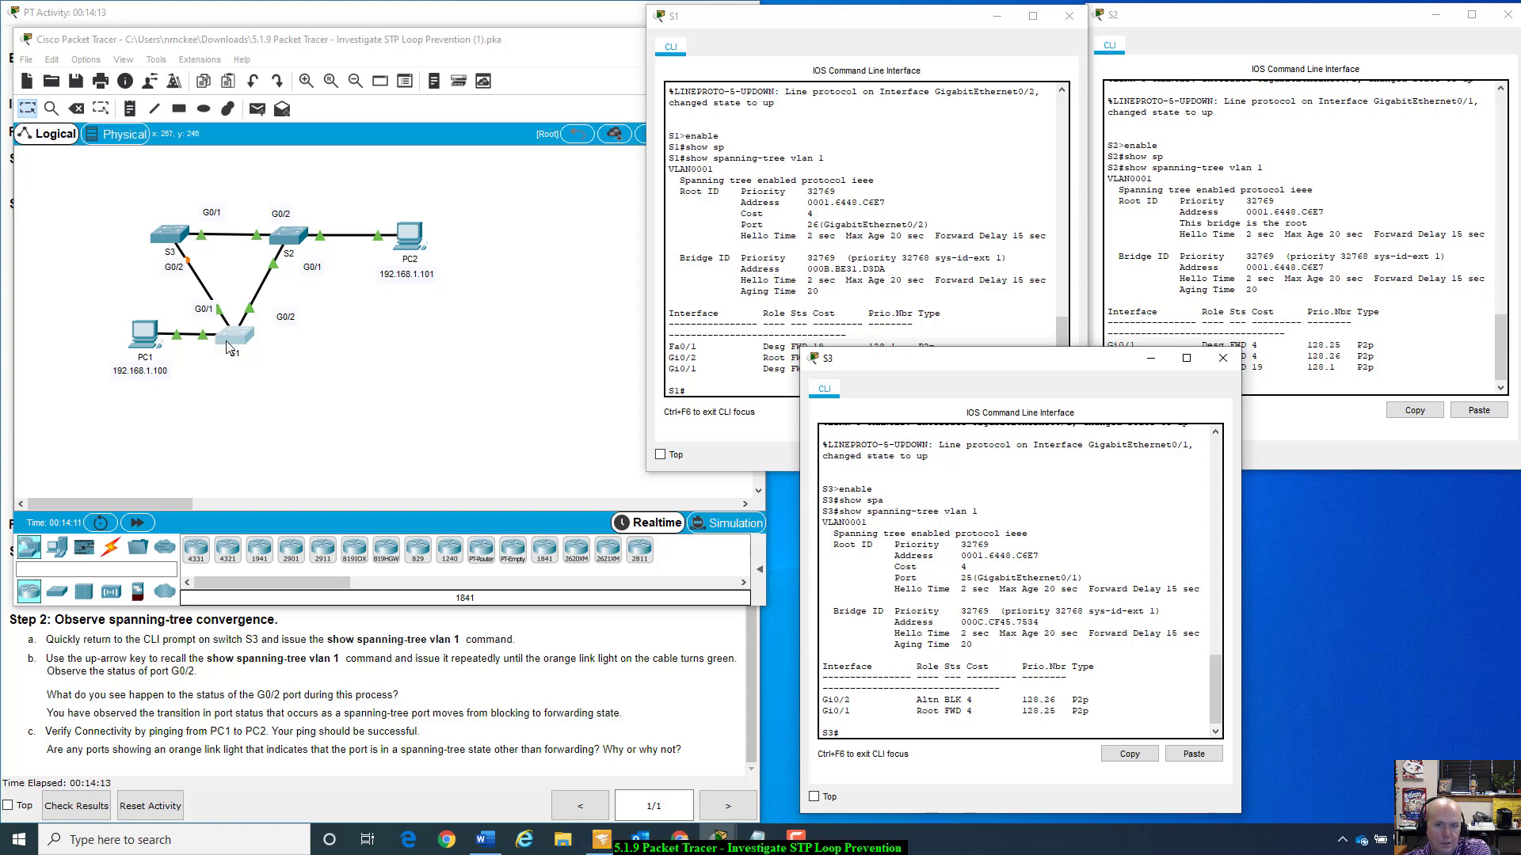
click(895, 79)
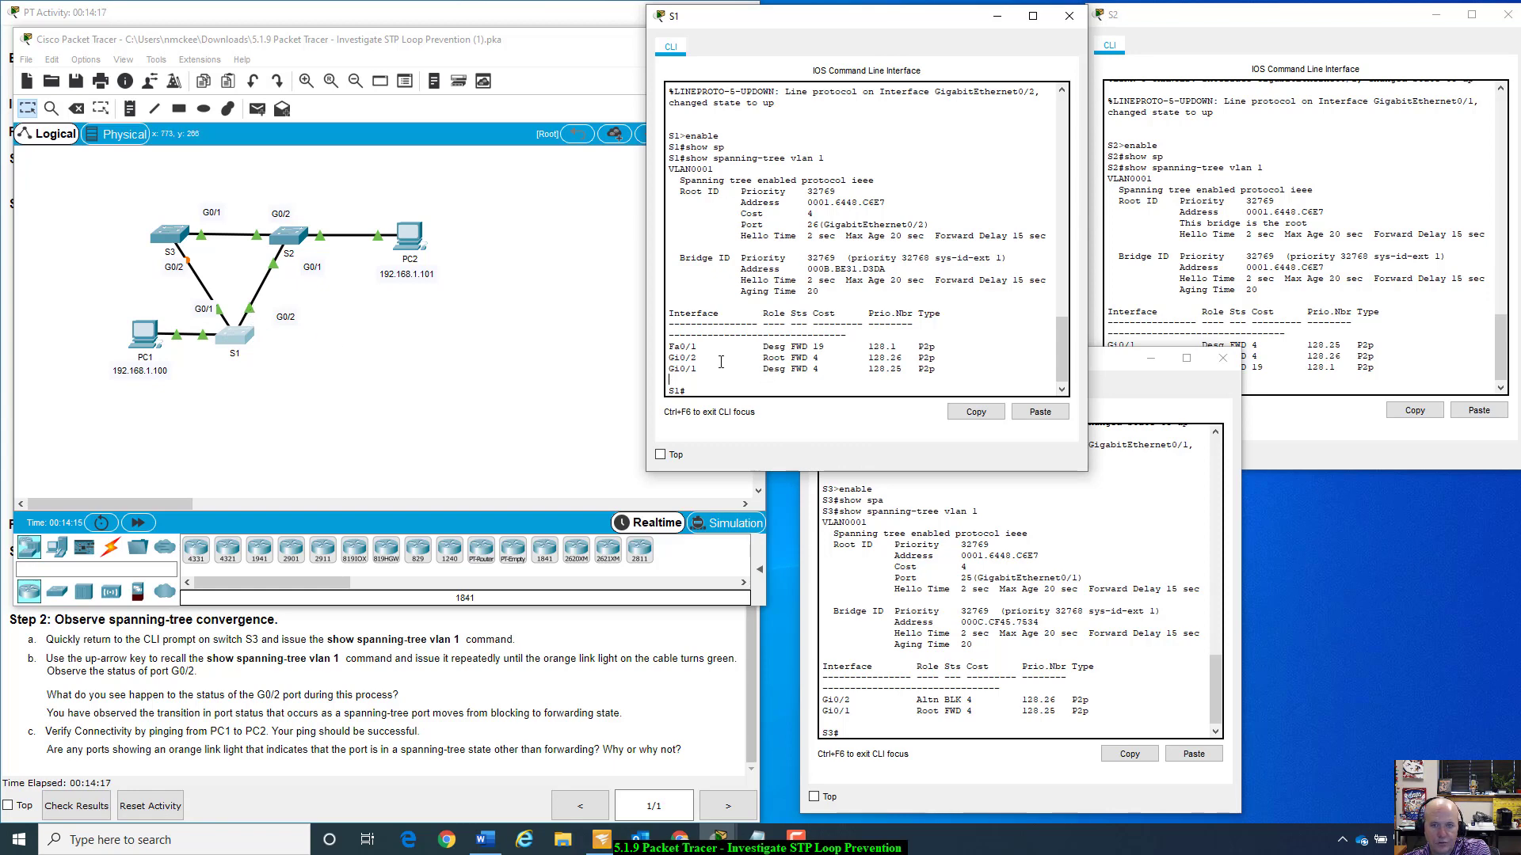
drag(669, 357, 944, 355)
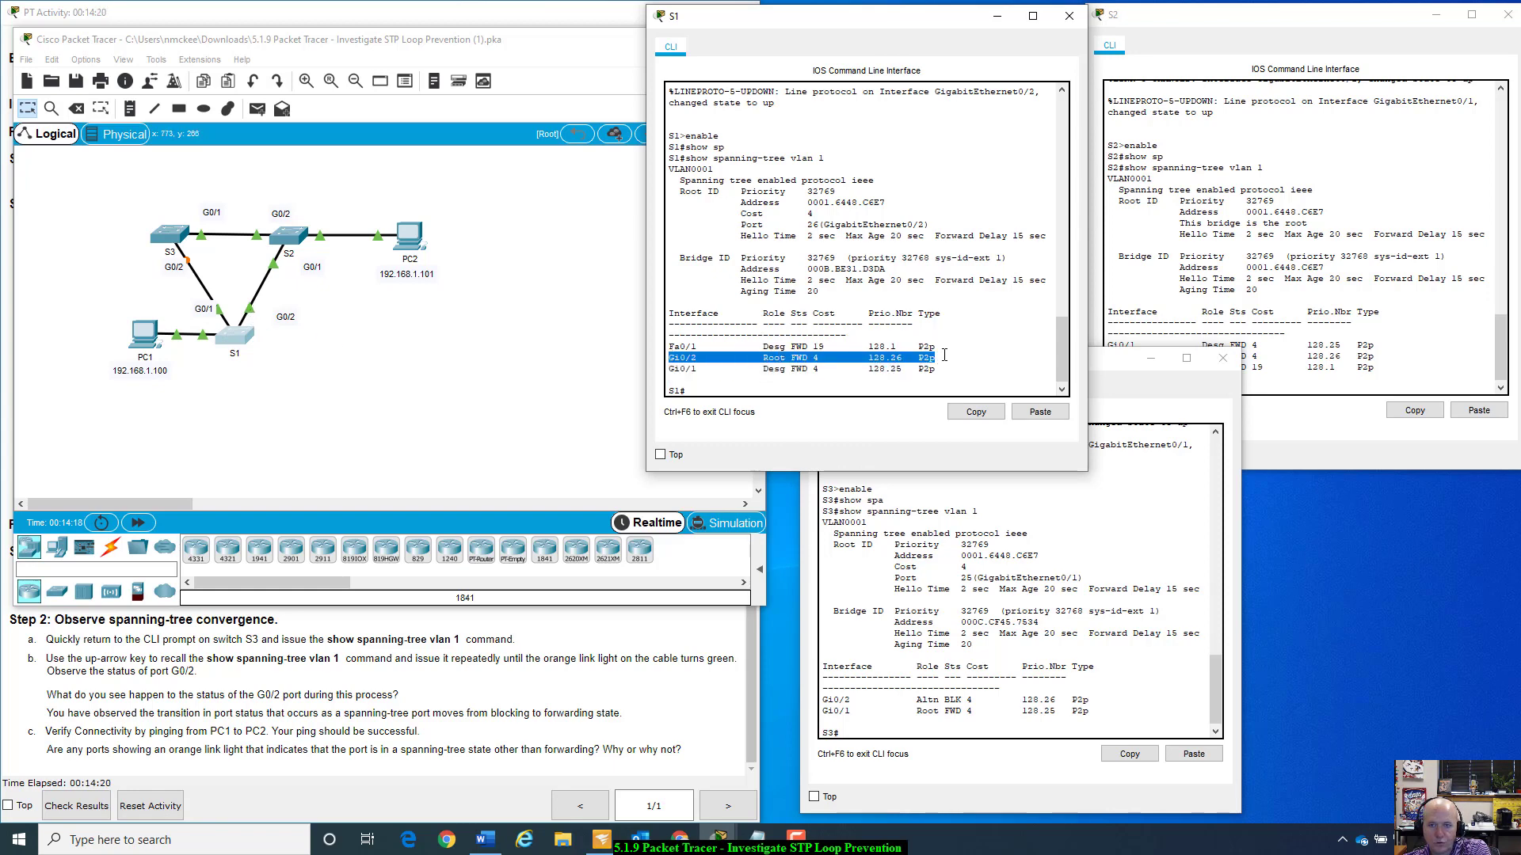
- Examine the VLAN, the root ID and bridge ID addresses, and the Fa0/1 row in S2's spanning-tree output
click(1308, 390)
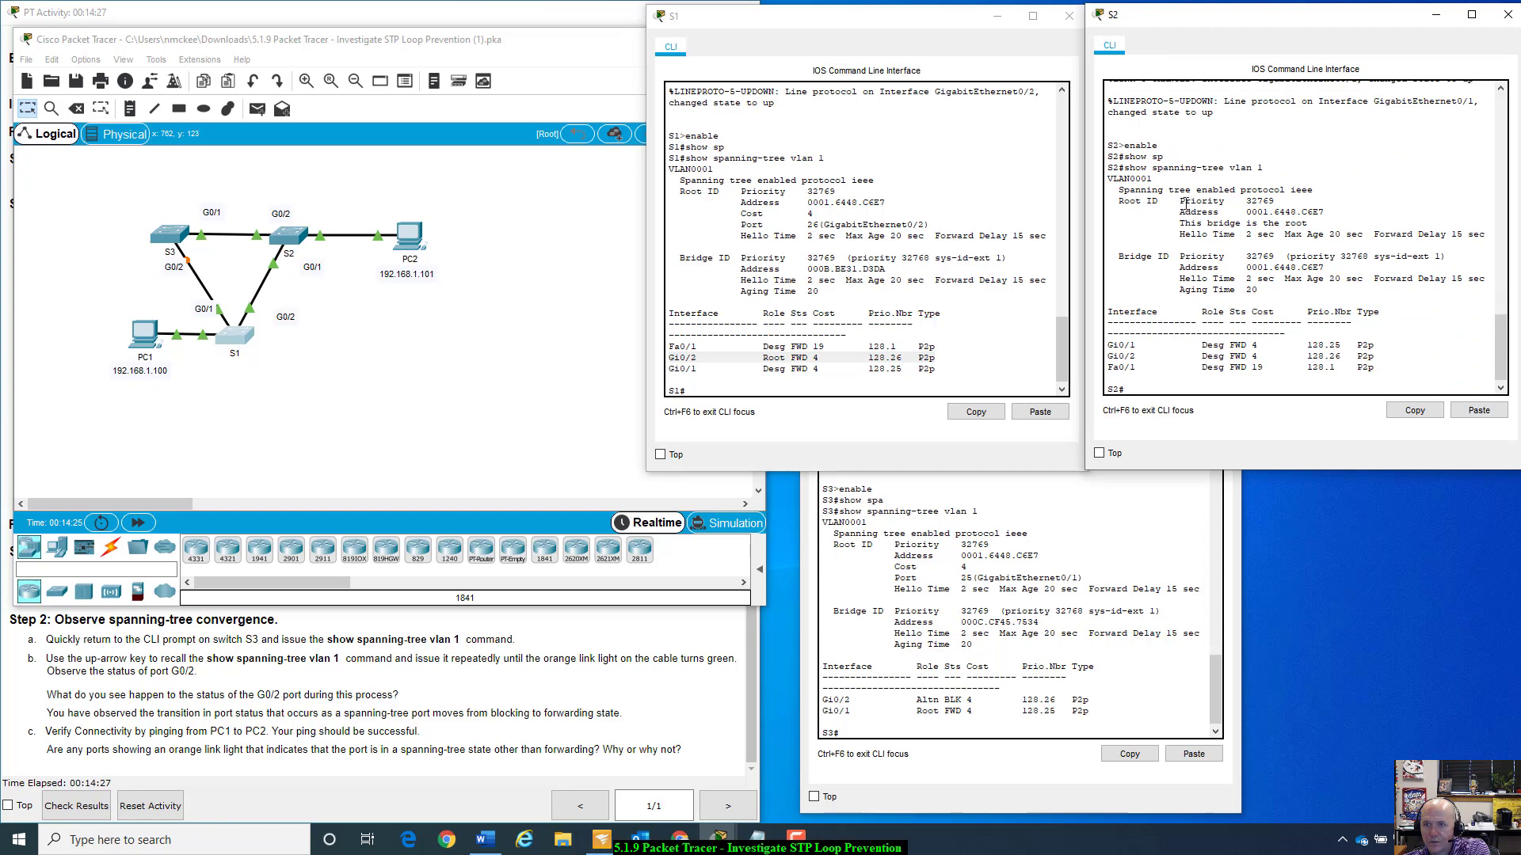
drag(1107, 182, 1163, 178)
click(1166, 177)
drag(1183, 212, 1337, 206)
click(1352, 215)
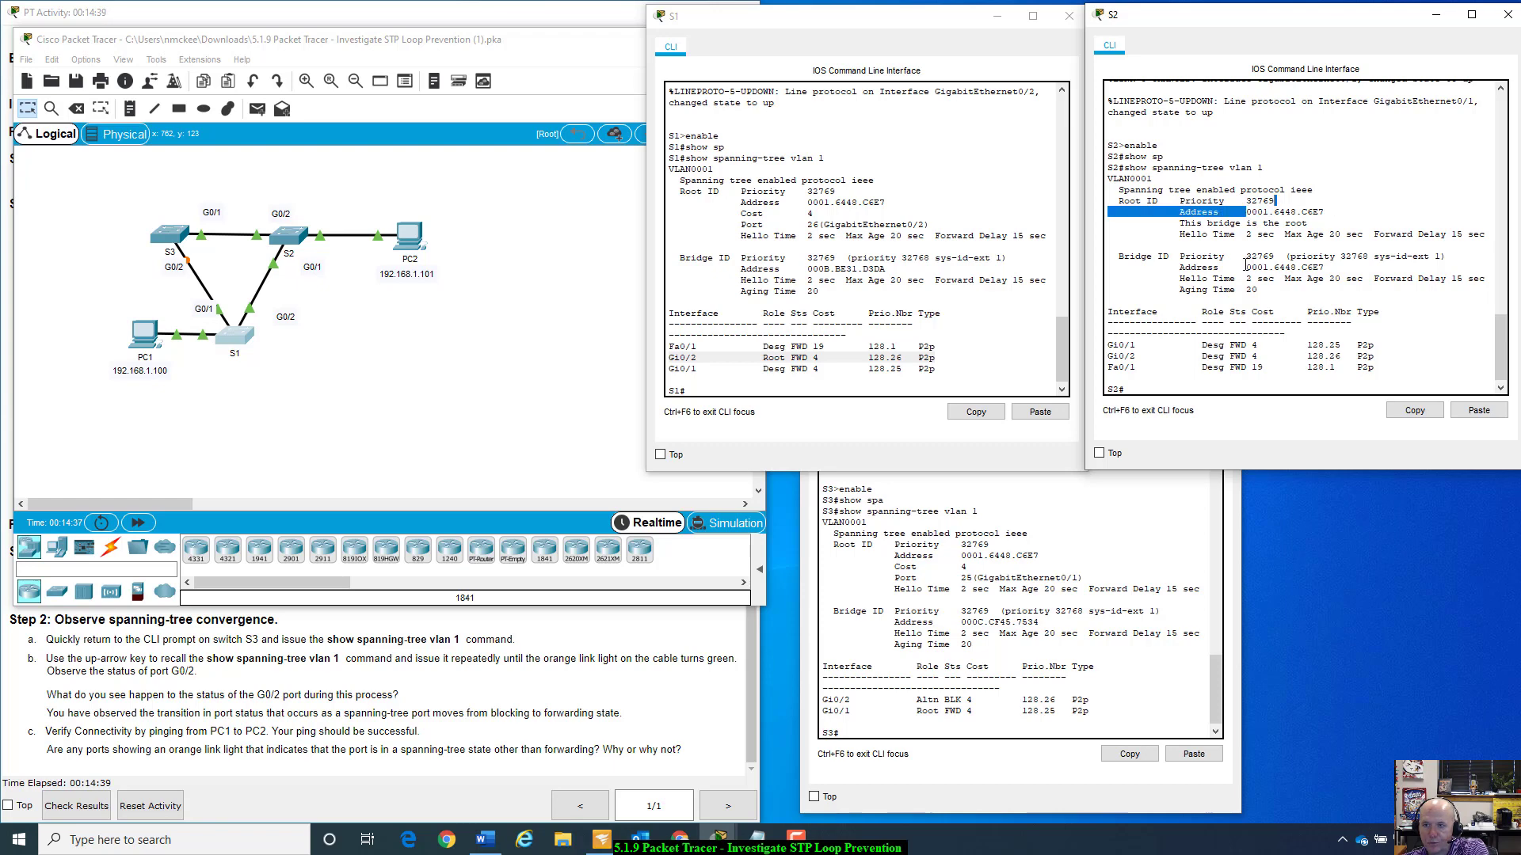
drag(1242, 268, 1324, 268)
click(1225, 141)
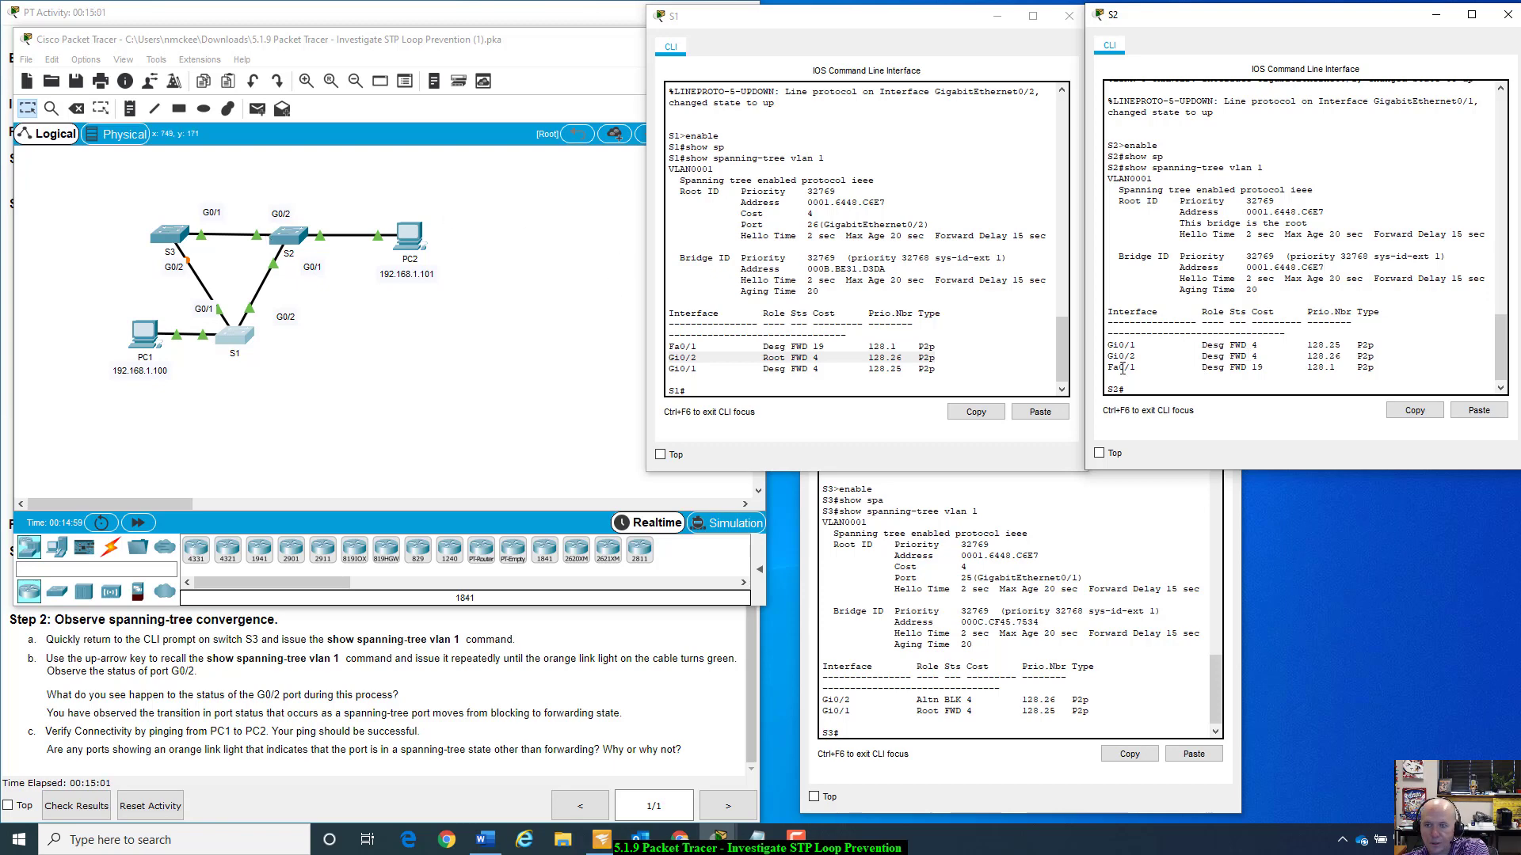
drag(1109, 364, 1375, 369)
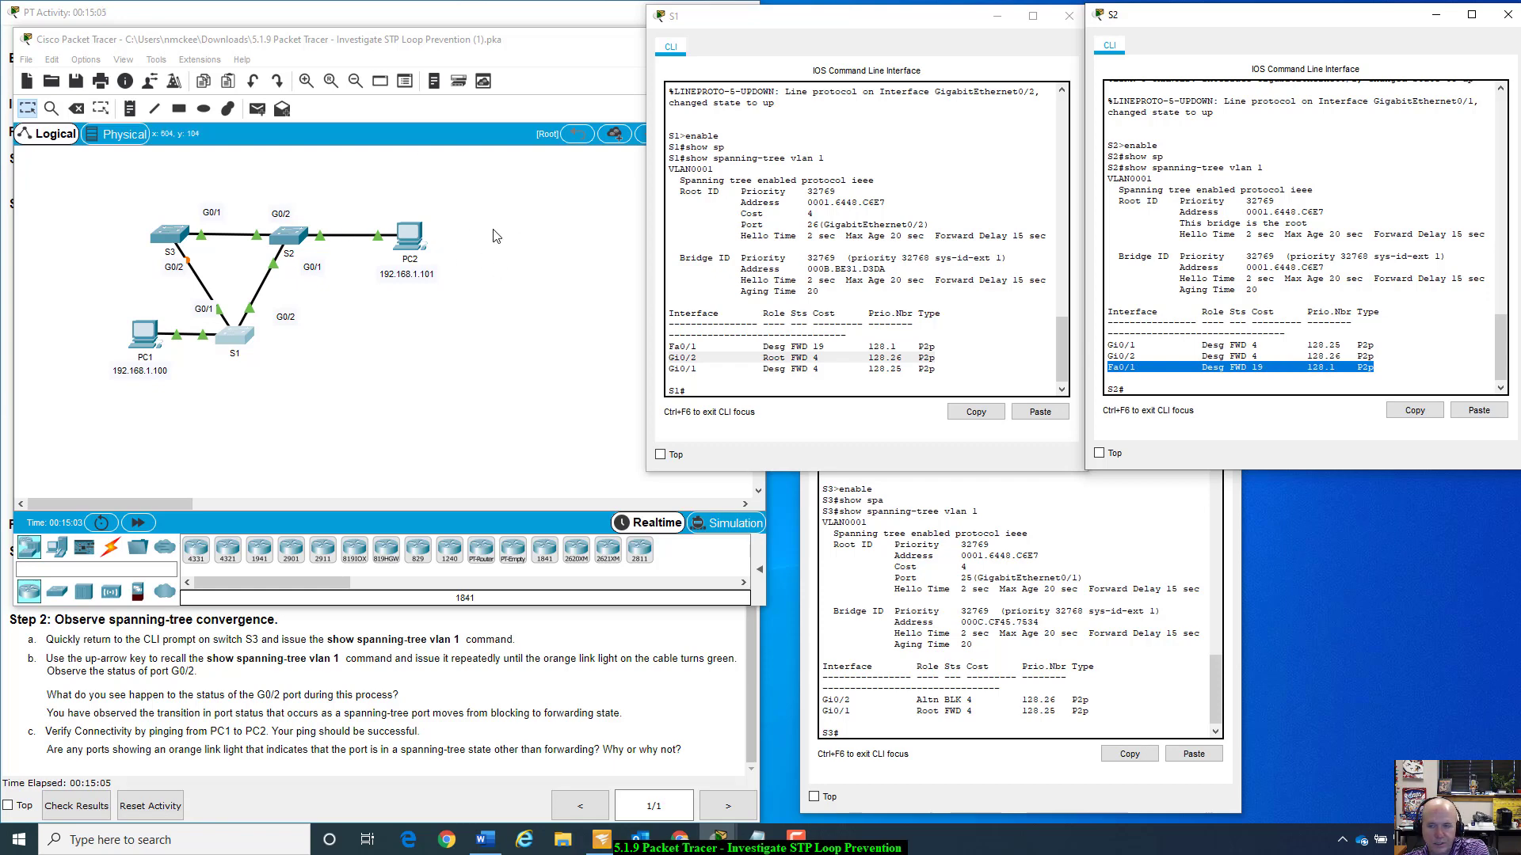
click(1469, 354)
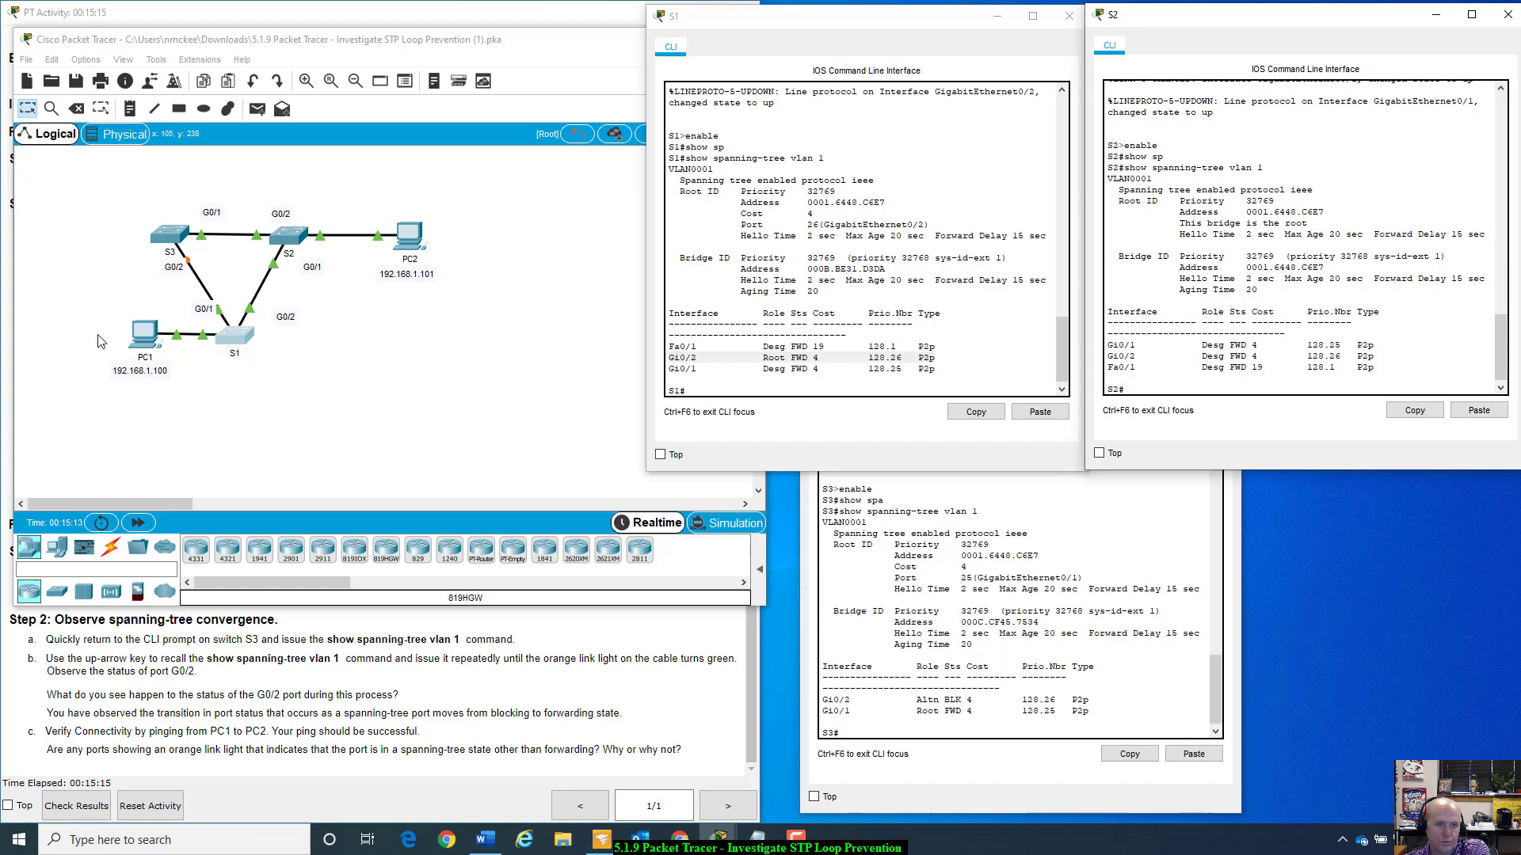
- Bring the activity instructions to the front, with the S3 and S1 consoles moved clear of the port status table
click(1018, 503)
drag(1022, 367, 1158, 412)
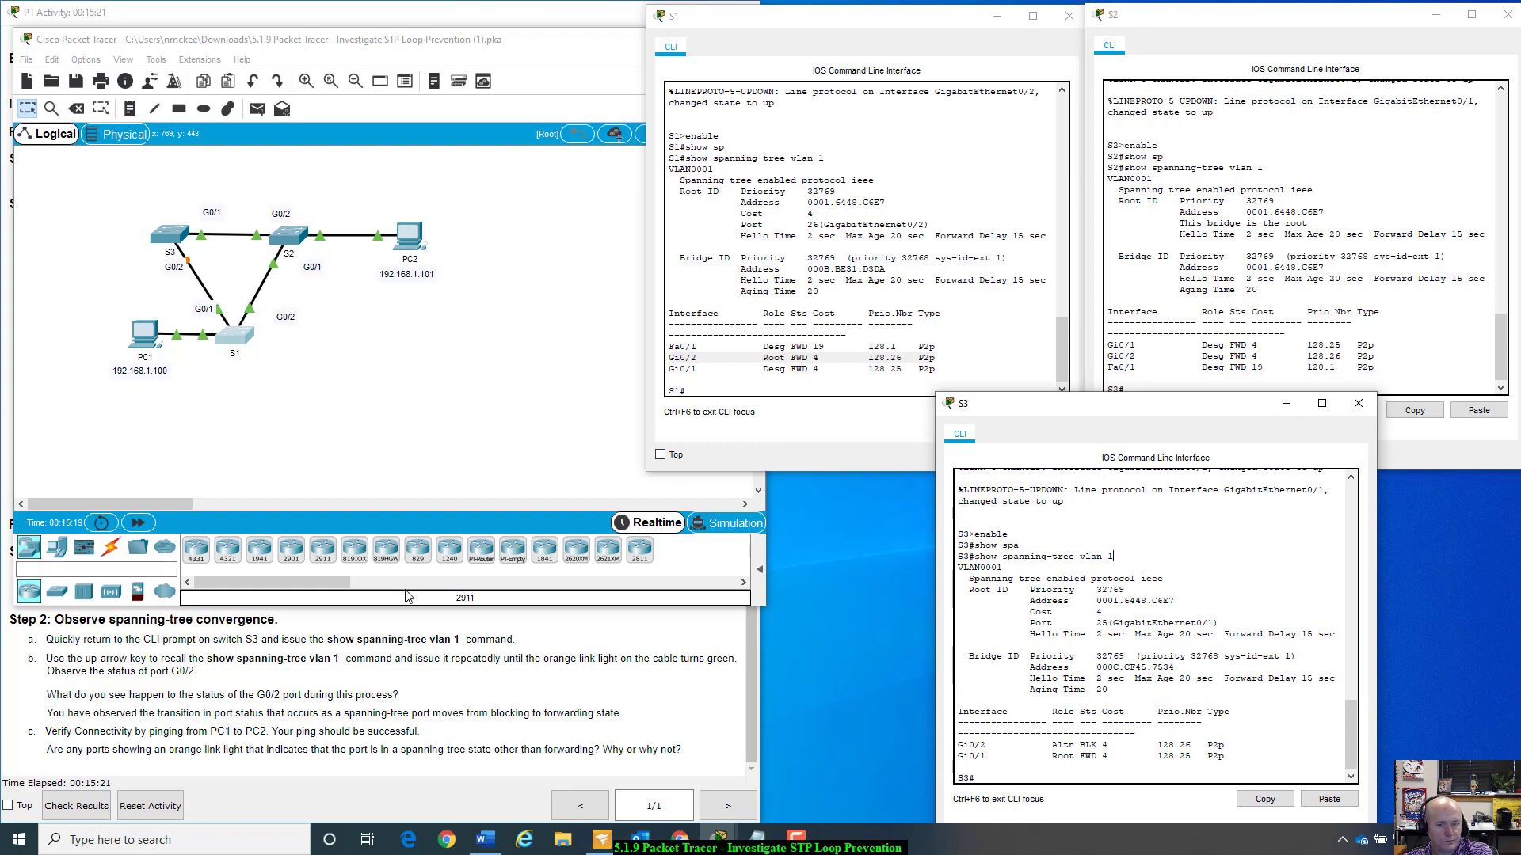
click(640, 691)
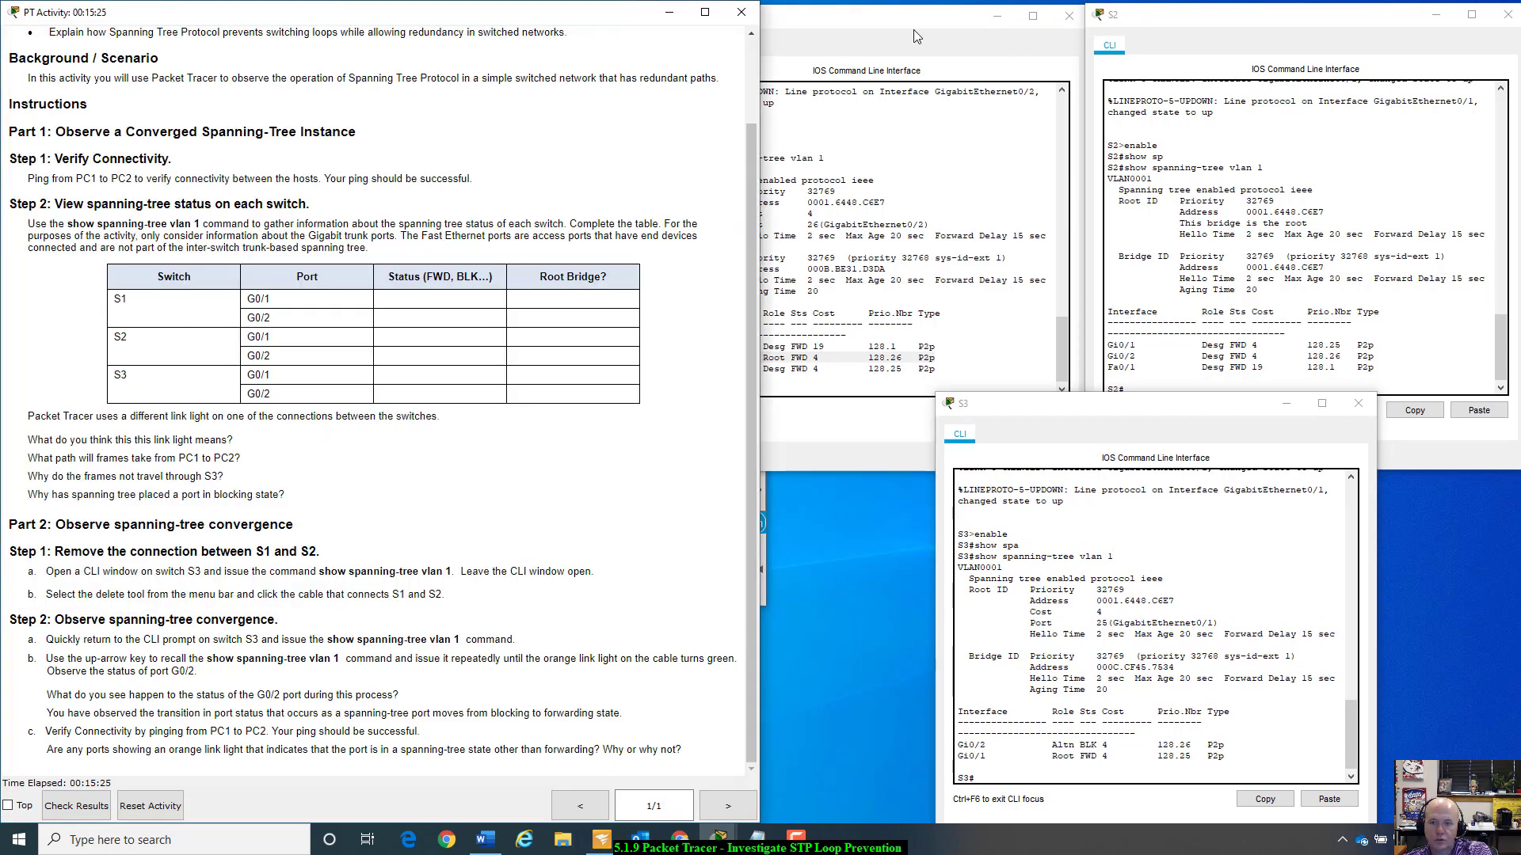
drag(911, 16, 1020, 44)
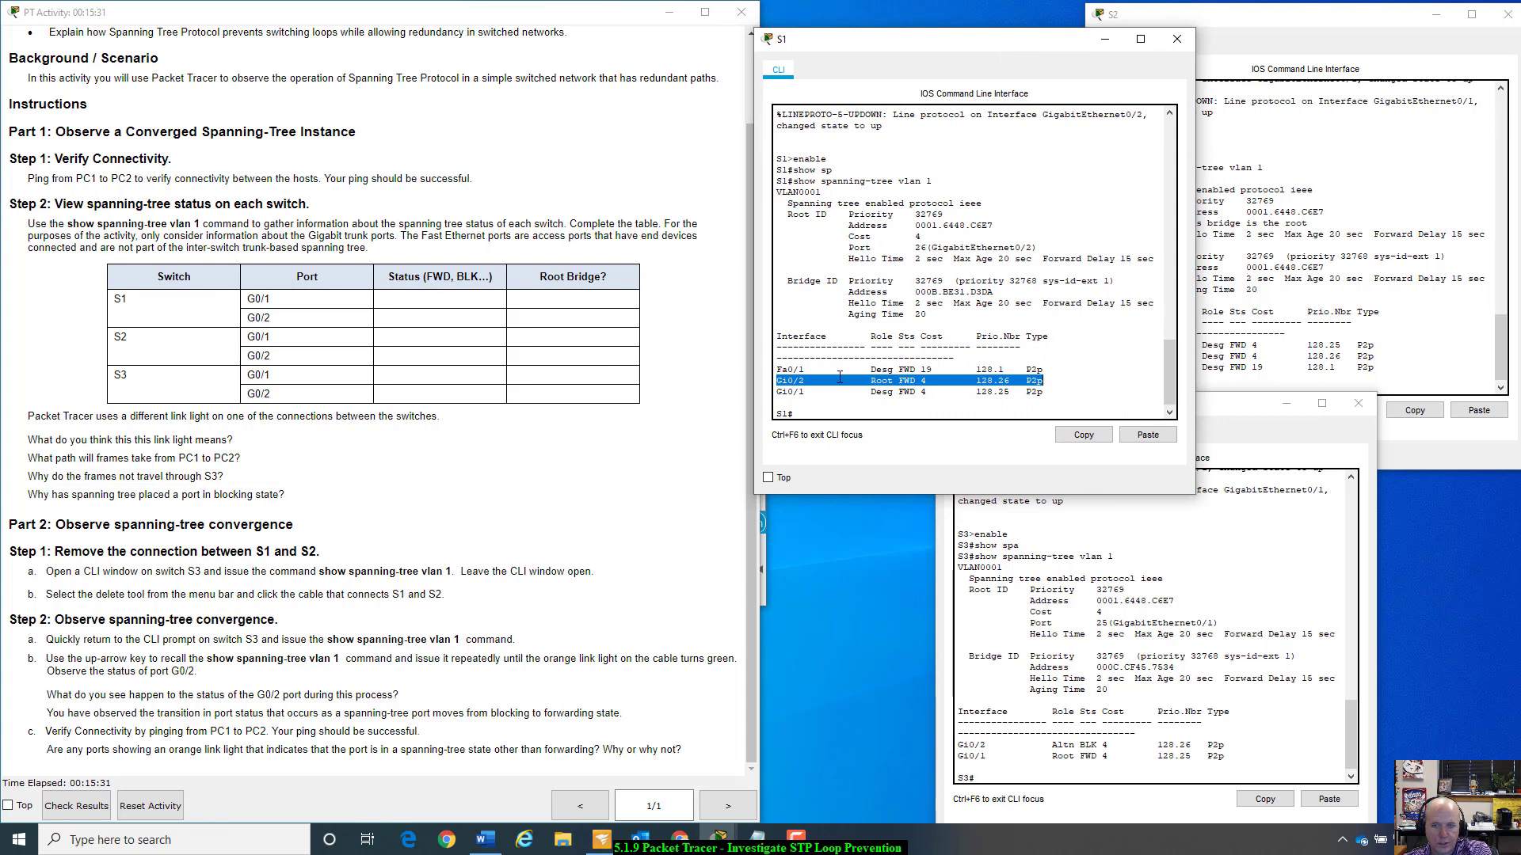
- Examine the status of Gi0/1 and the role of Gi0/2 in S1's spanning-tree output by highlighting them
click(889, 387)
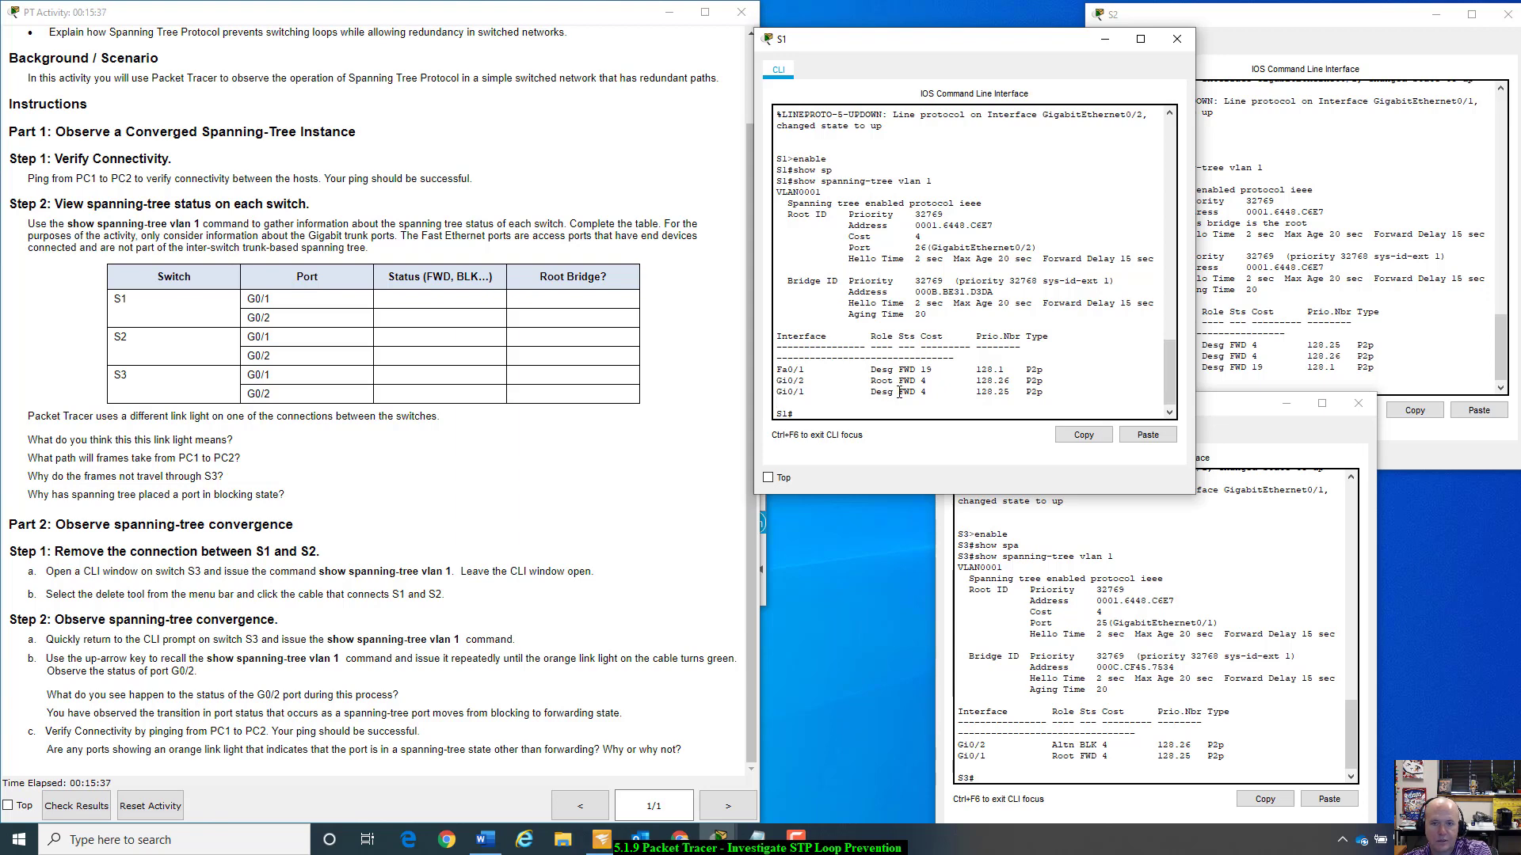
drag(900, 392, 917, 391)
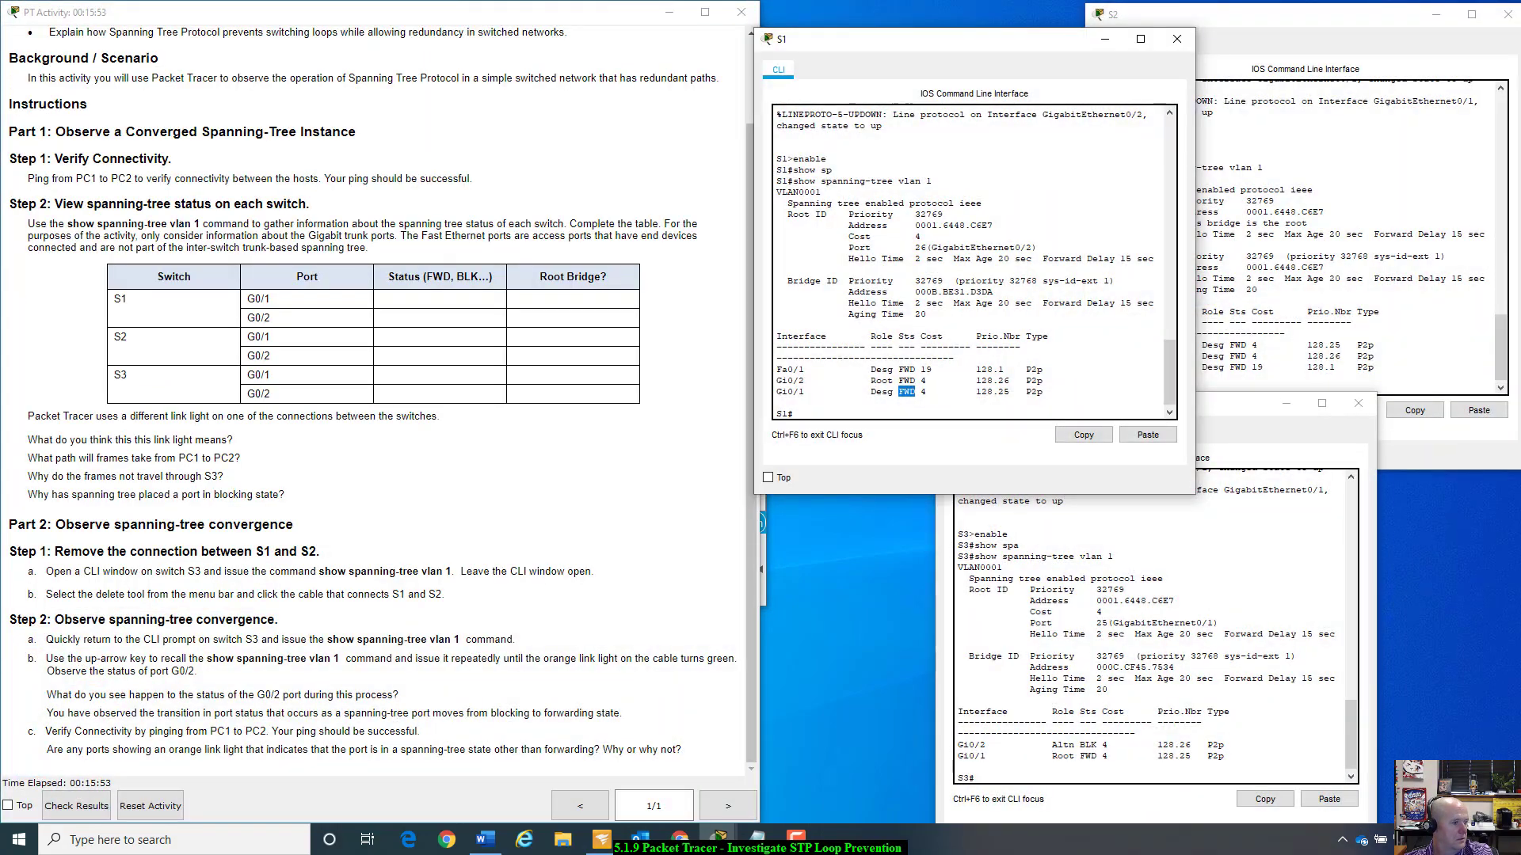
key(alt+Tab)
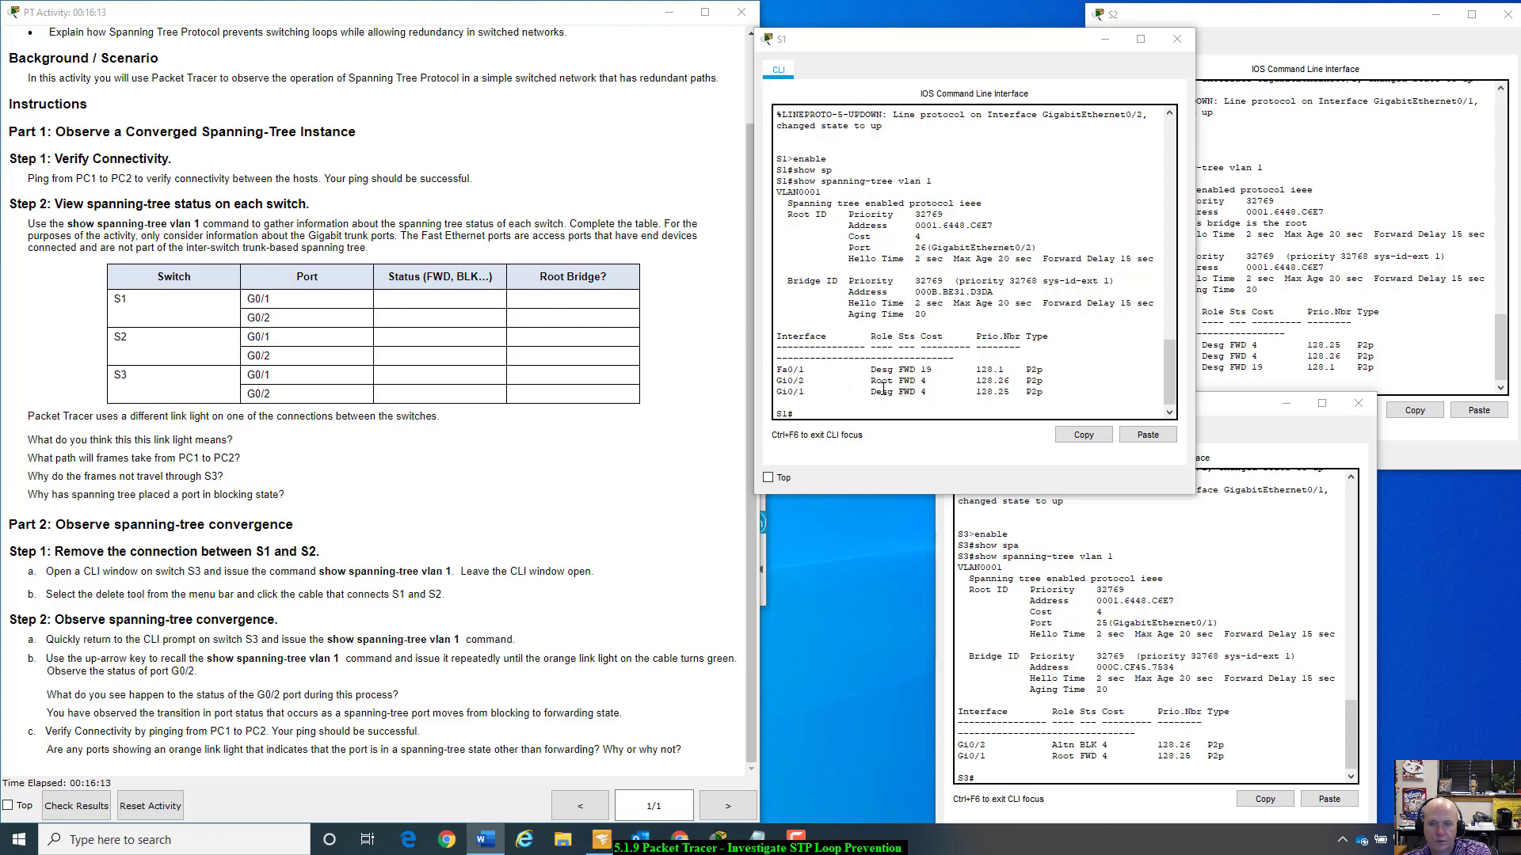
mouse_move(865, 379)
mouse_down()
mouse_move(778, 380)
mouse_move(895, 379)
mouse_up()
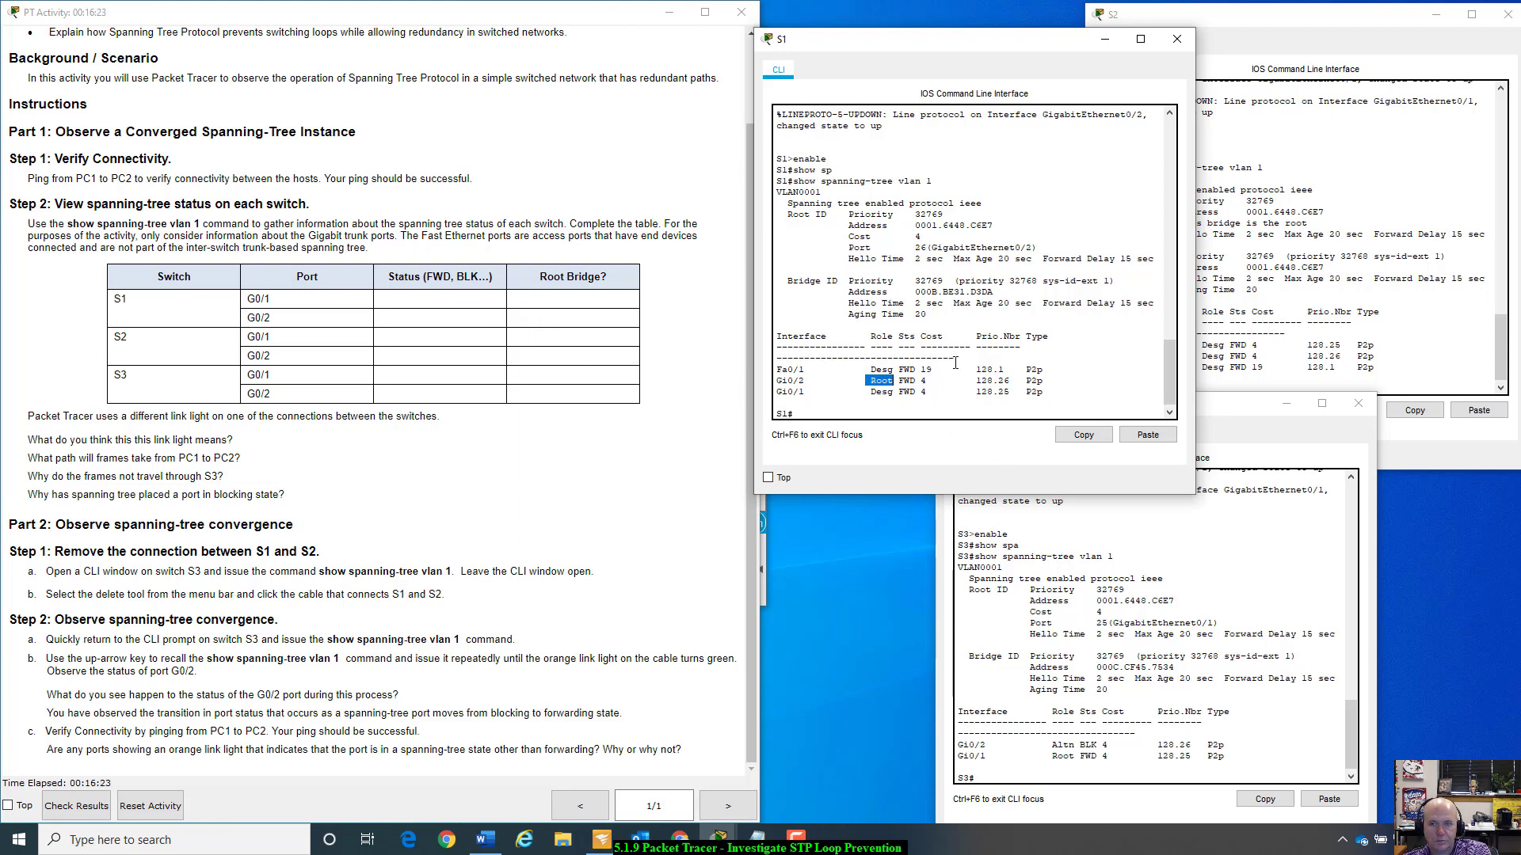
click(873, 385)
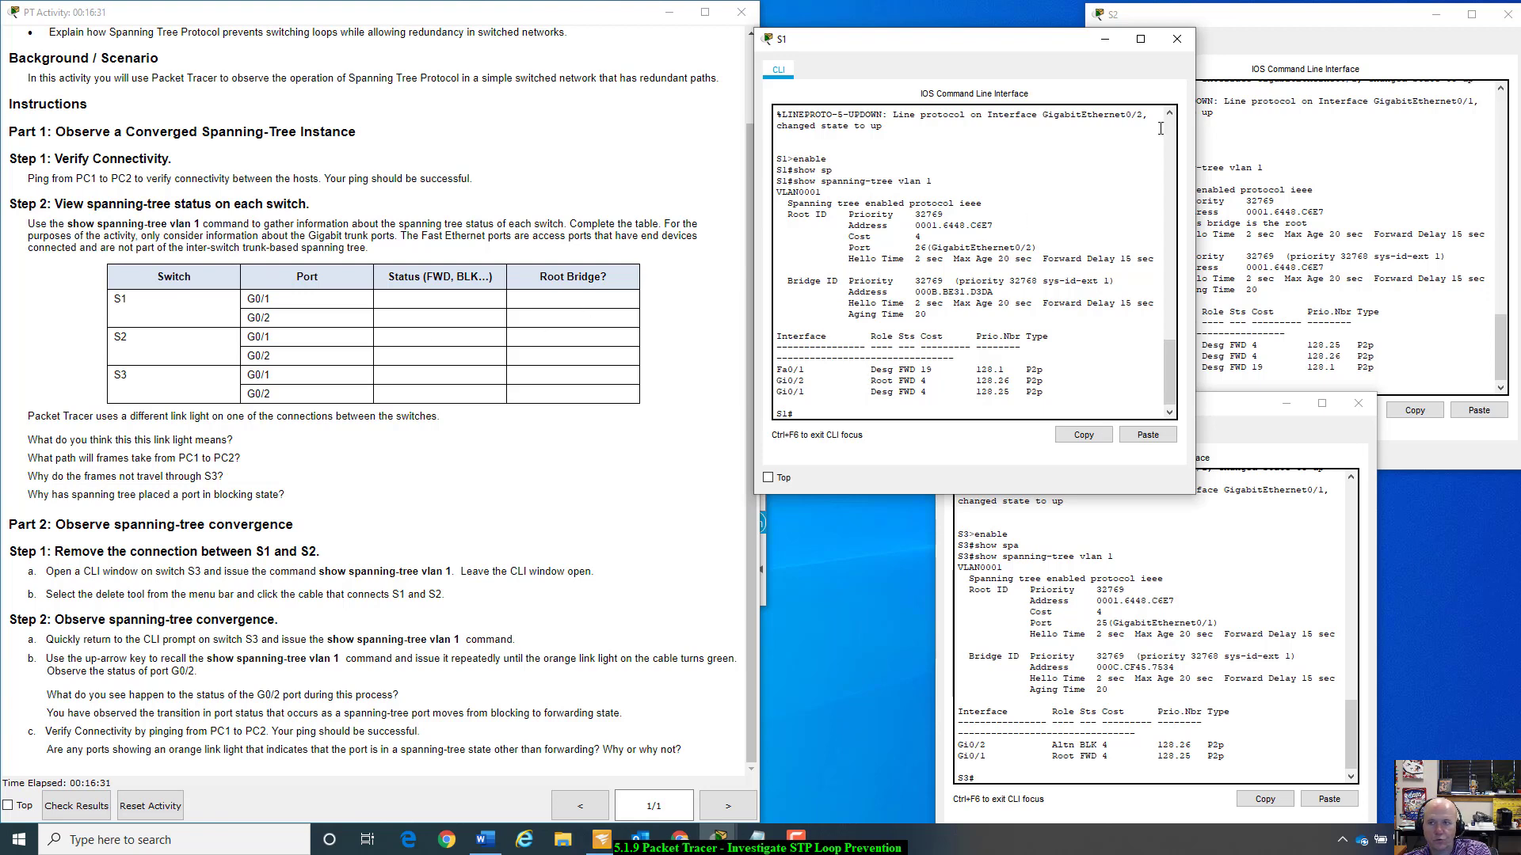
- Examine the root bridge statement in S2's spanning-tree output and compare it with S1's output
click(1287, 35)
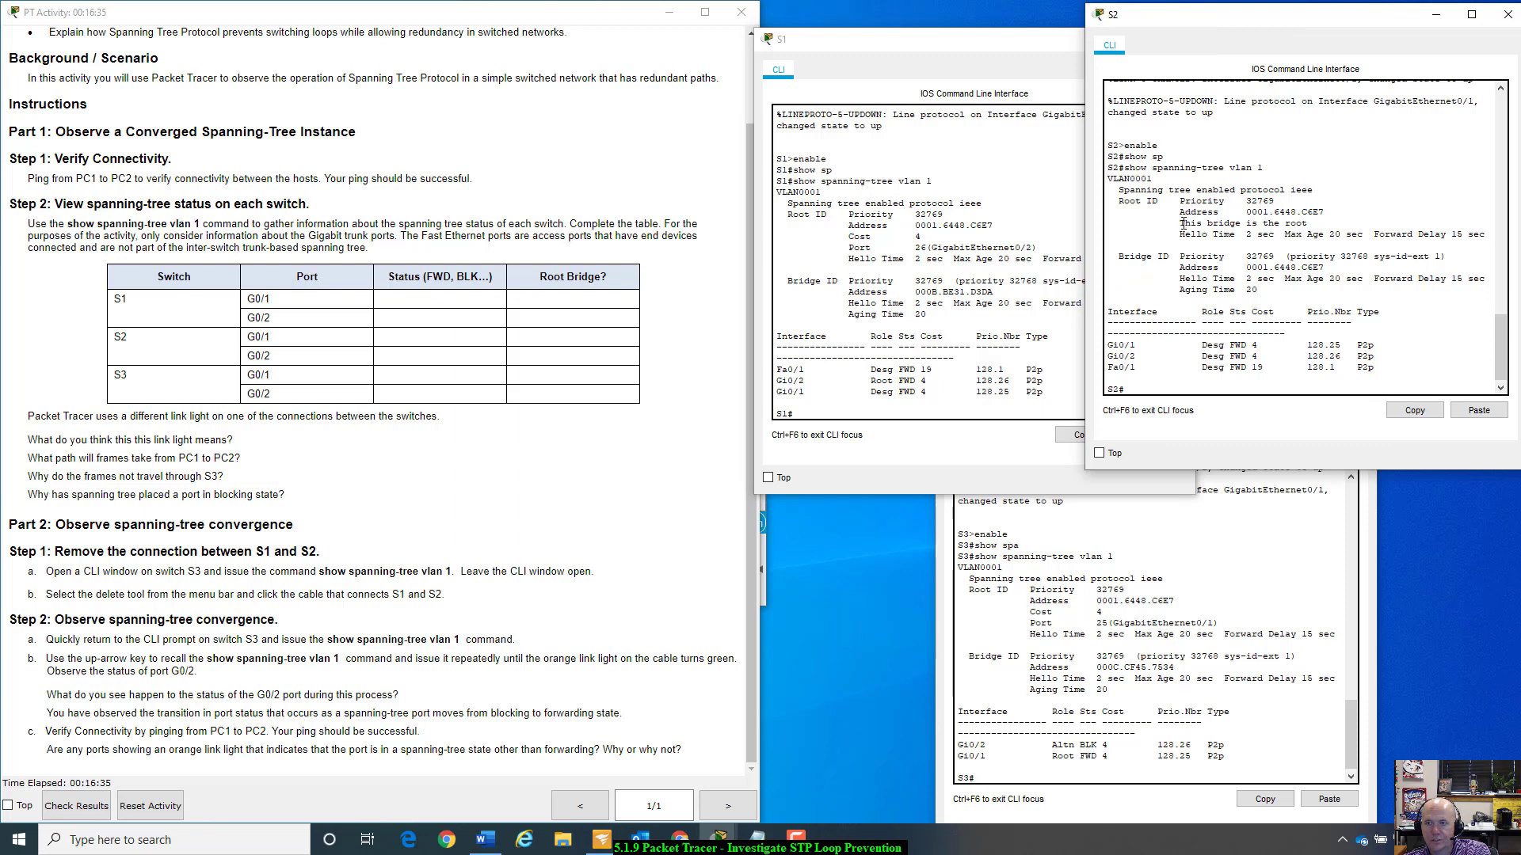
drag(1178, 222, 1328, 226)
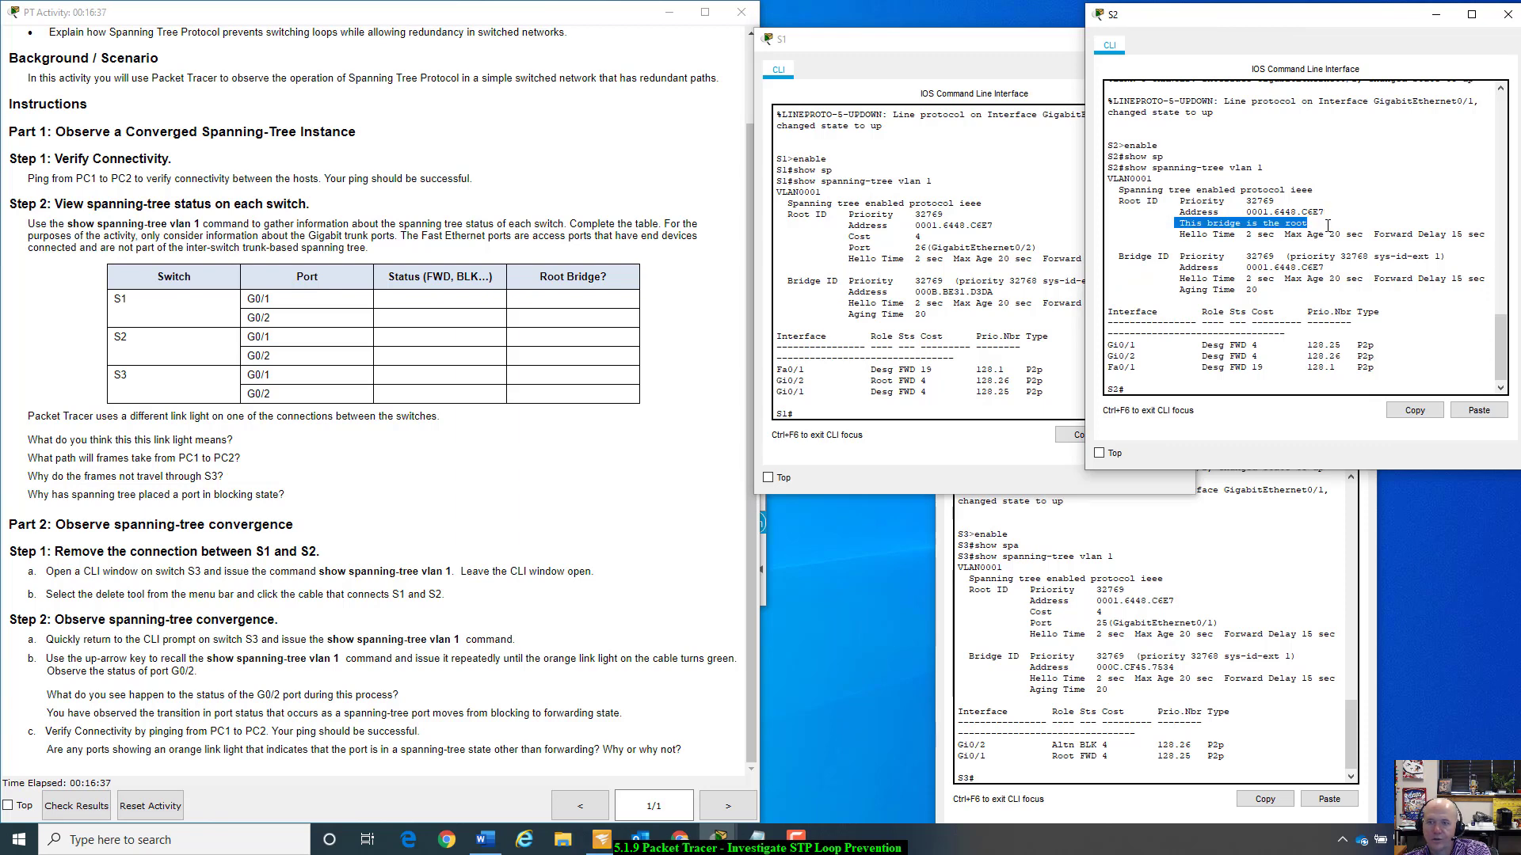
click(1328, 226)
click(949, 55)
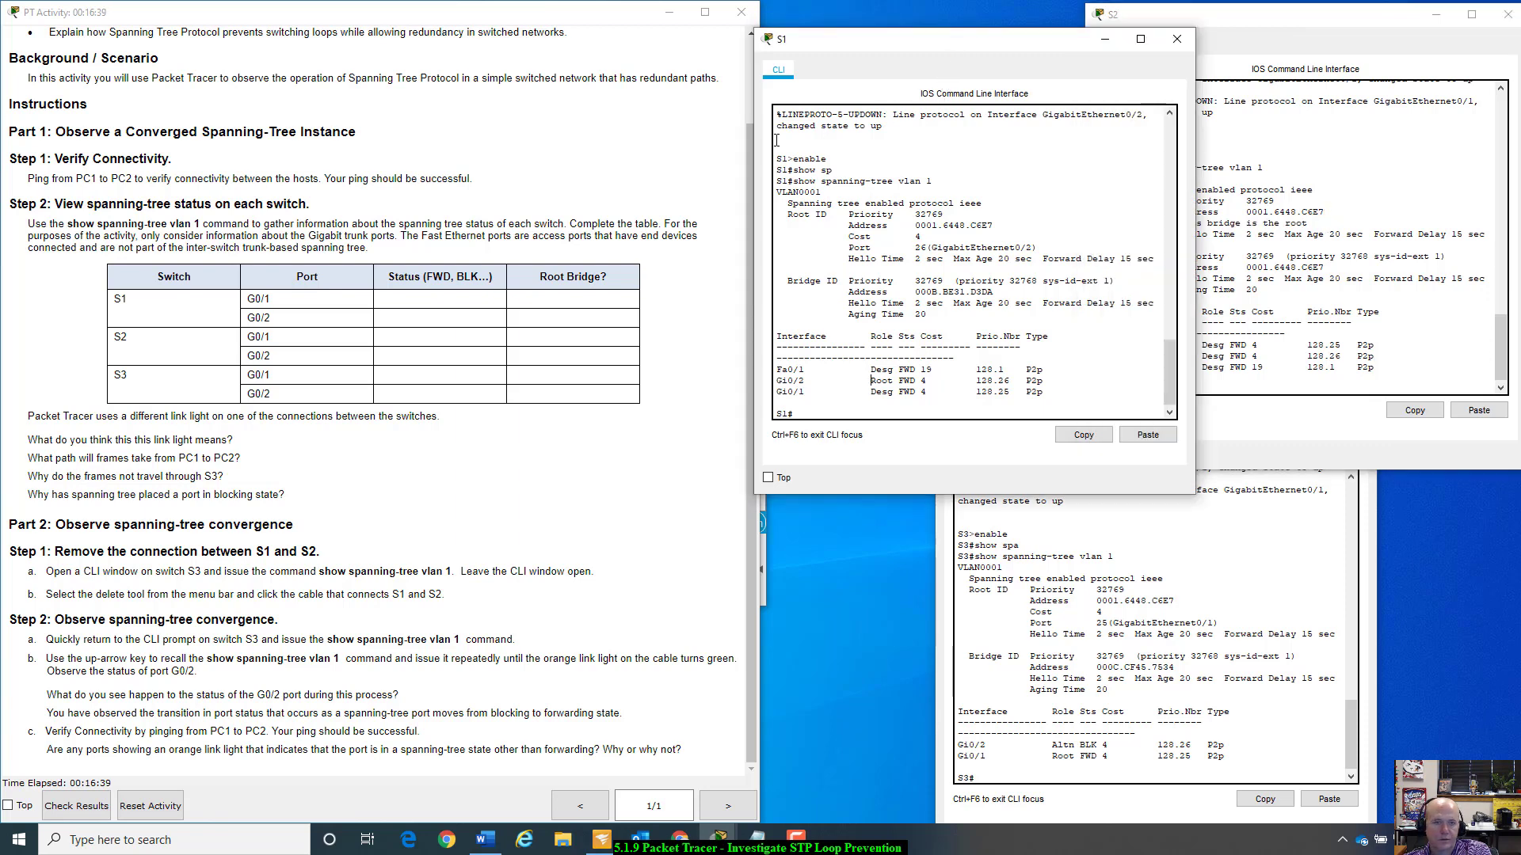
click(1313, 14)
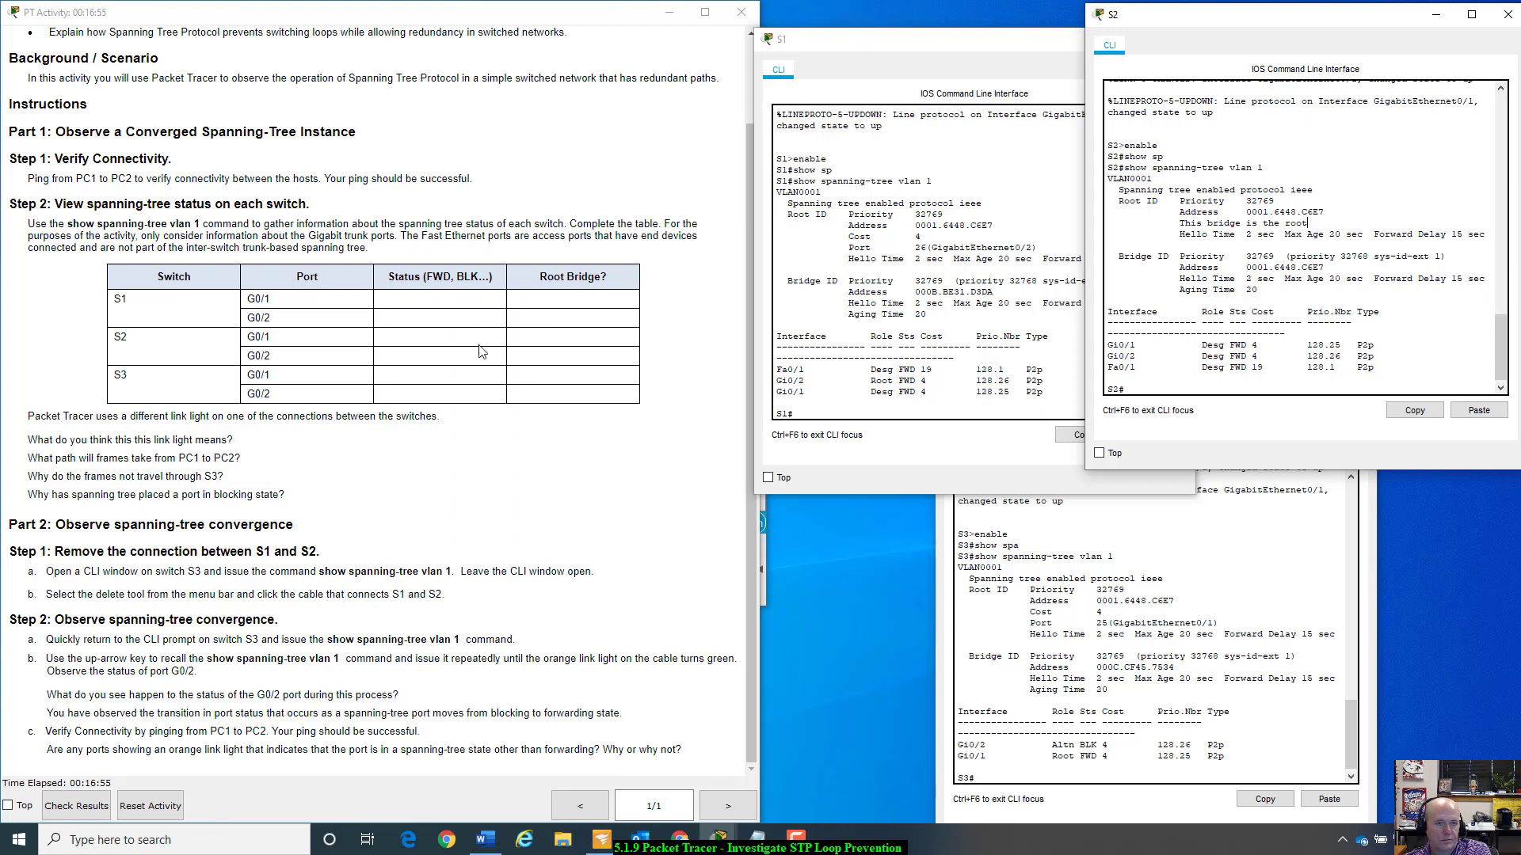
- Bring S3's console to the front and examine the Gi0/1 row and the status of Gi0/2
click(1315, 552)
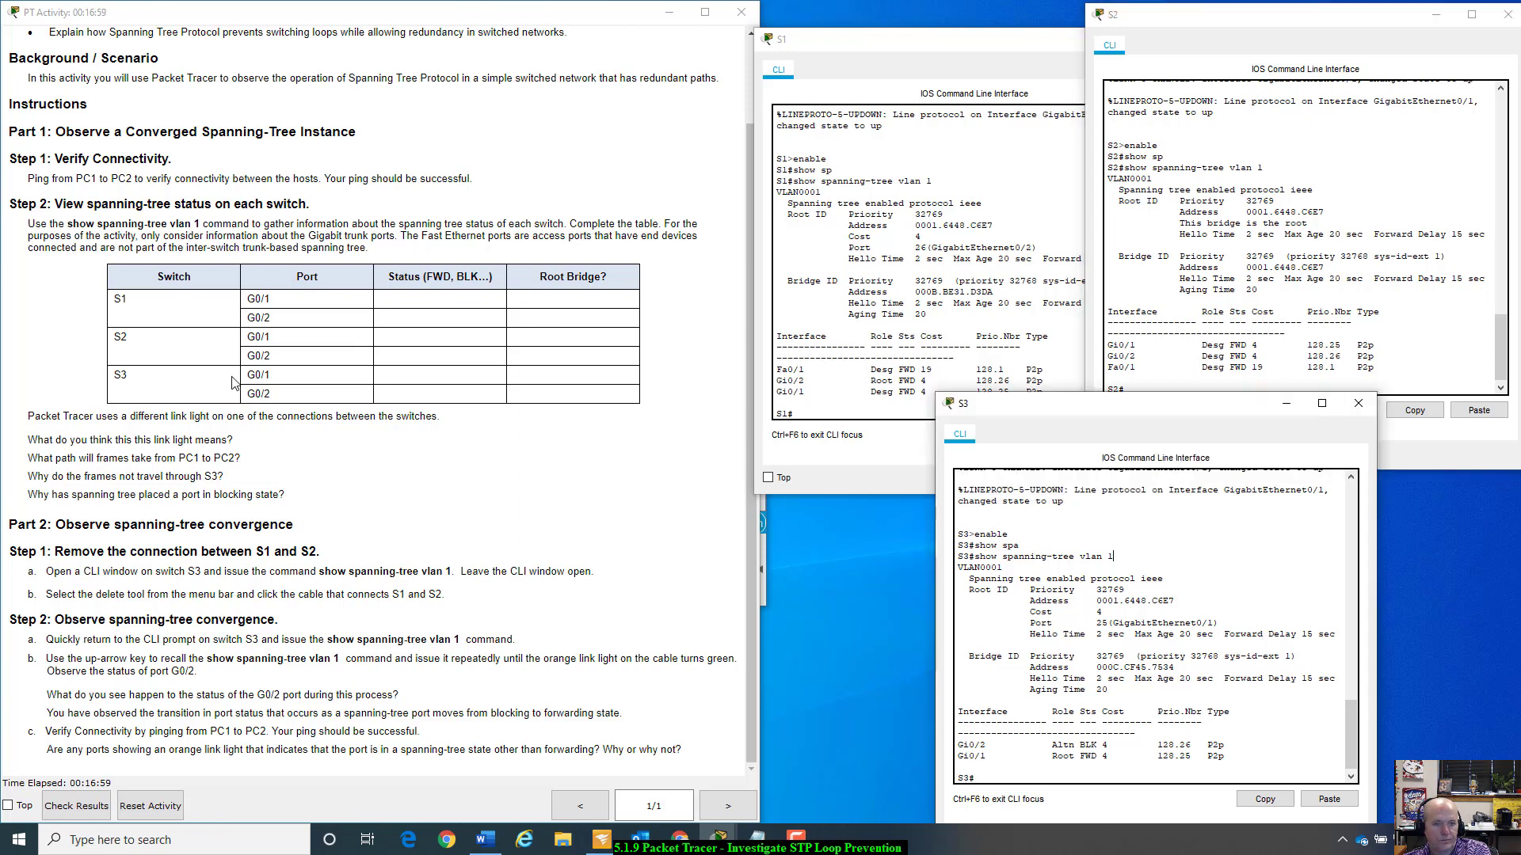
drag(957, 754, 1099, 759)
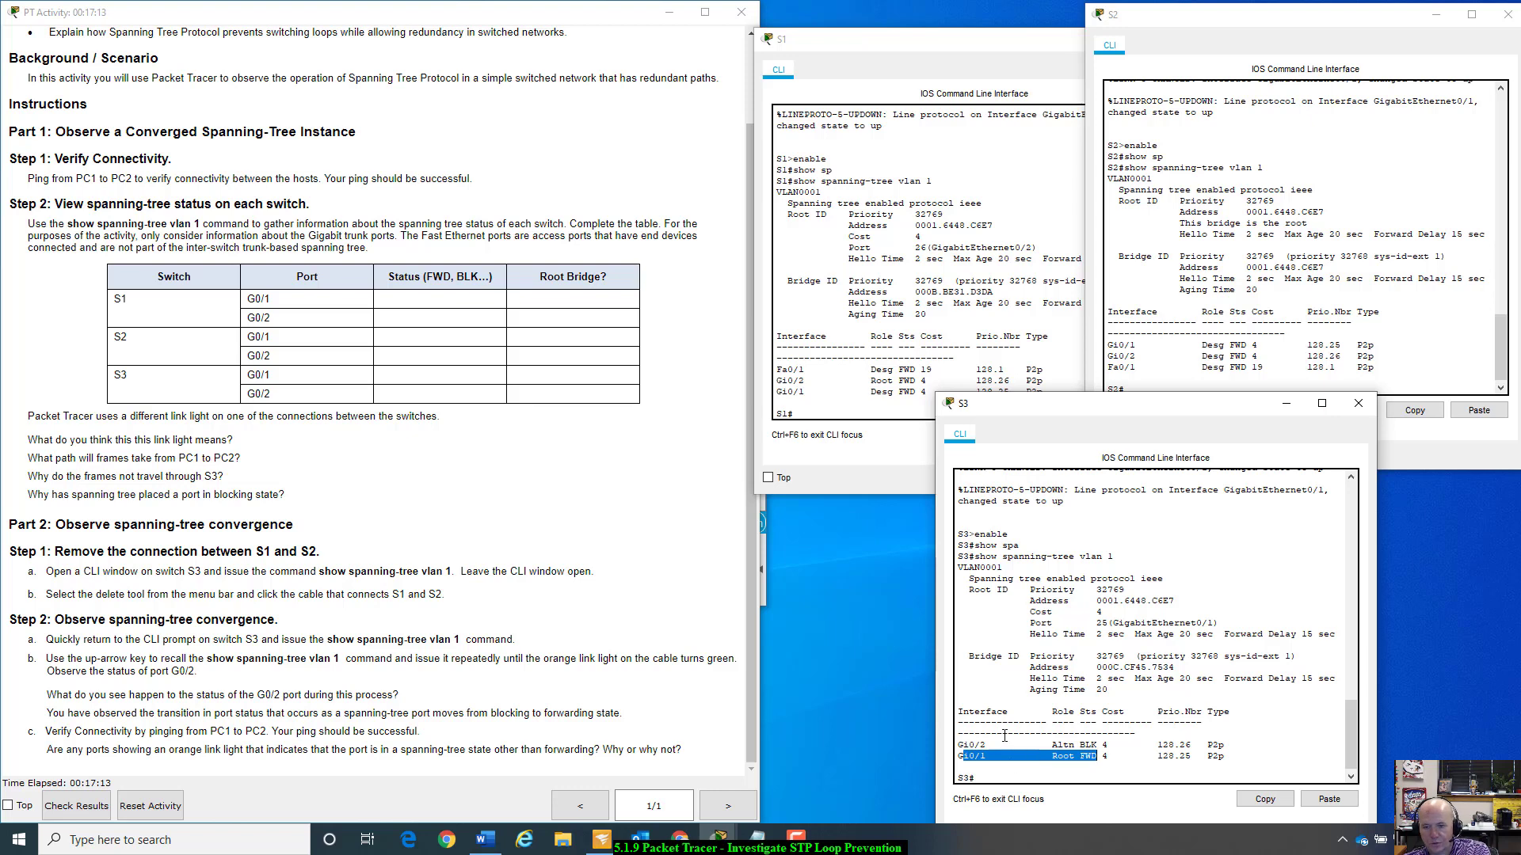
drag(1078, 744, 1105, 745)
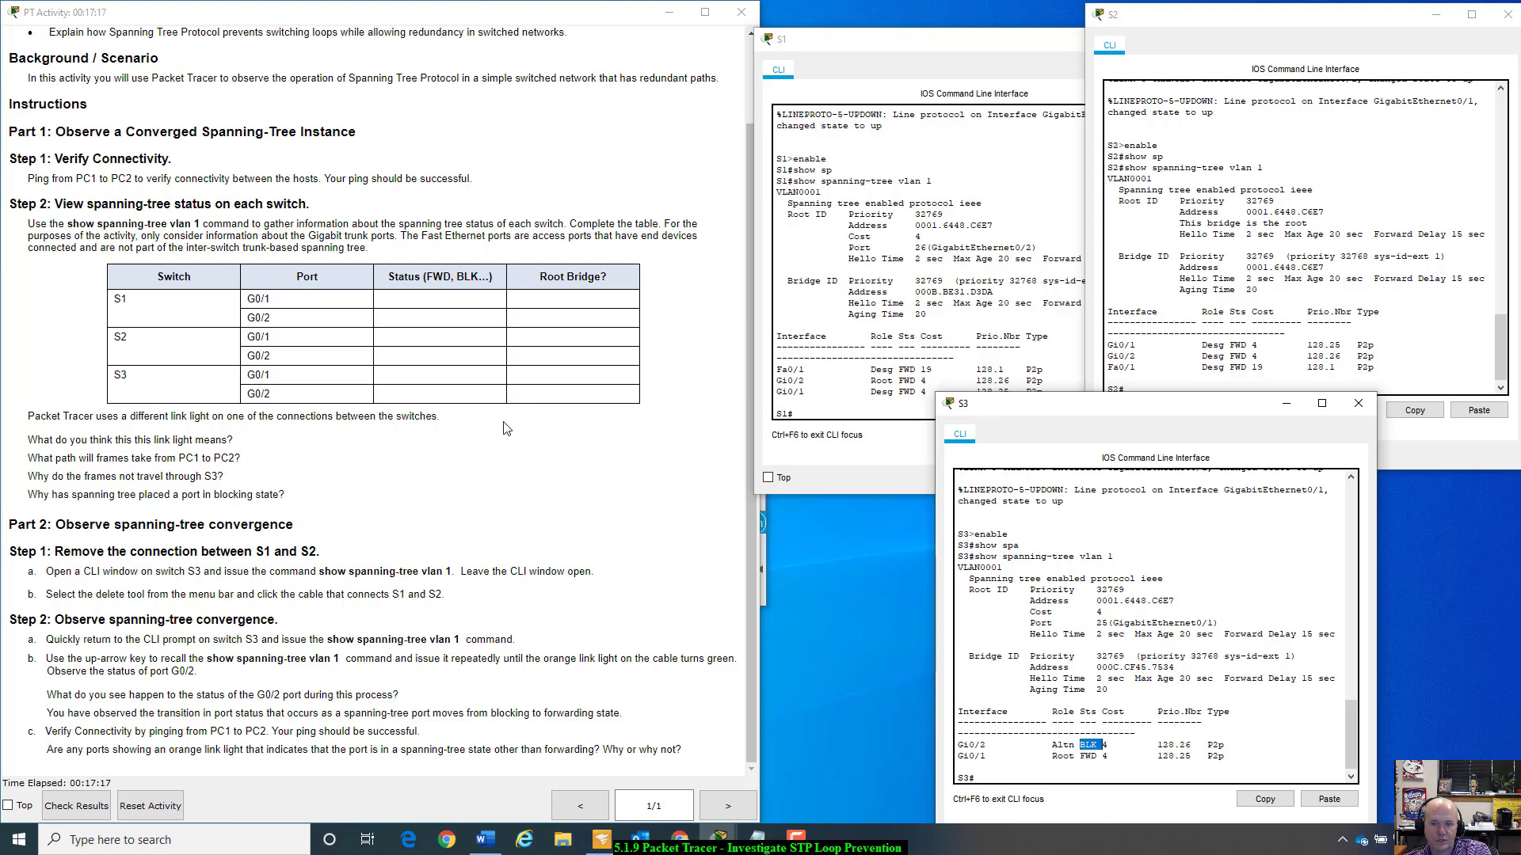
- Compare the link lights in the network topology with the link light and frame path questions in the activity instructions
click(762, 552)
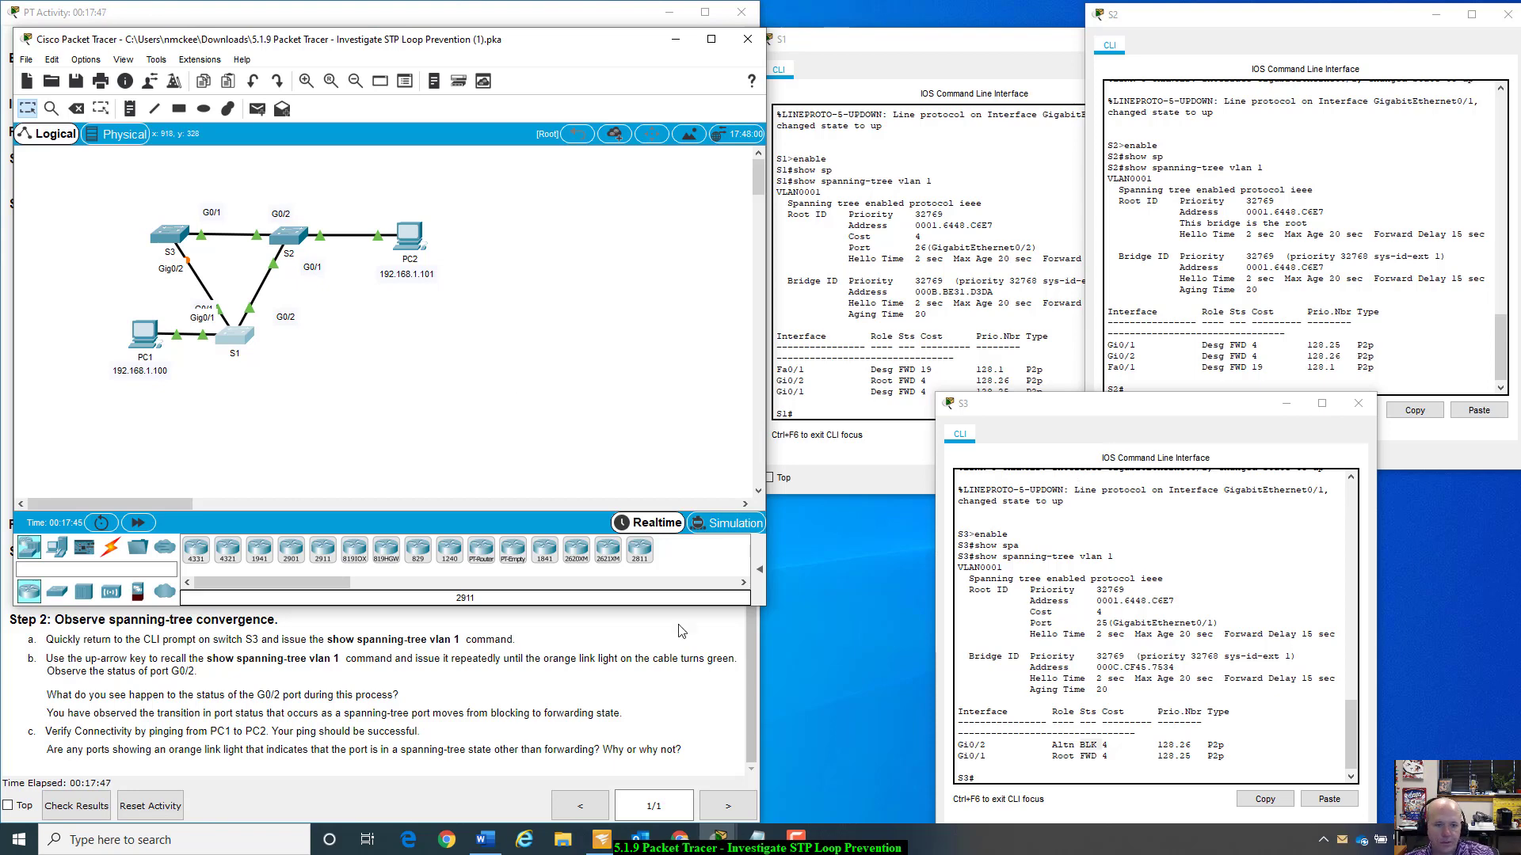
click(496, 694)
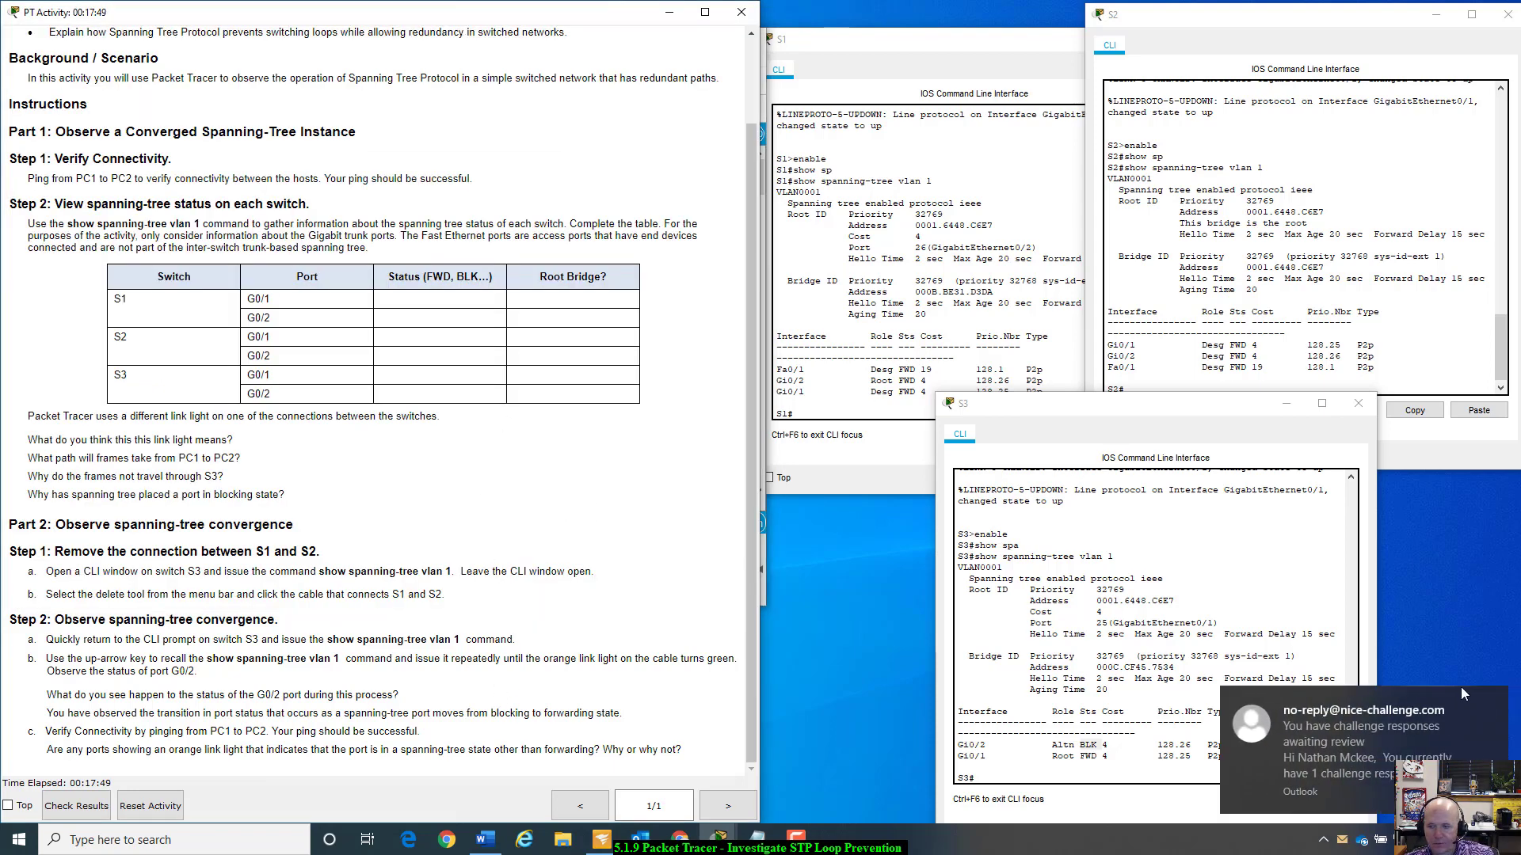
click(1496, 704)
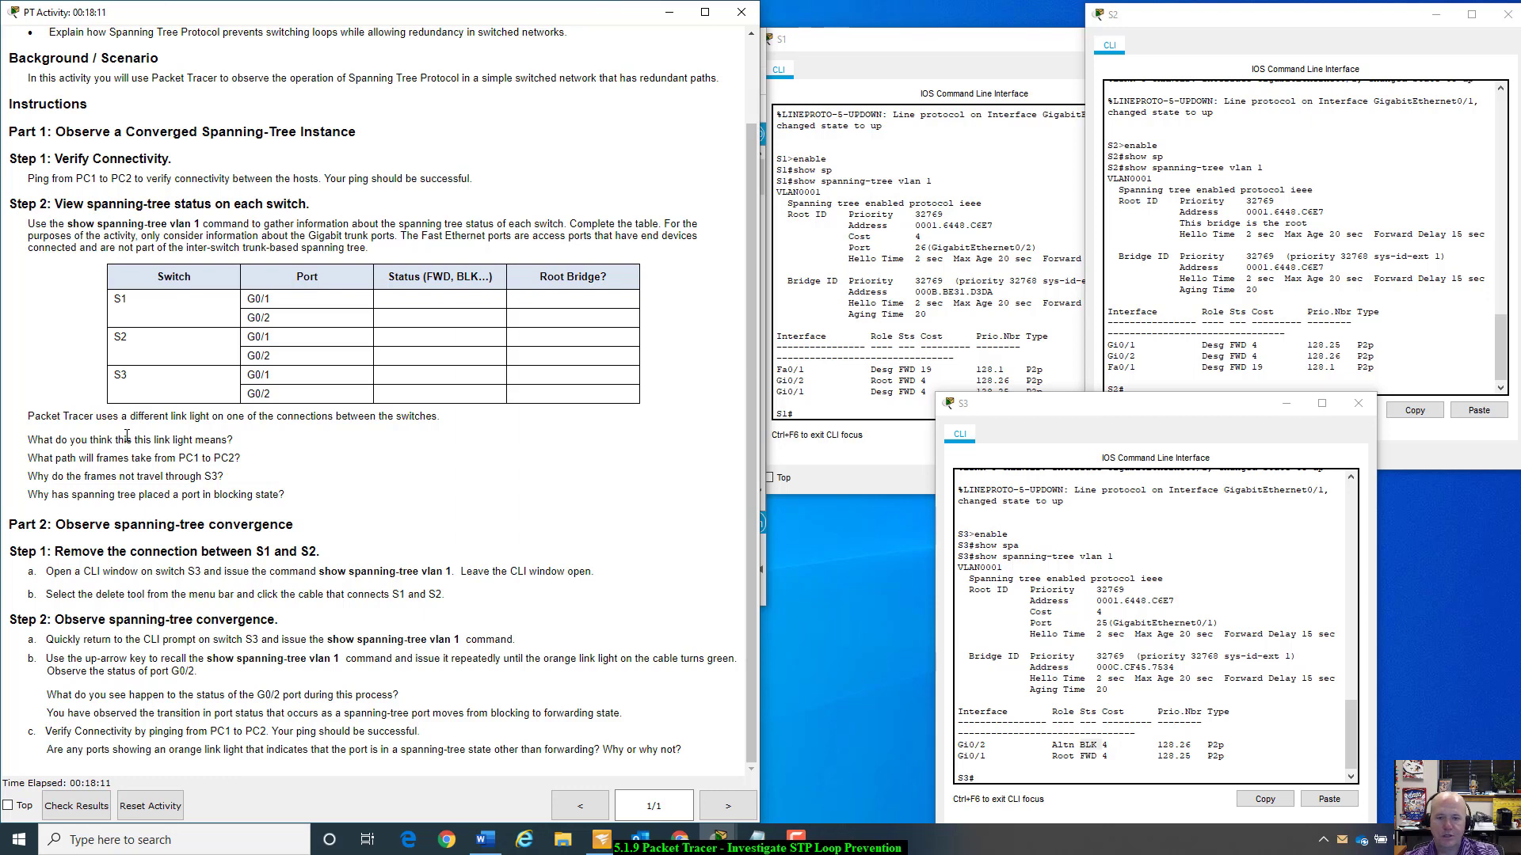
click(766, 463)
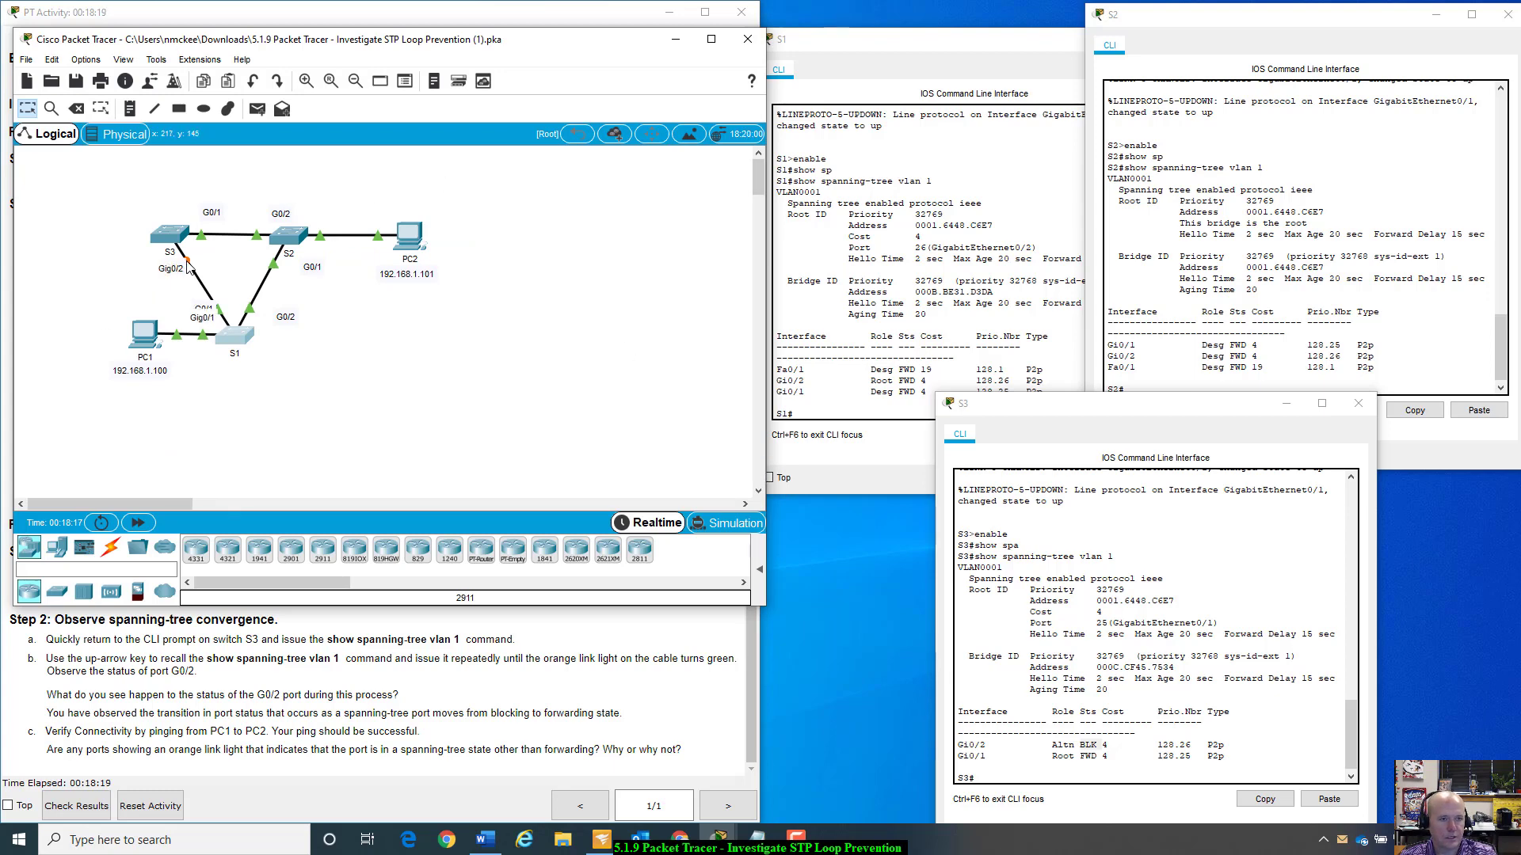
click(312, 727)
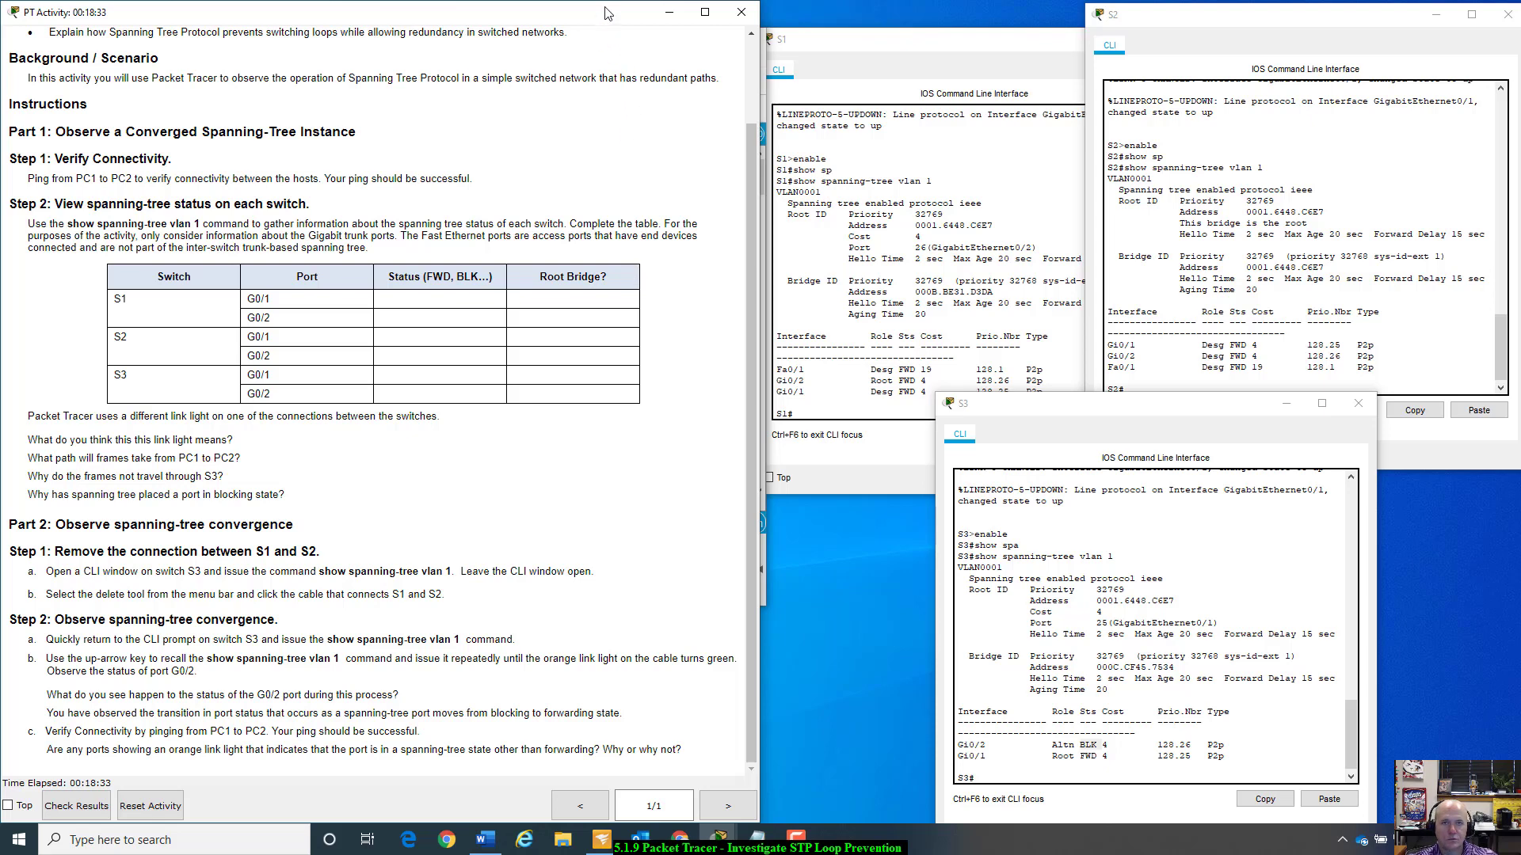
- Shift the activity instructions slightly aside and bring the network topology to the front with all devices in view
drag(608, 13, 597, 13)
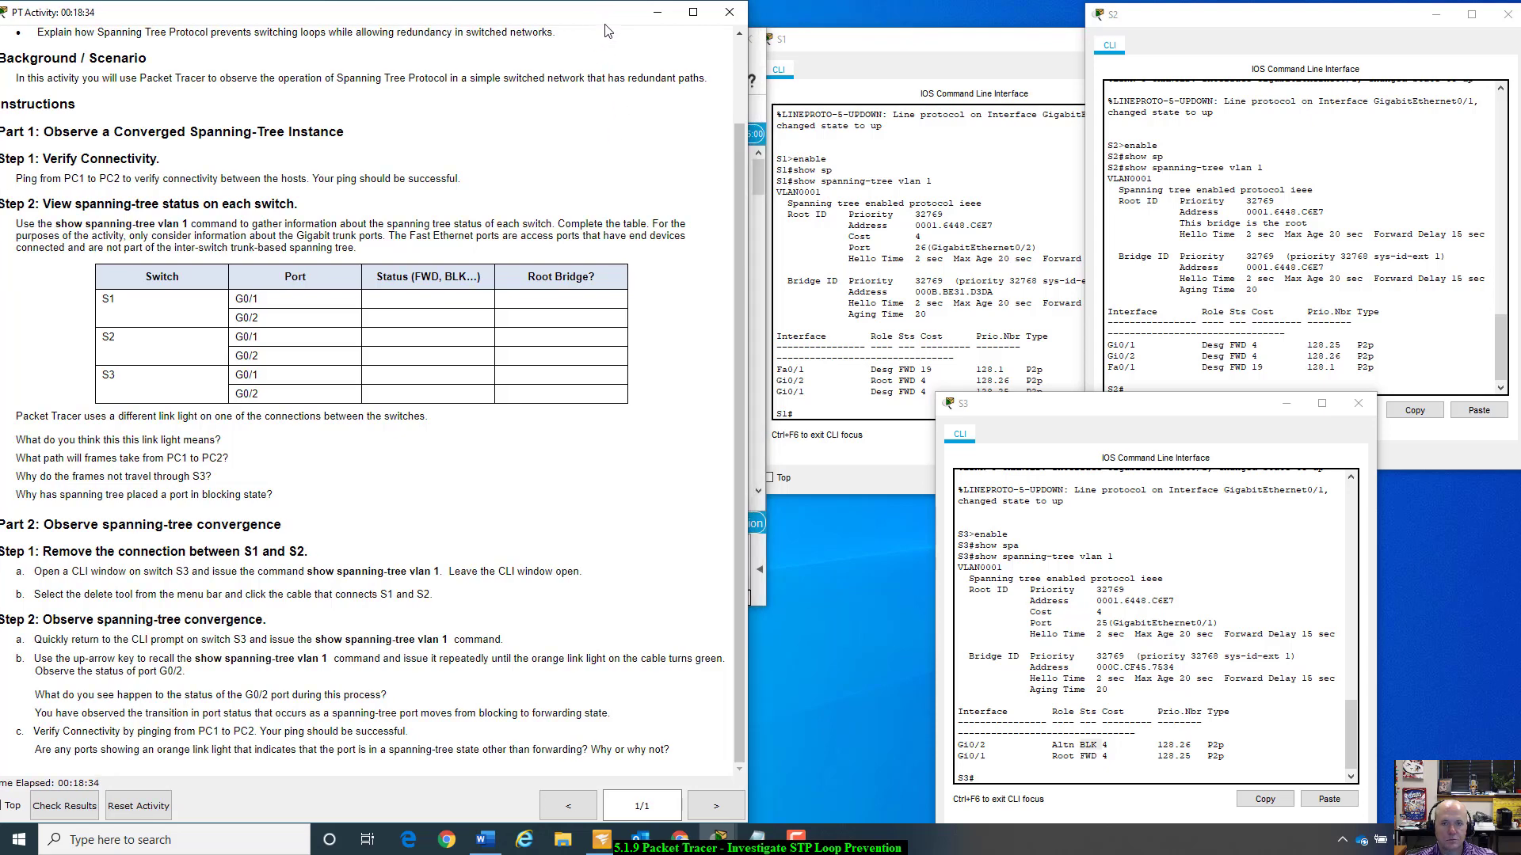
click(754, 377)
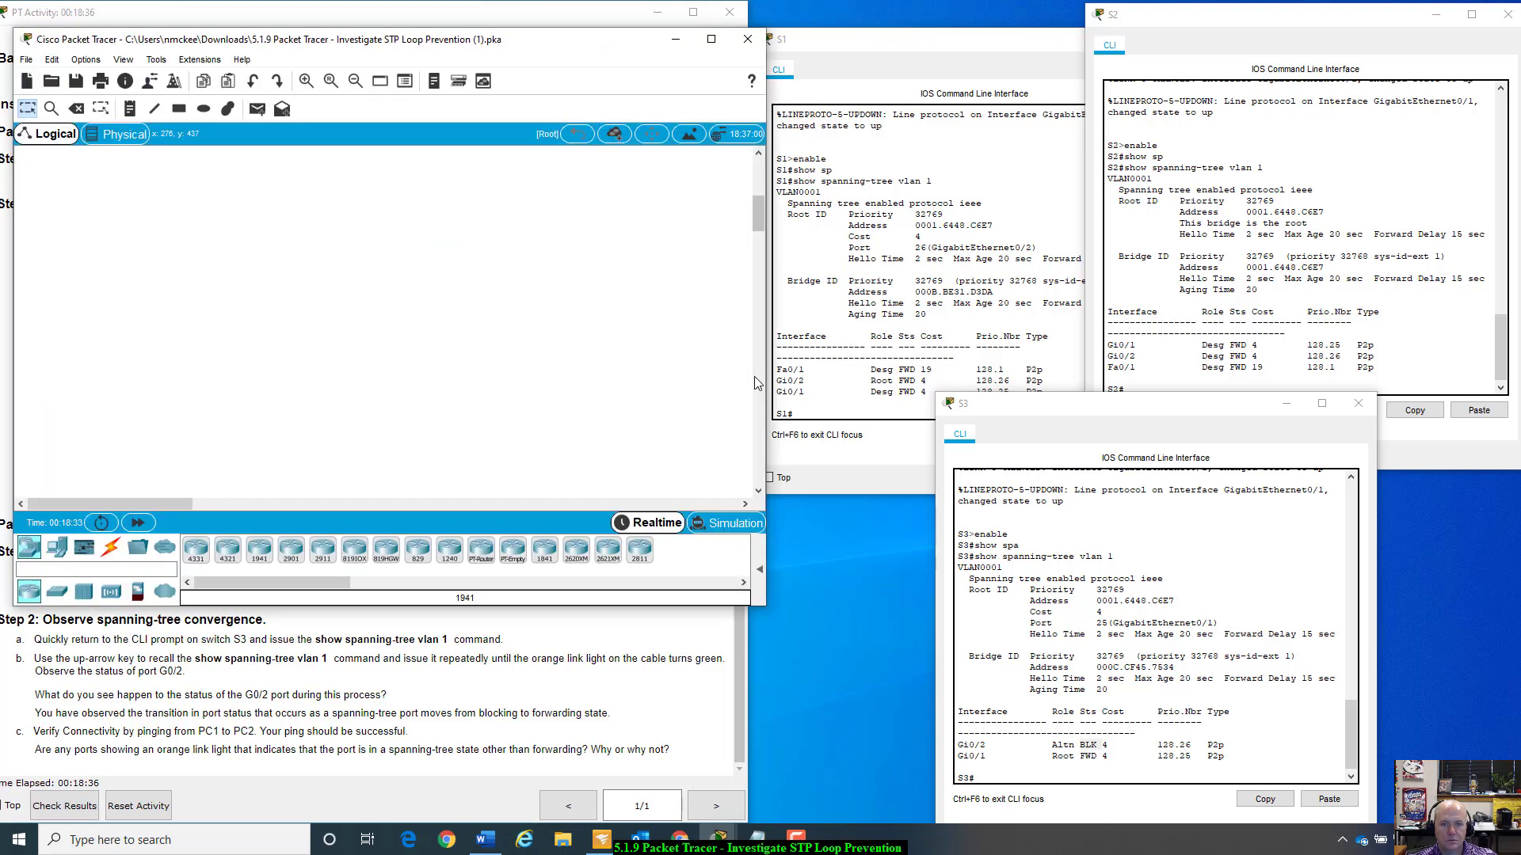
click(757, 171)
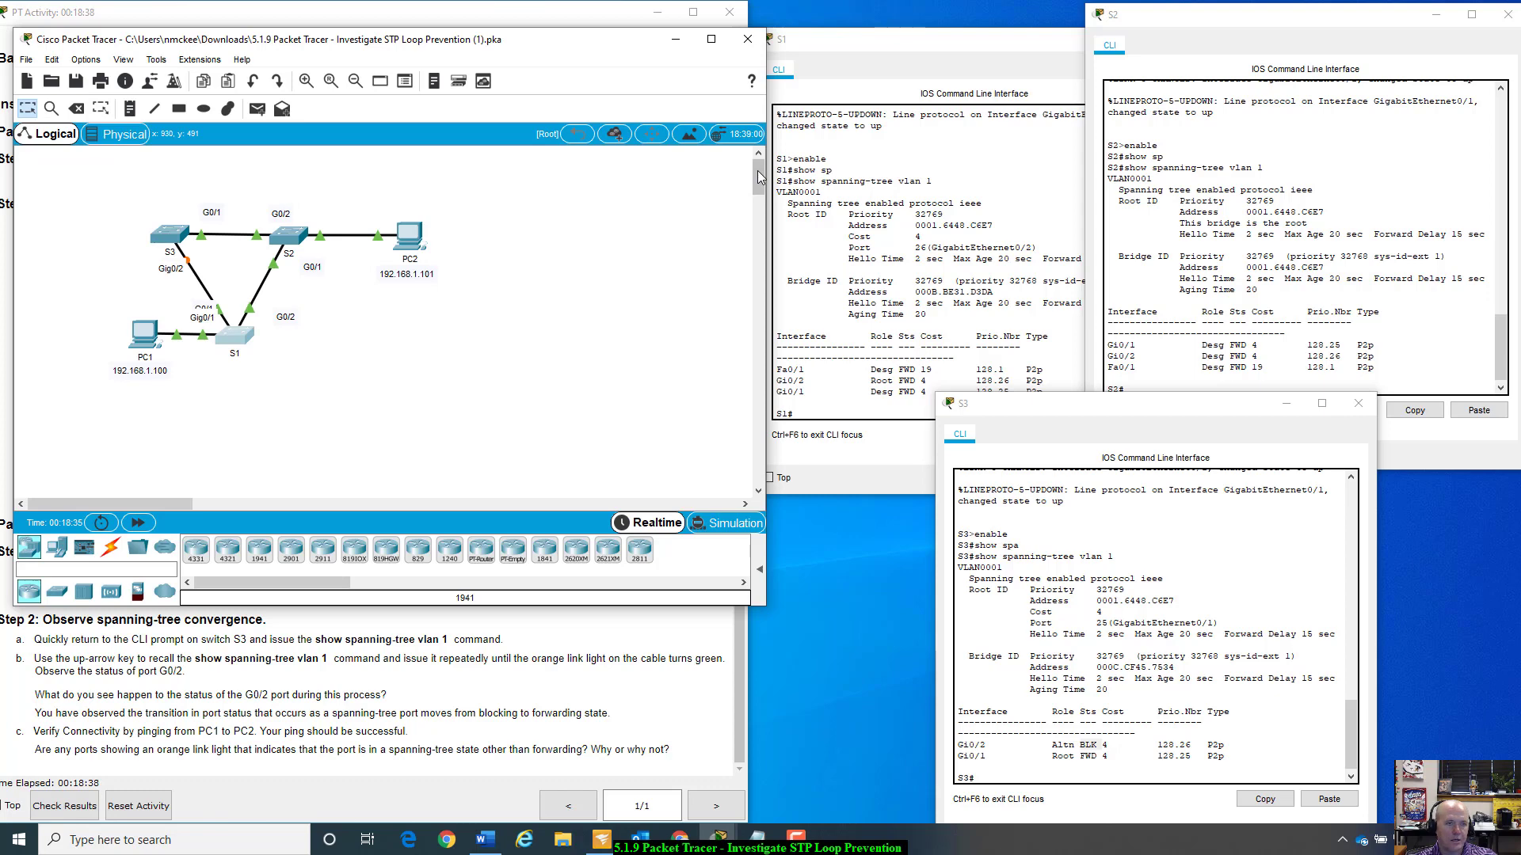
click(79, 111)
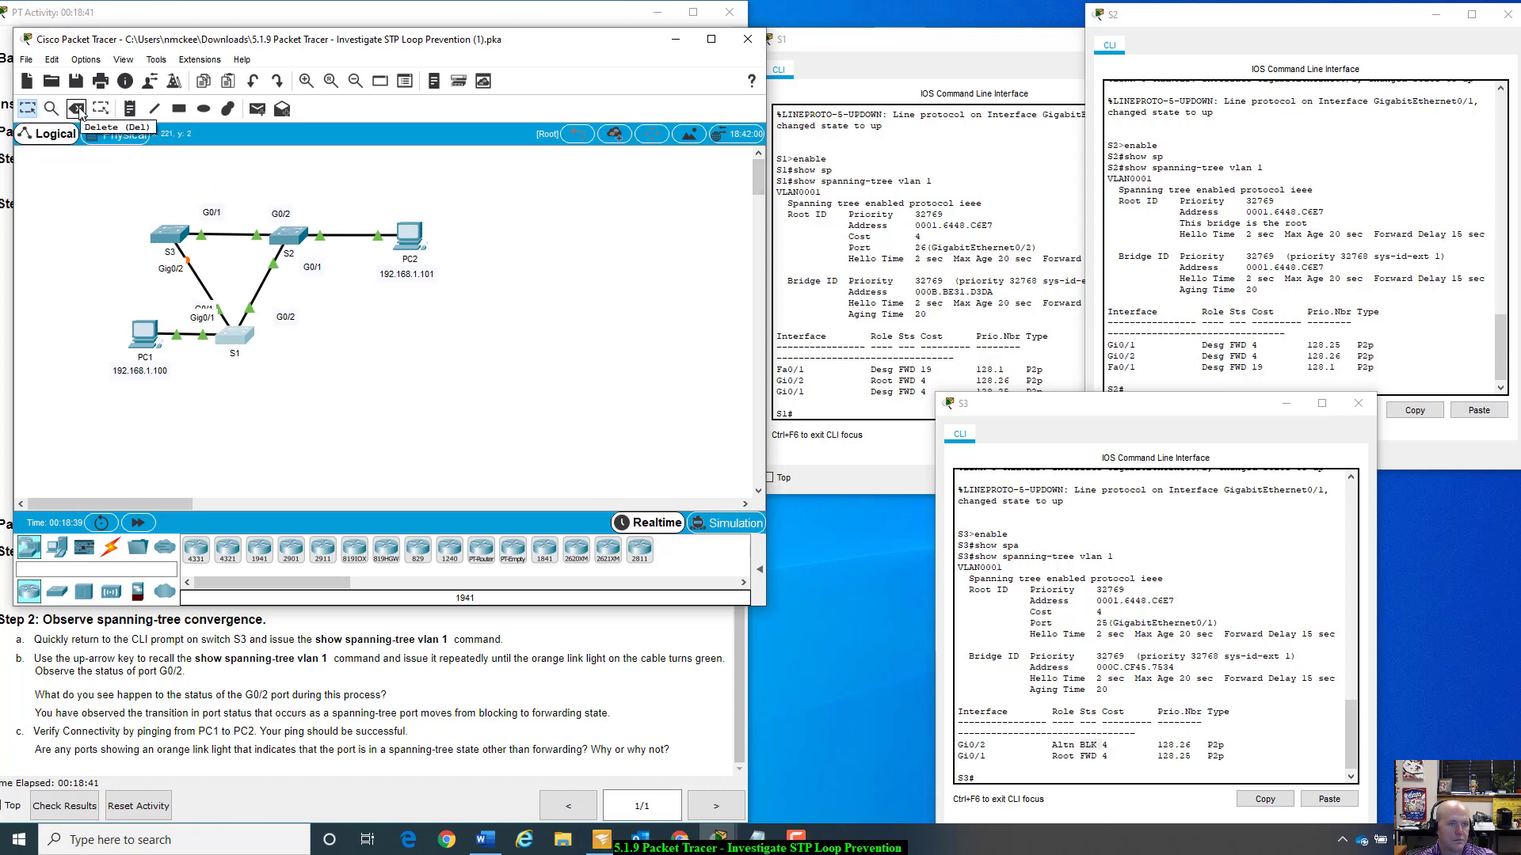
click(210, 297)
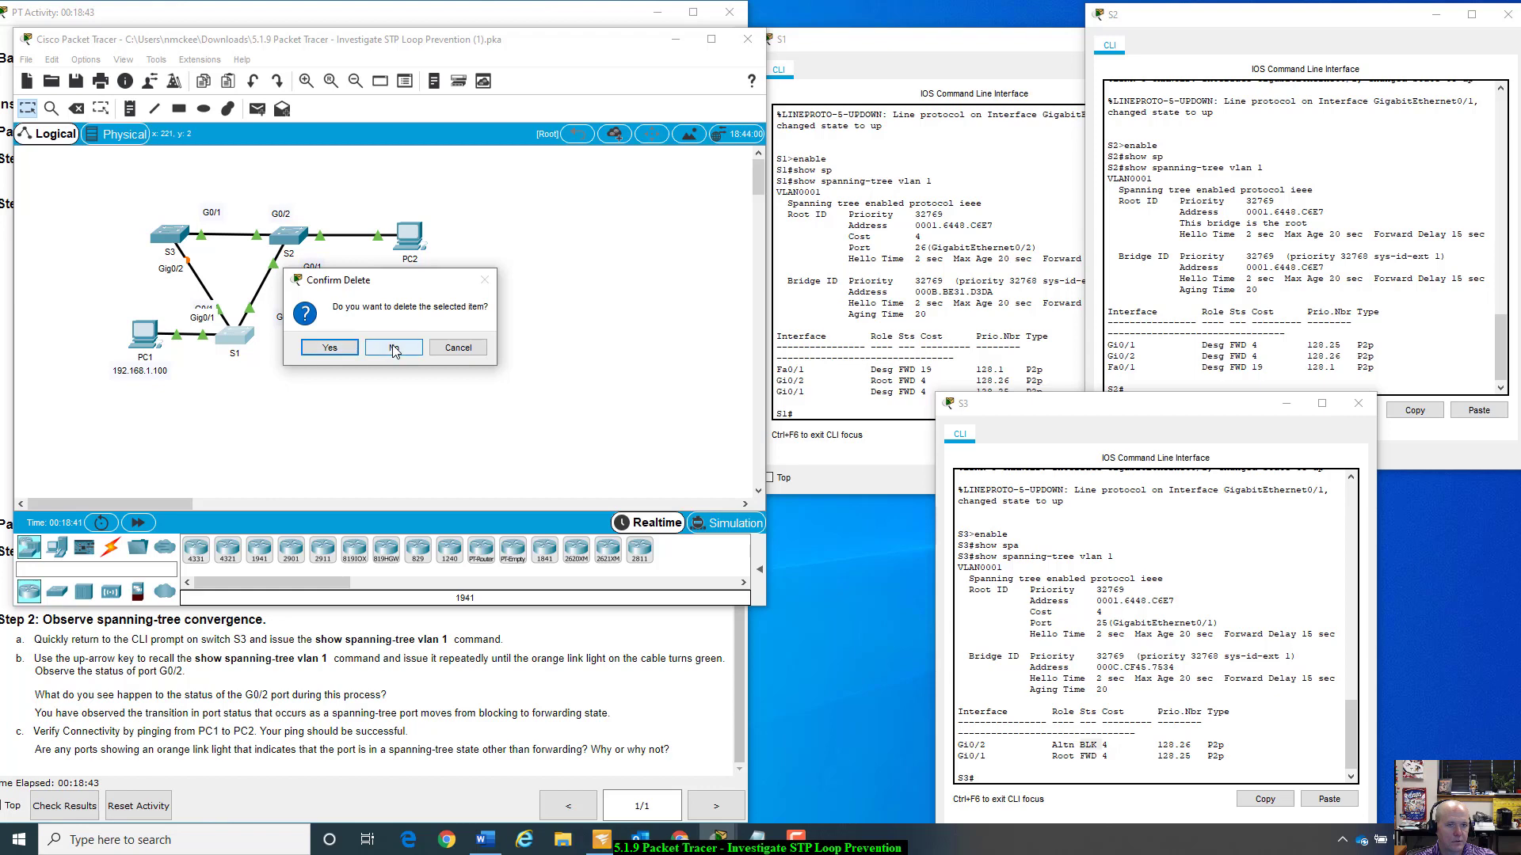
click(458, 347)
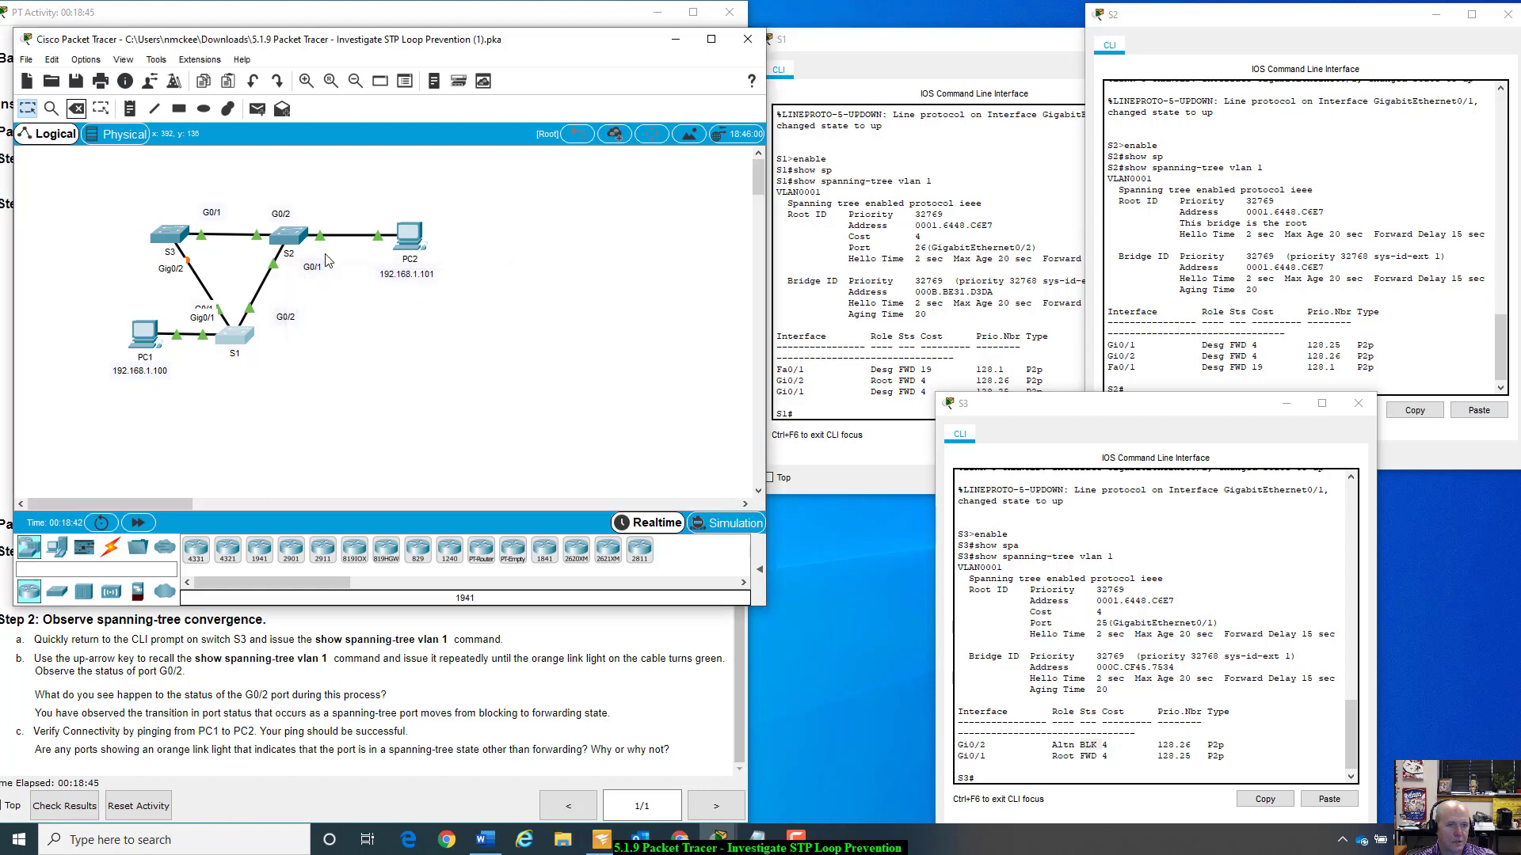
click(275, 273)
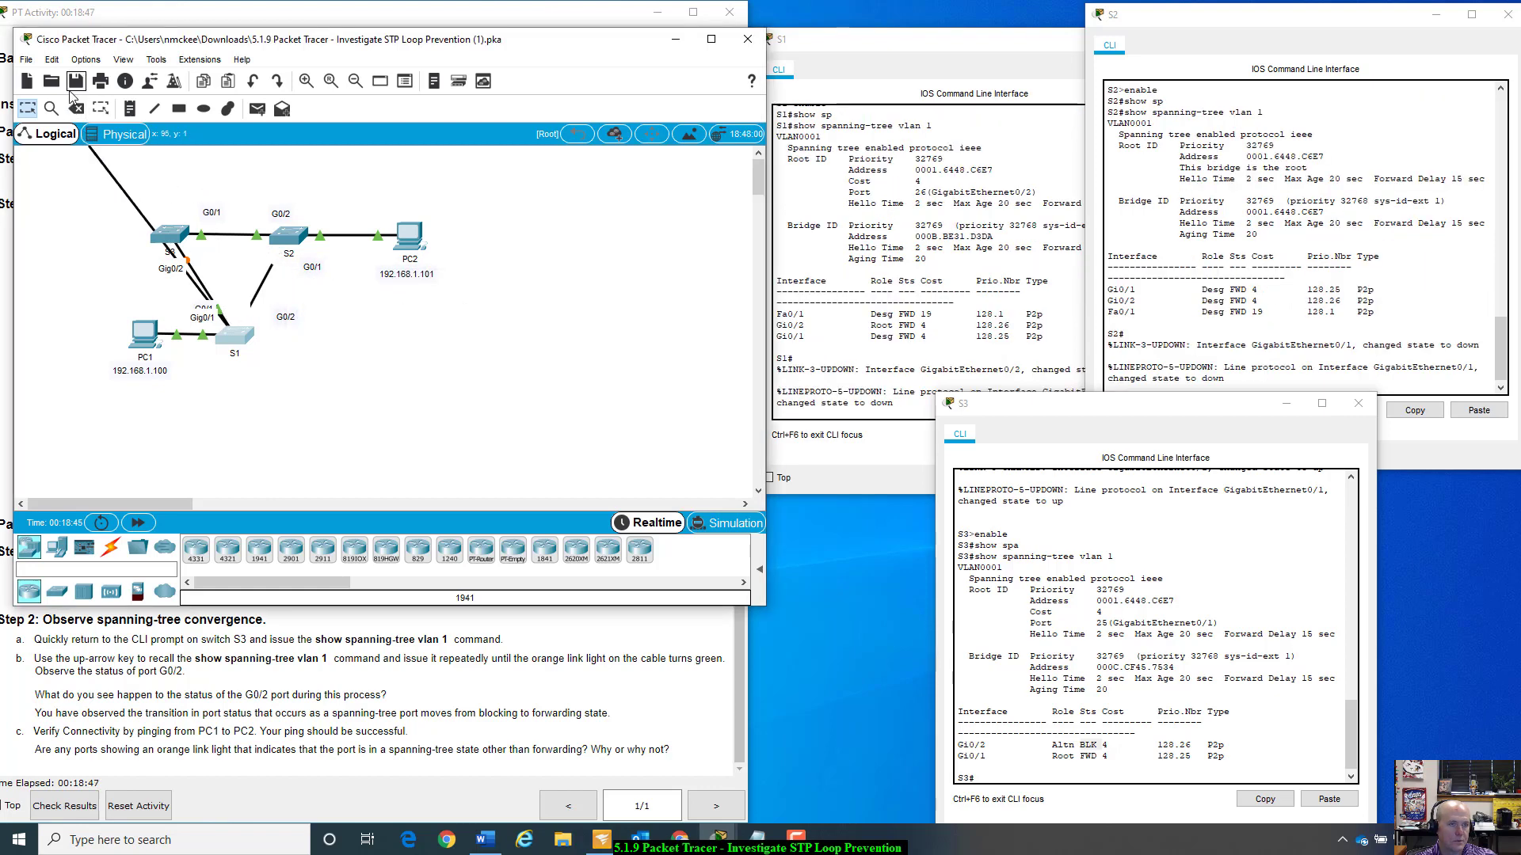
click(80, 113)
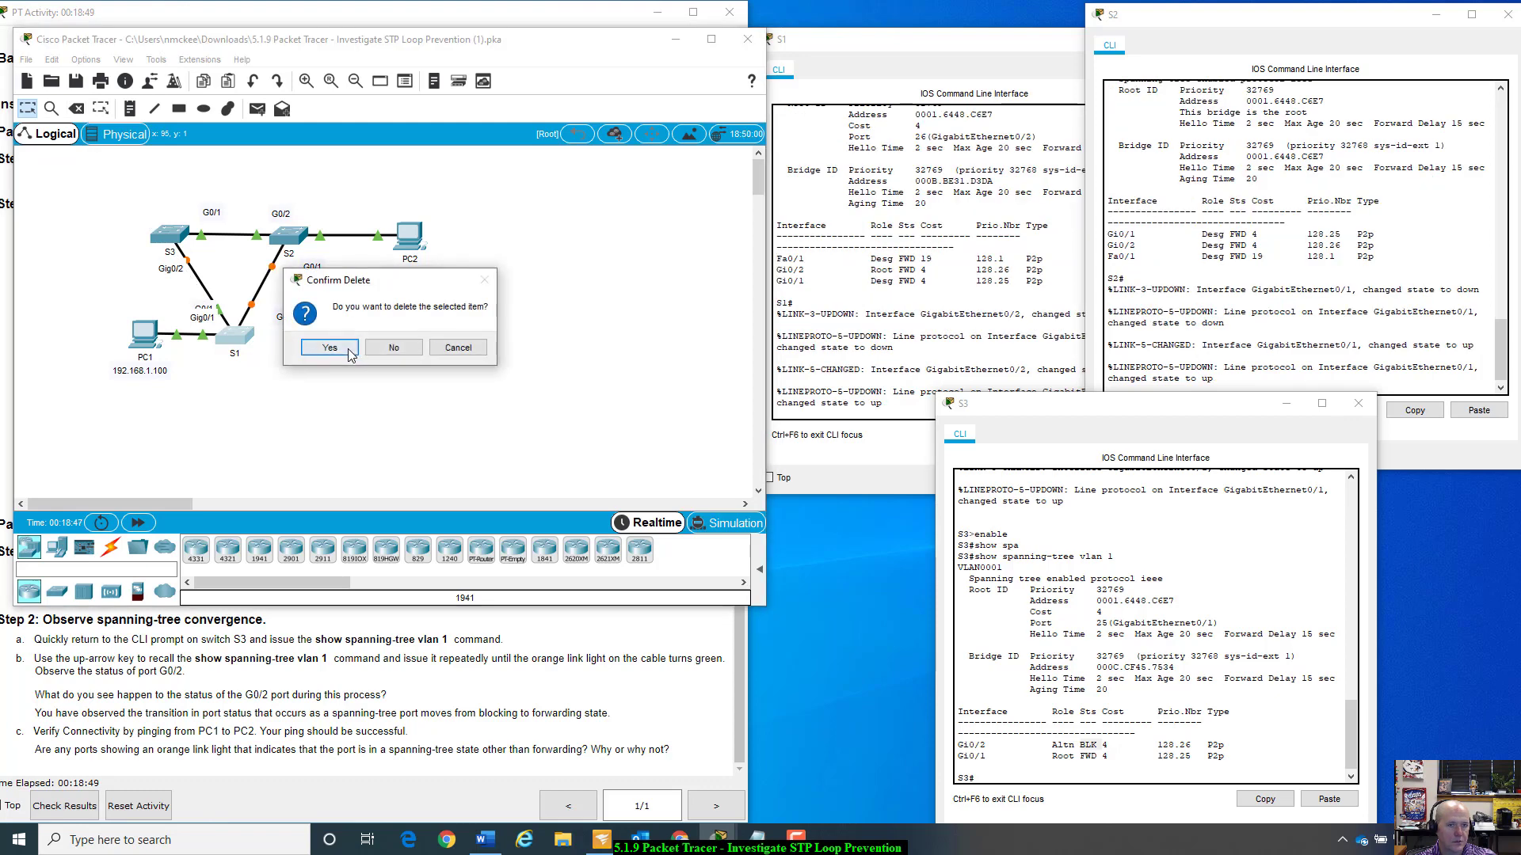
click(349, 354)
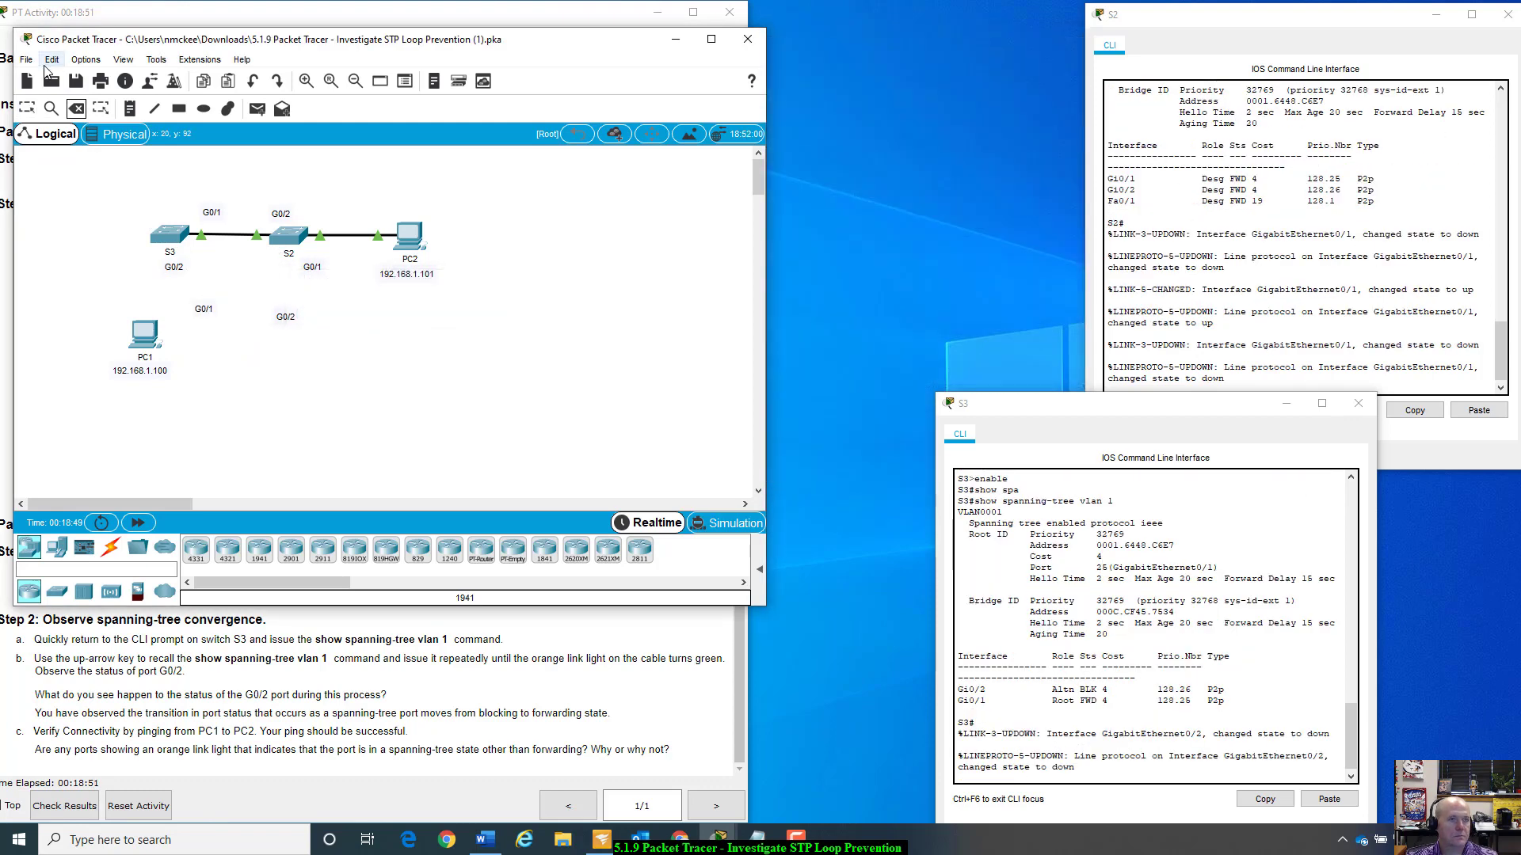
click(51, 60)
click(84, 114)
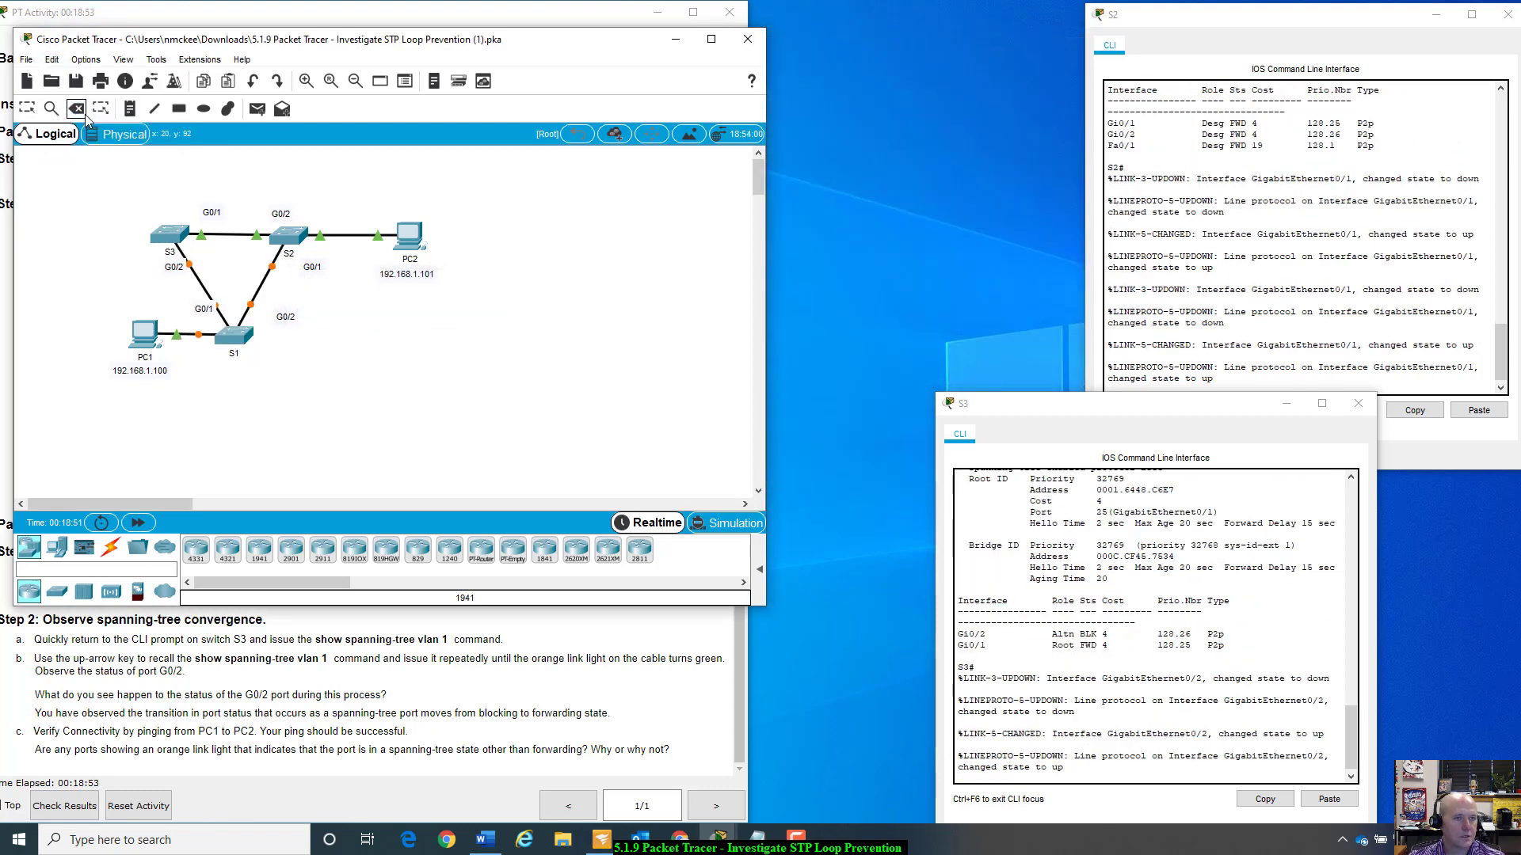
- Delete the cable that connects S1 and S2, and leave the Delete tool
click(265, 281)
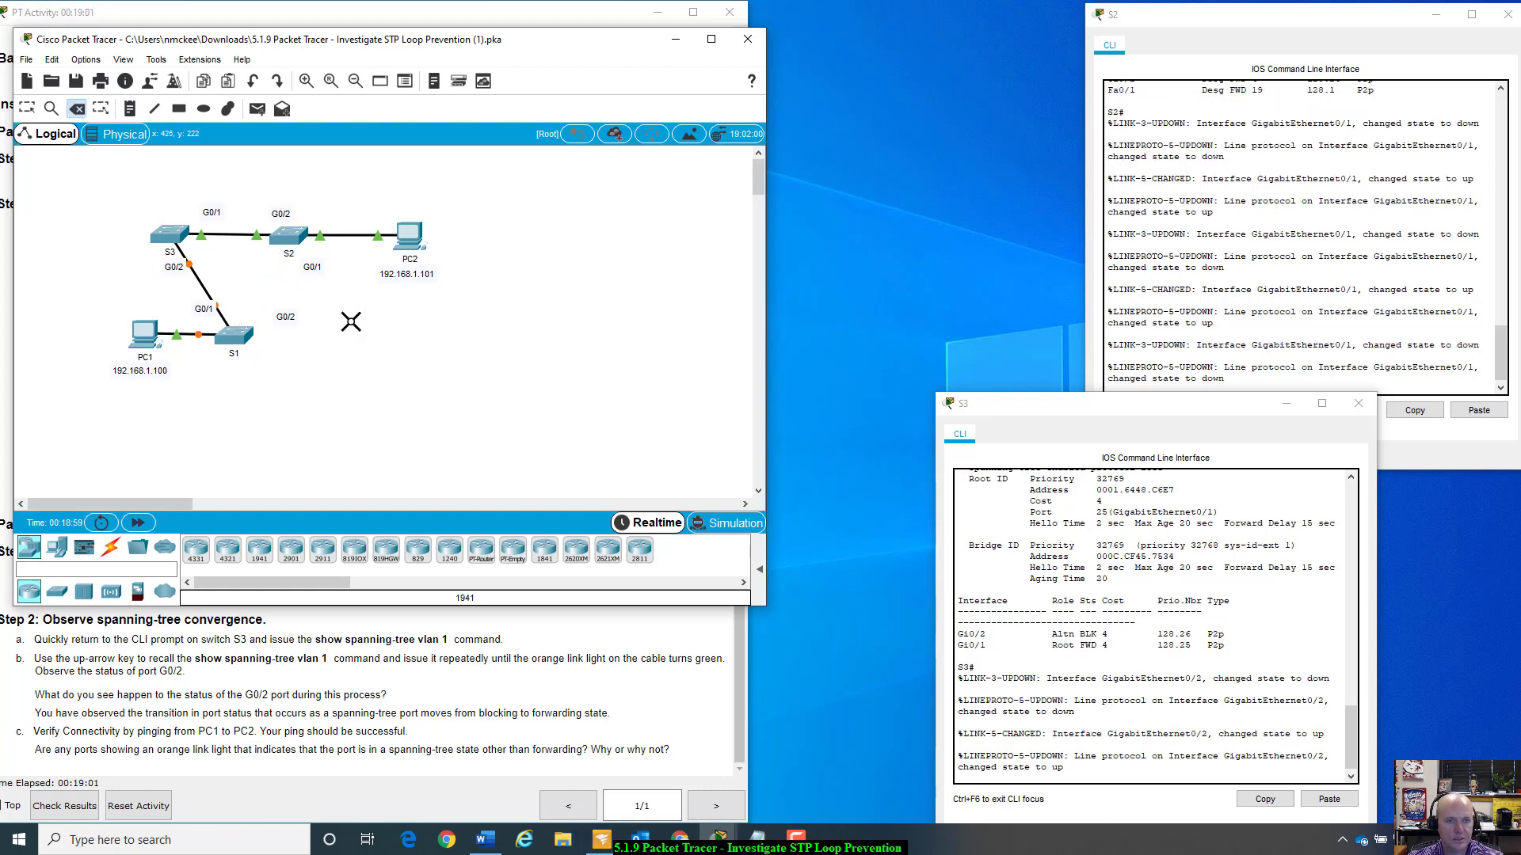
key(Escape)
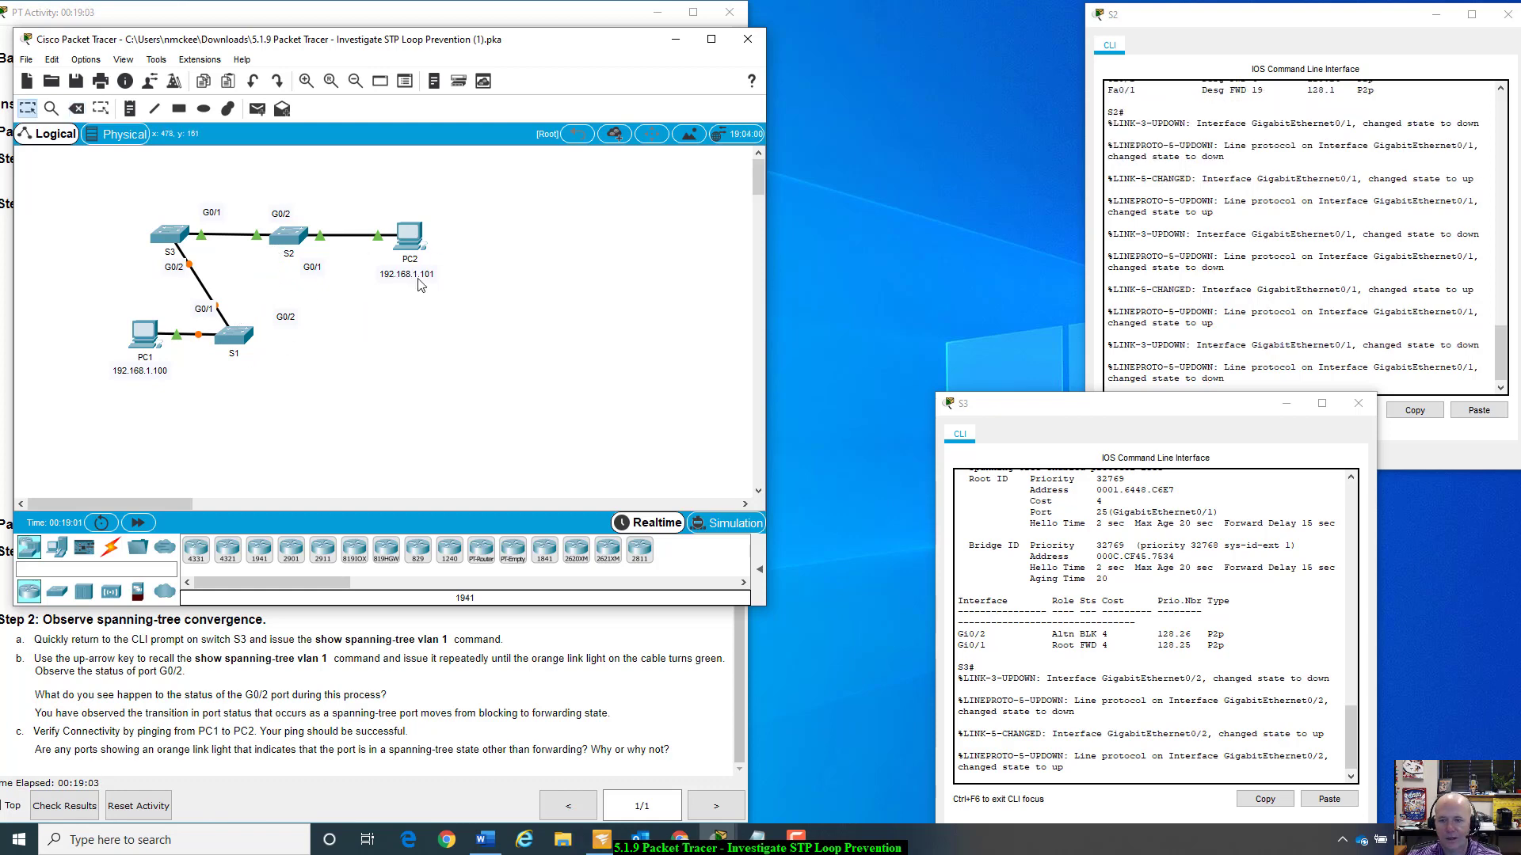
- Reposition the S3 and S2 consoles beside the topology and examine the latest GigabitEthernet0/1 line protocol message on S2
drag(1201, 404, 1073, 359)
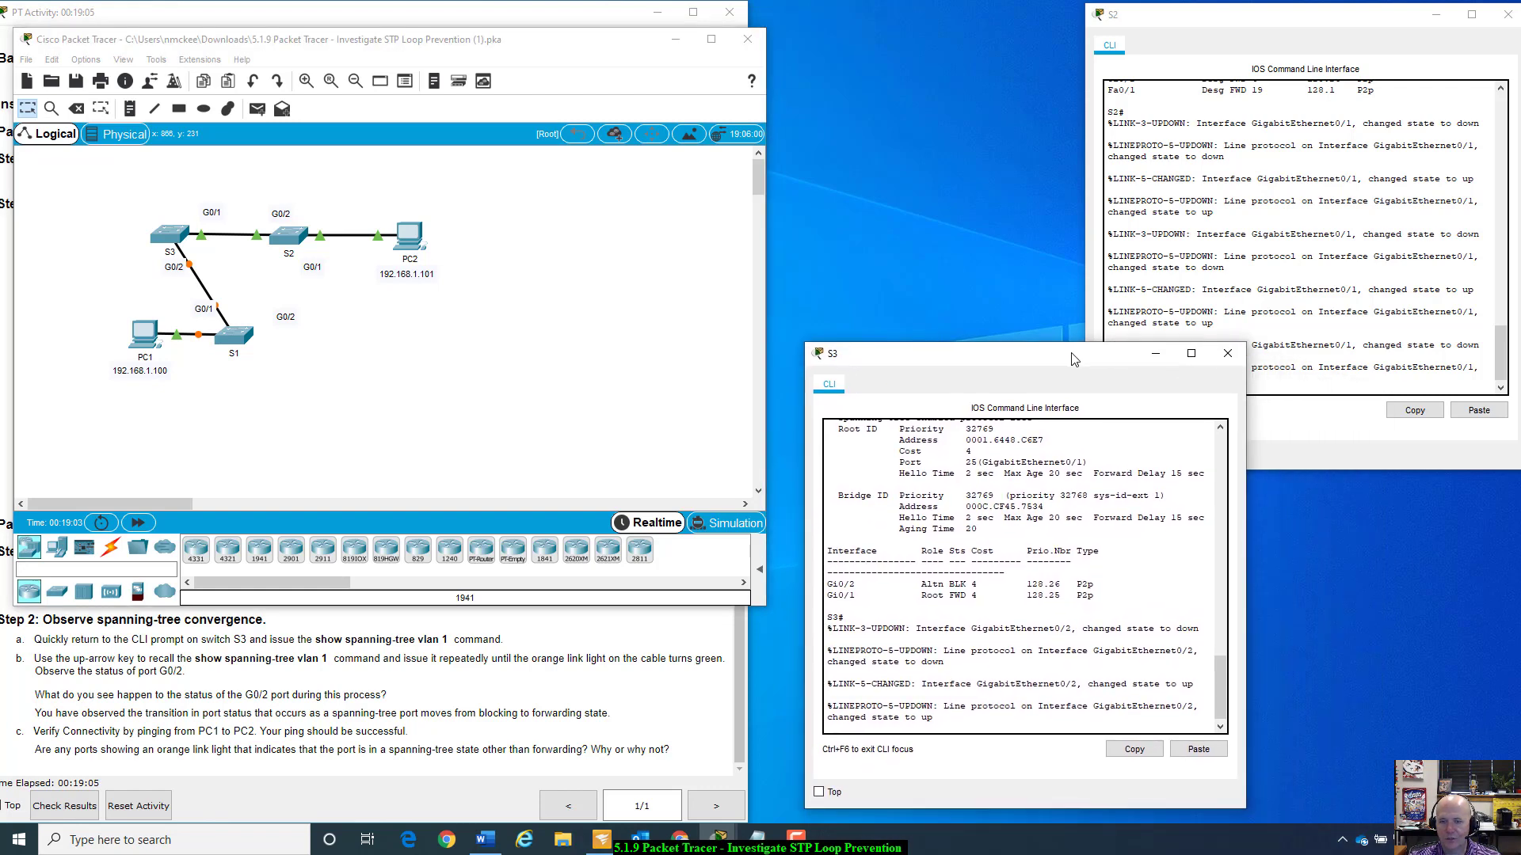
drag(1274, 30, 1267, 43)
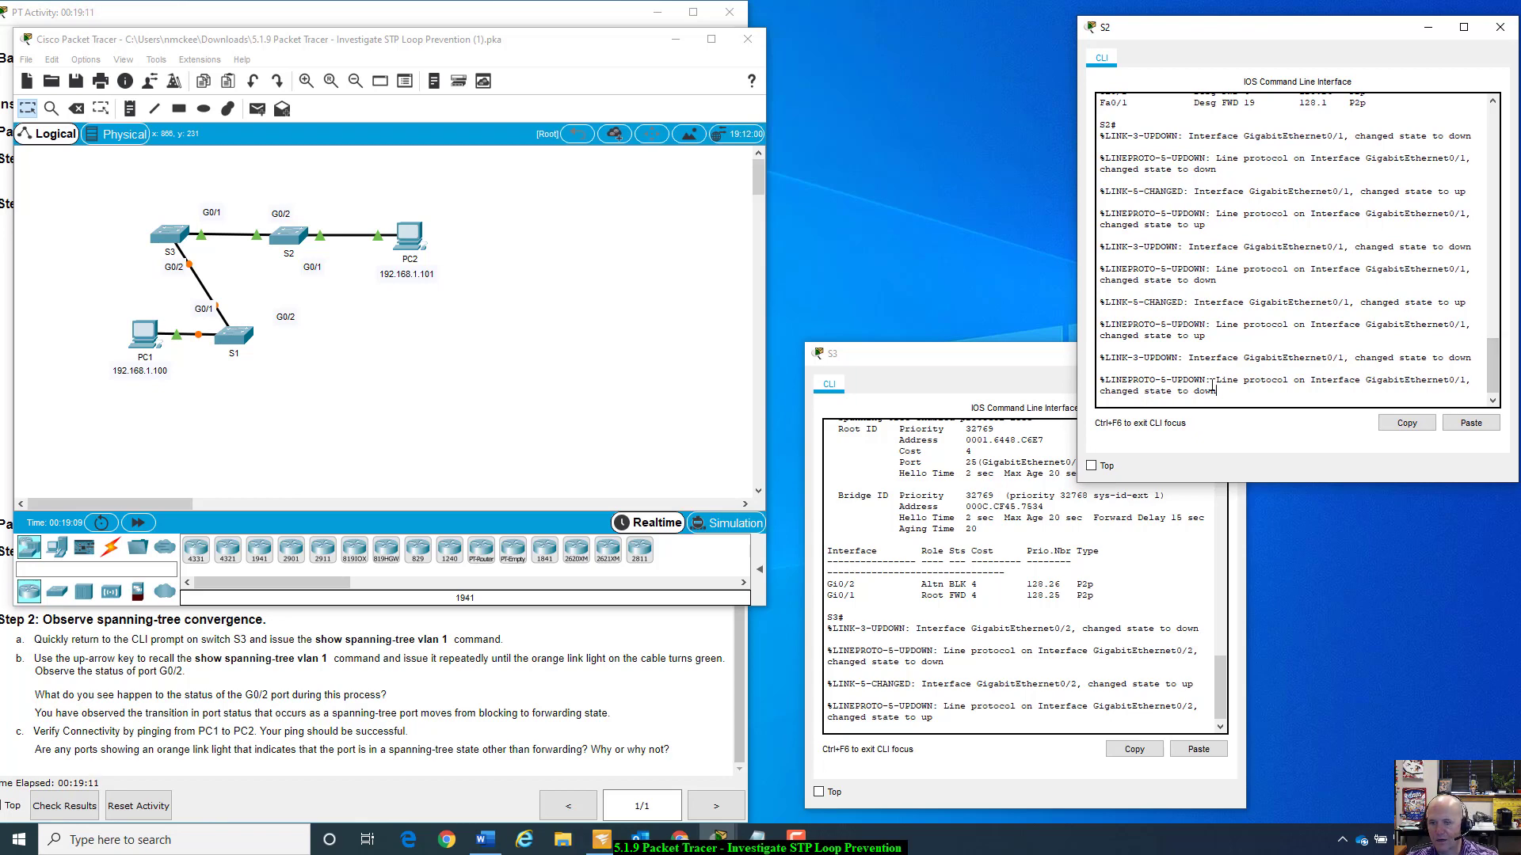
drag(1385, 370, 1476, 380)
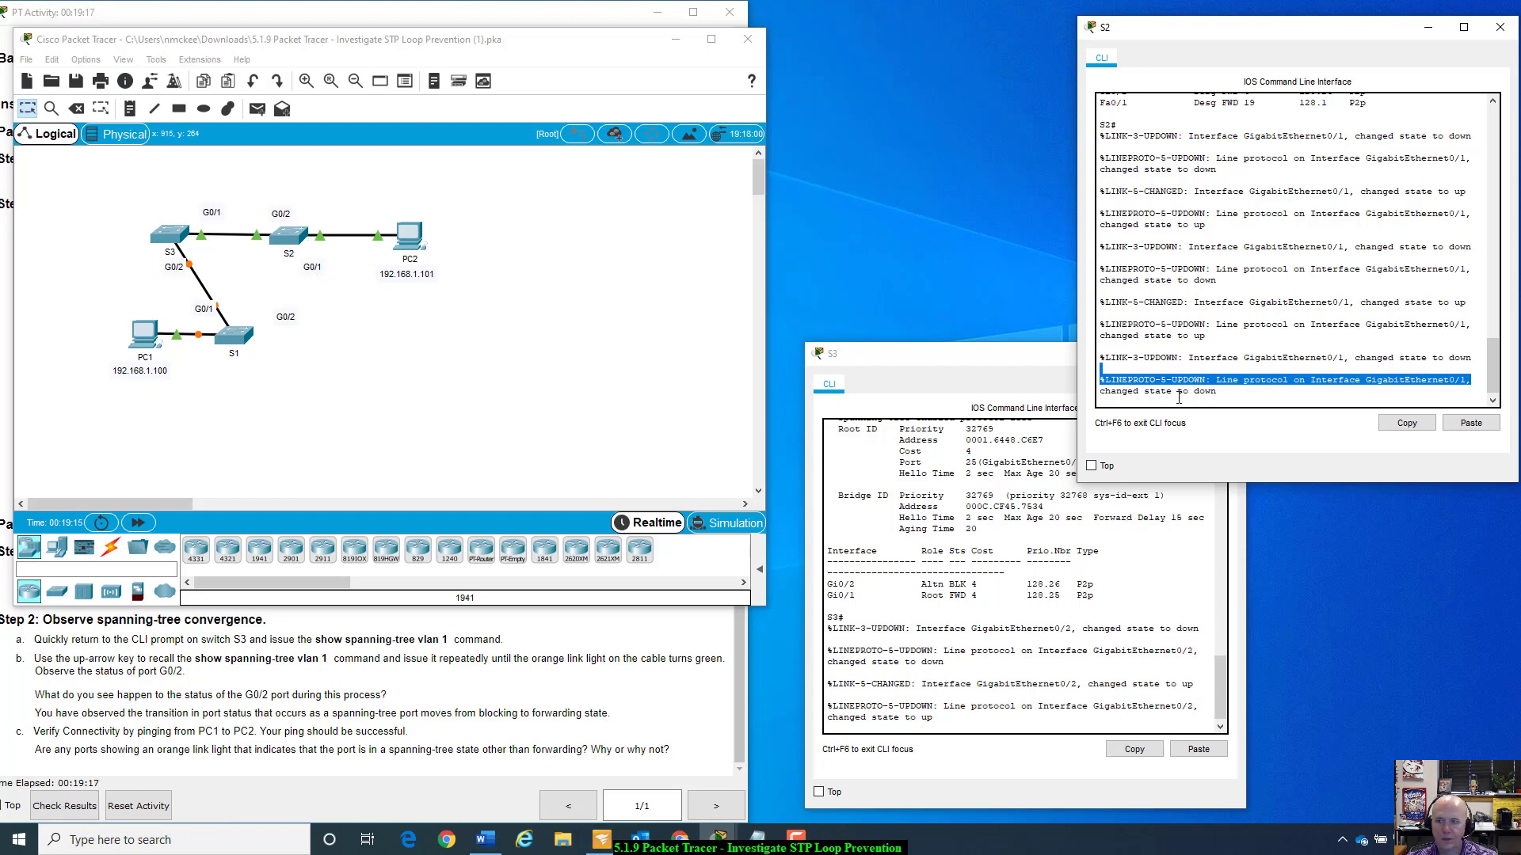
- Reposition S3's console, reopen S1's CLI from the topology, and place its window clear of the network diagram
click(994, 717)
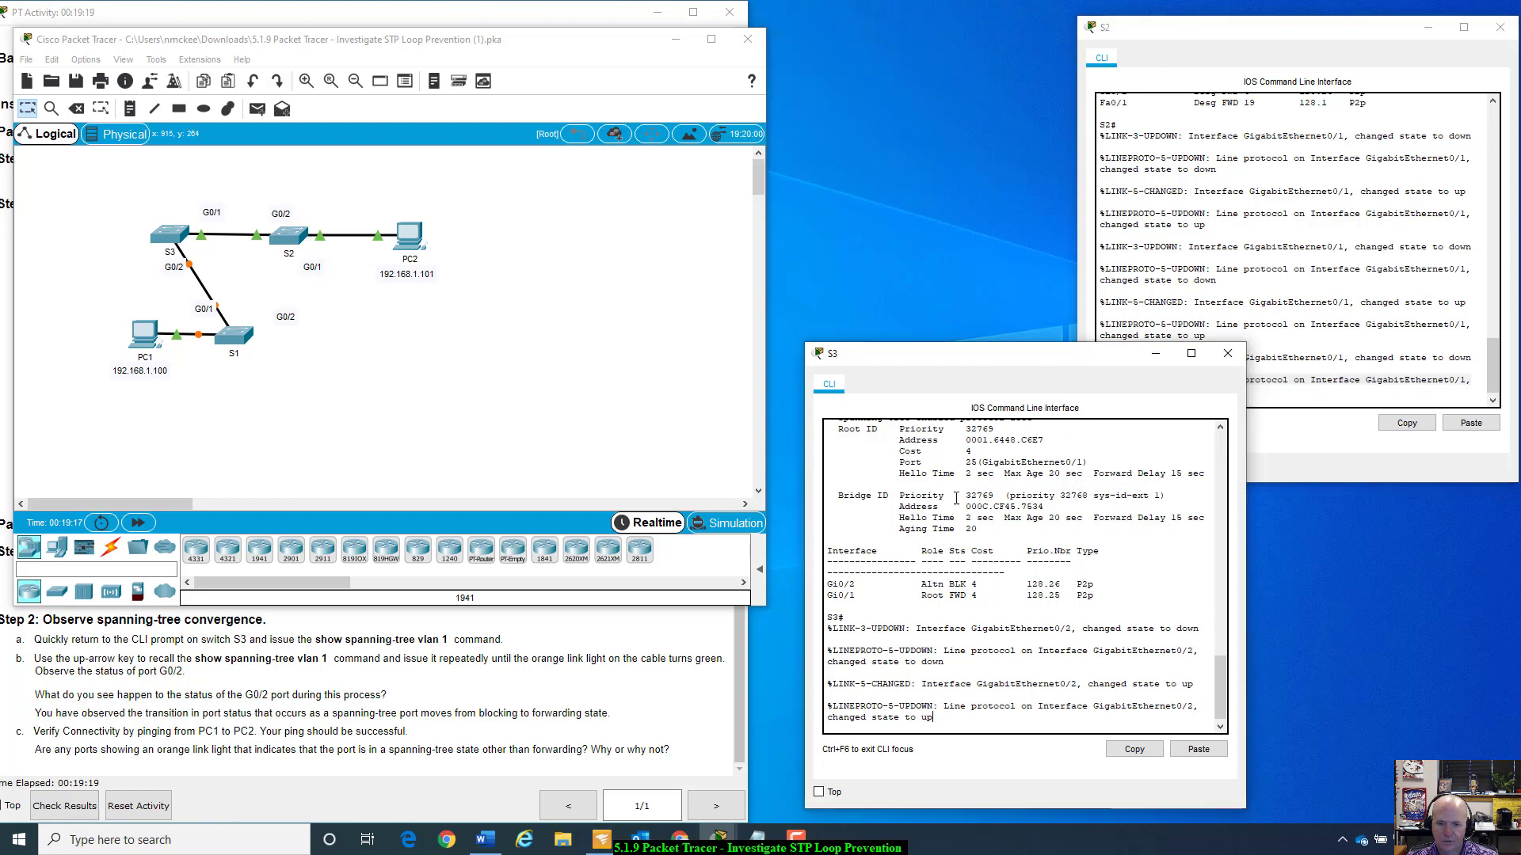
drag(973, 360, 993, 298)
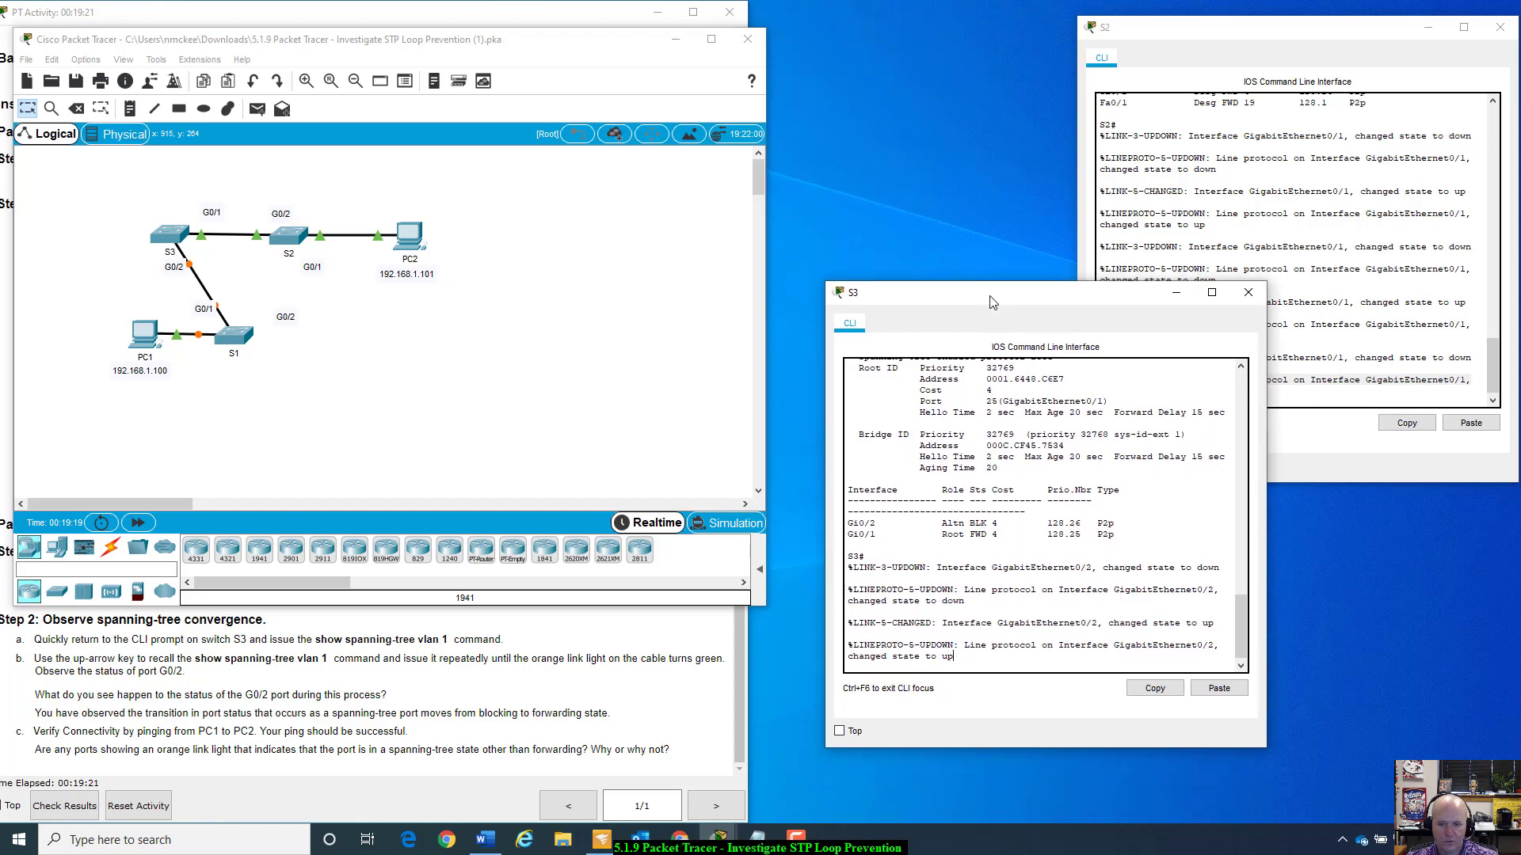
click(238, 337)
drag(802, 187, 1042, 48)
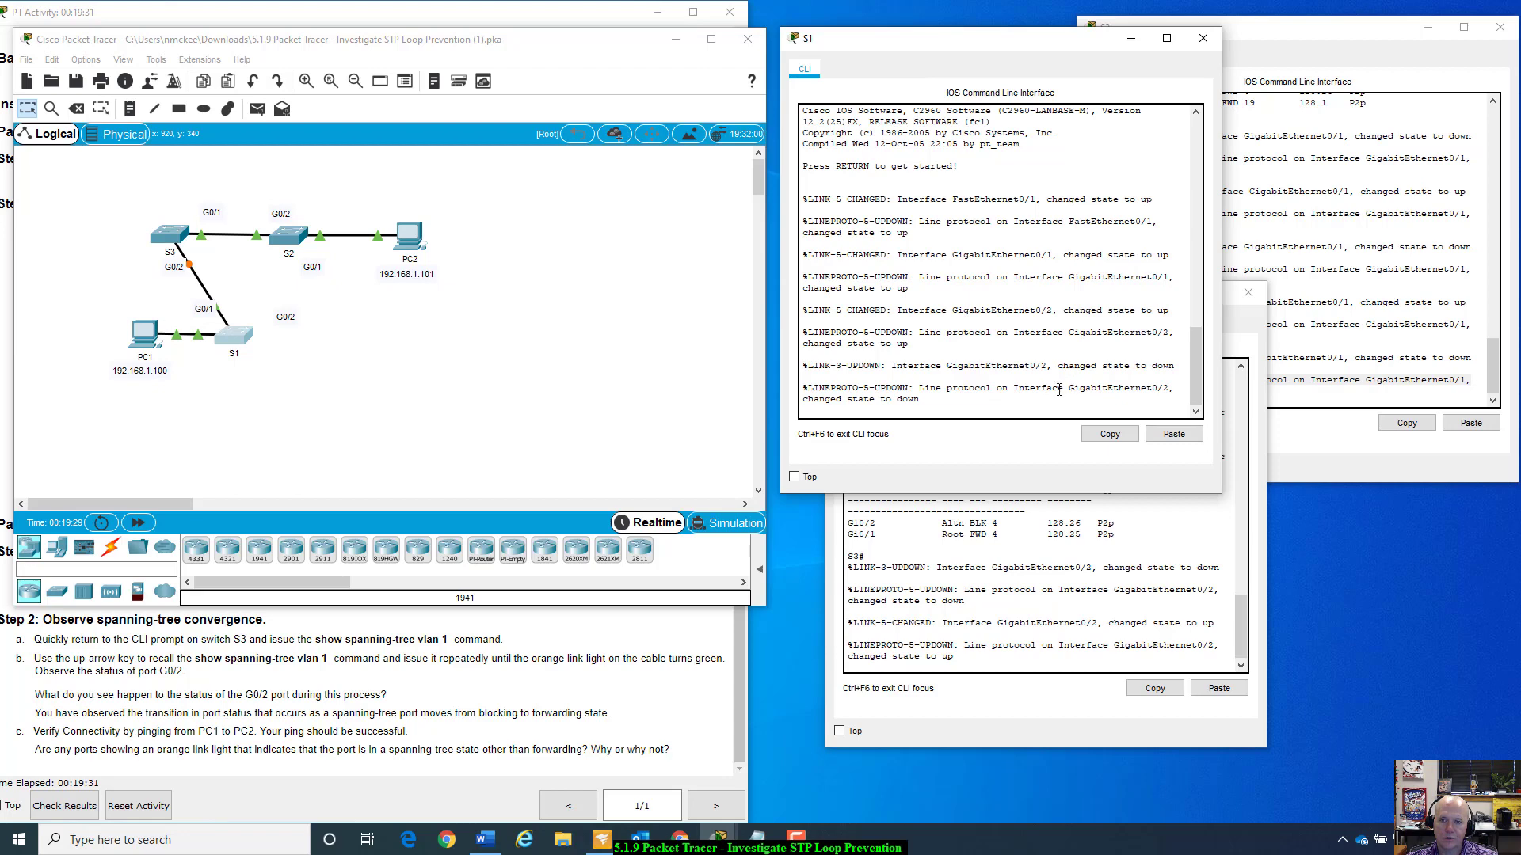
- Examine the latest GigabitEthernet0/2 line protocol message on S1, and bring the S1, S2 and S3 consoles back to their command prompts
drag(920, 390, 953, 403)
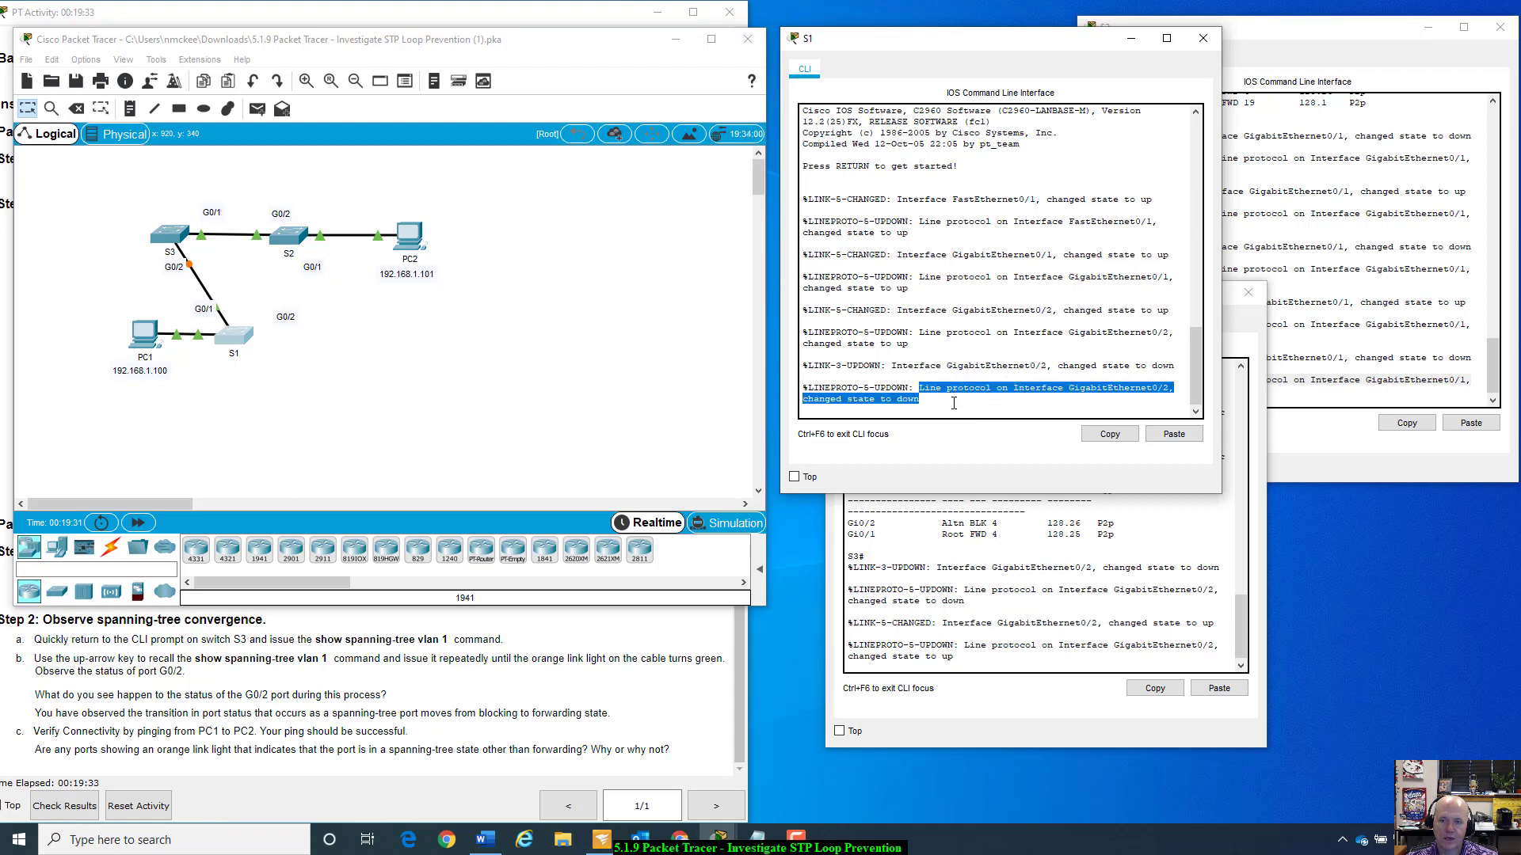
click(954, 404)
key(Return)
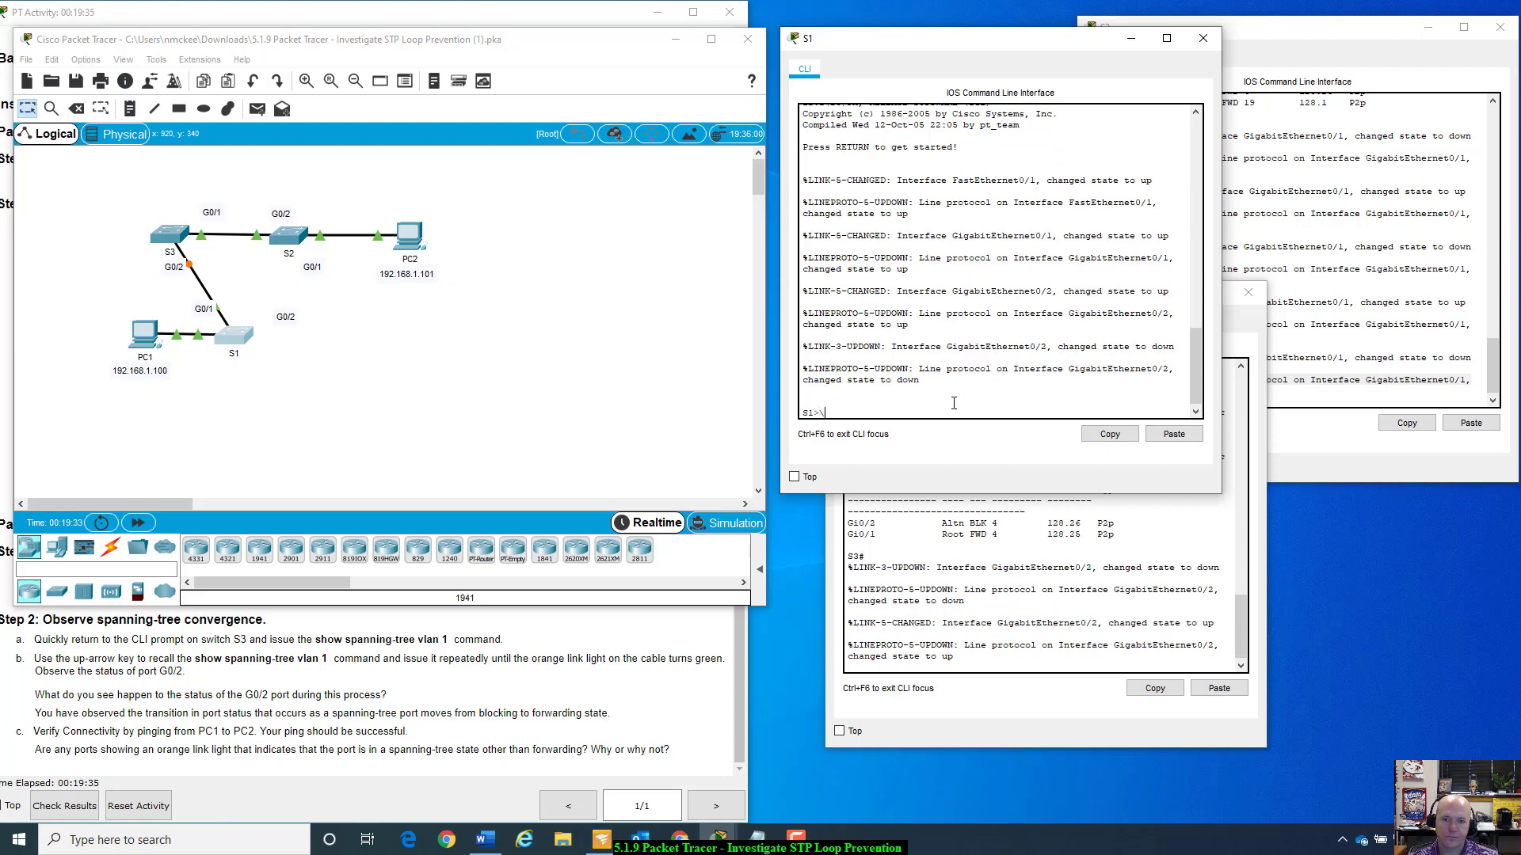
click(1383, 402)
key(Return)
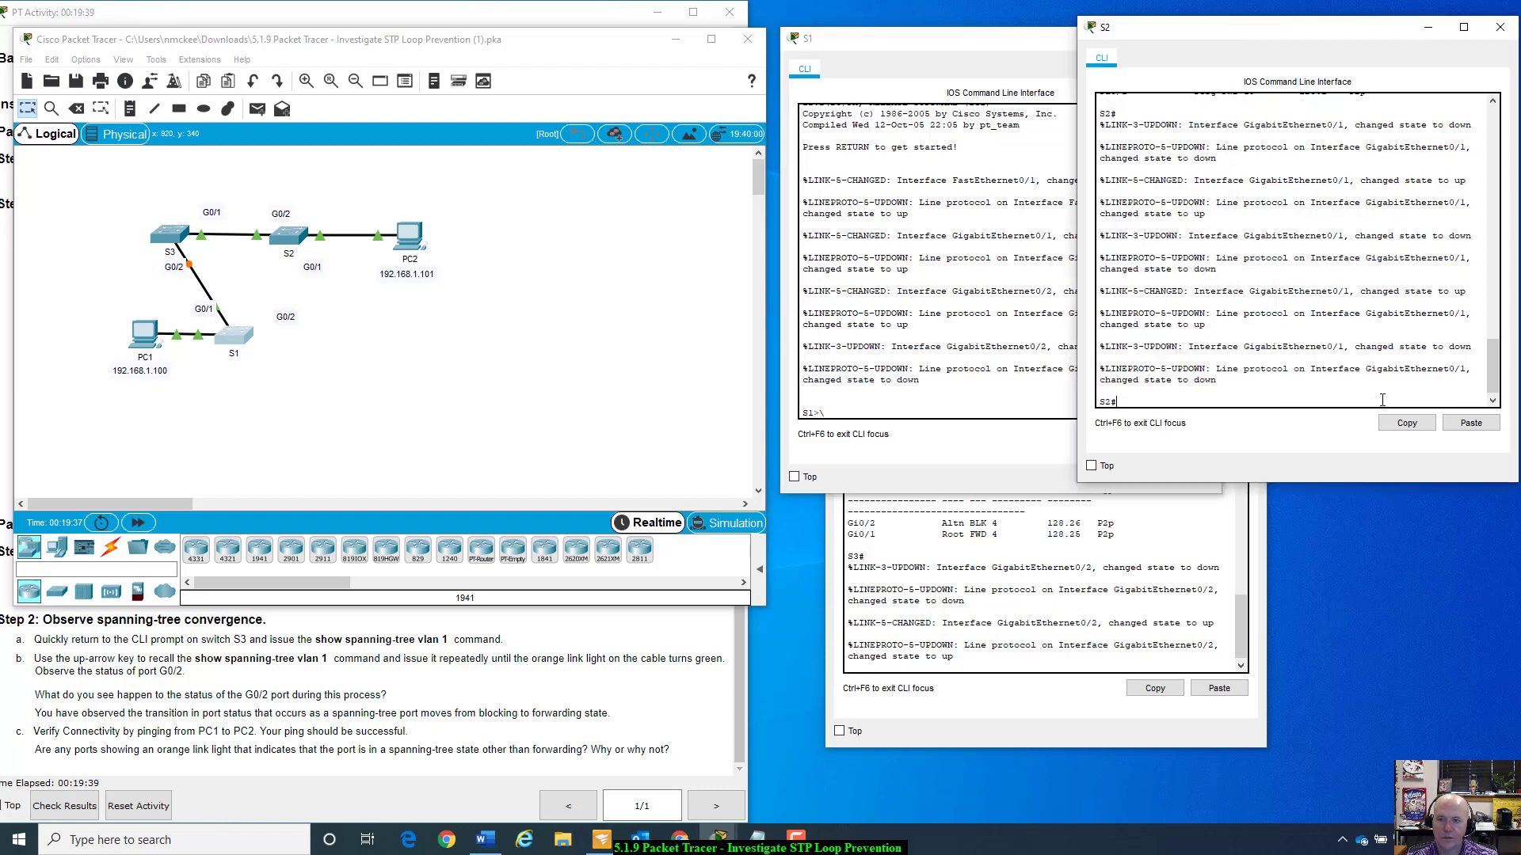
click(1083, 595)
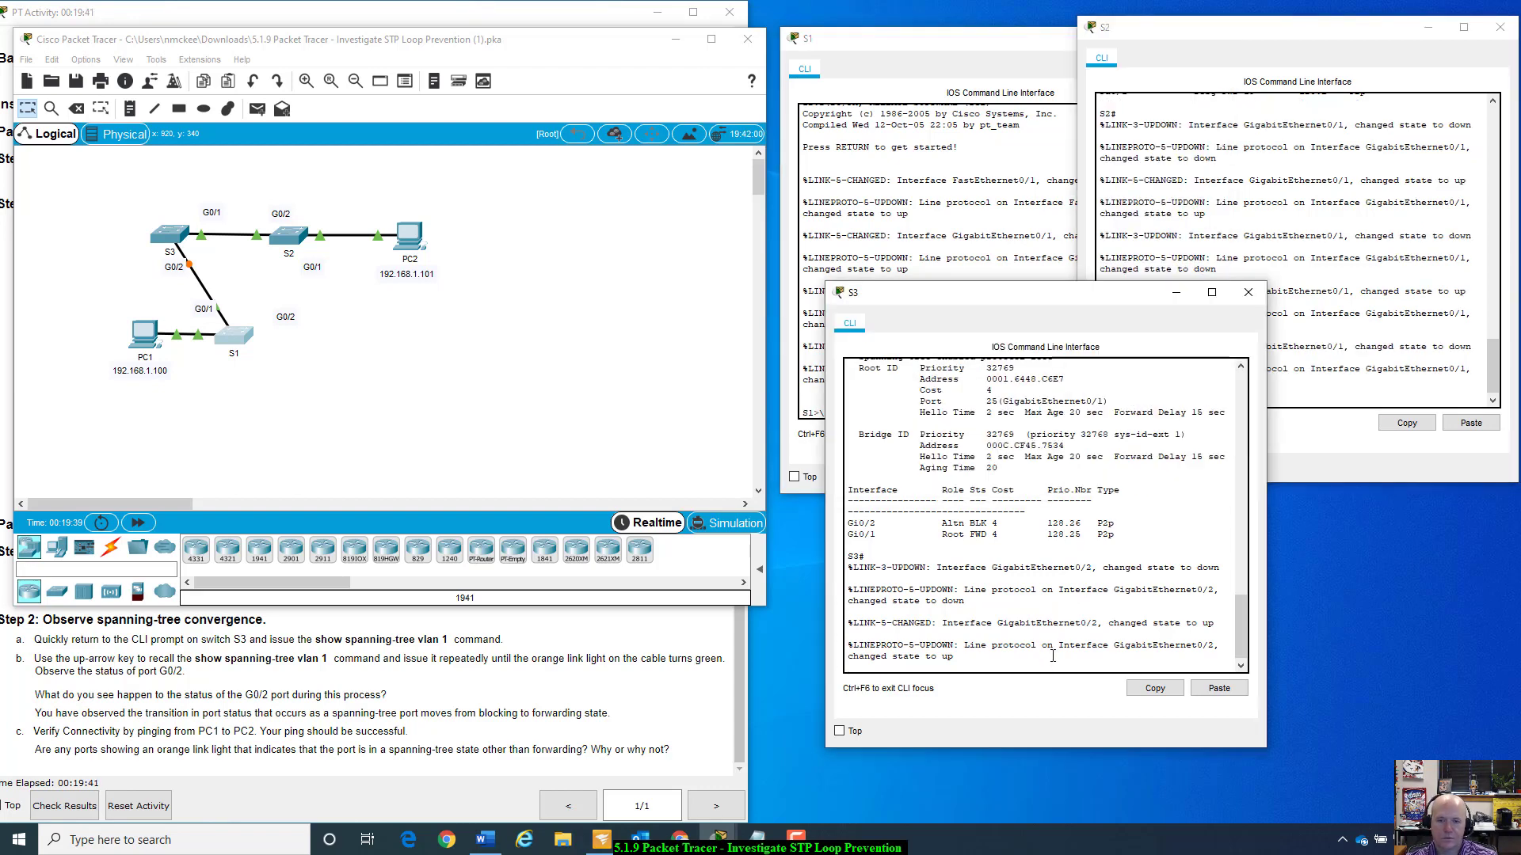
key(Return)
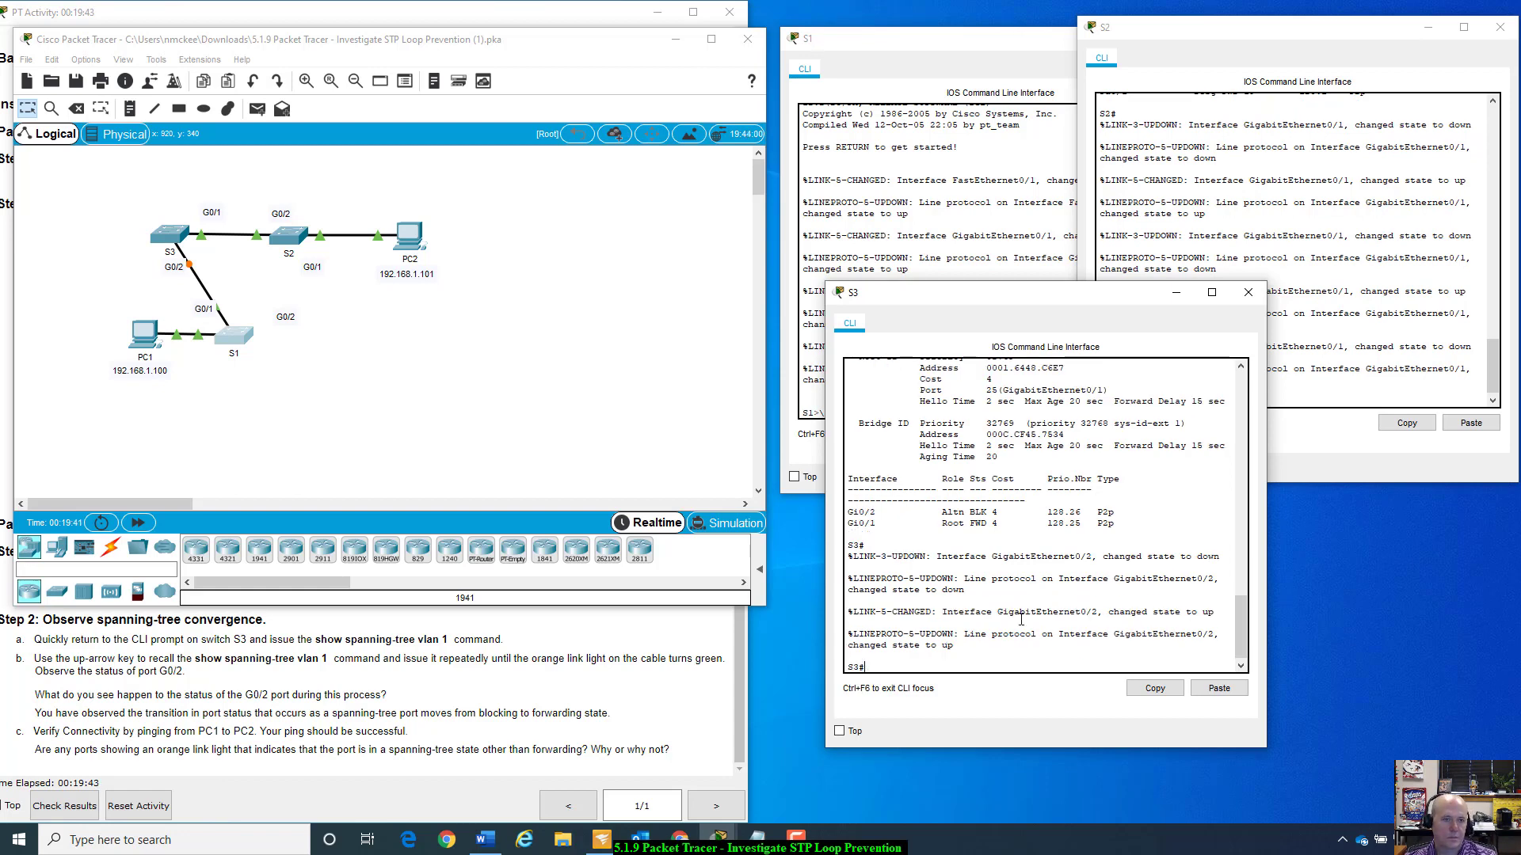
- Fast-forward the simulation time in the topology, and shift S3's console slightly
click(421, 420)
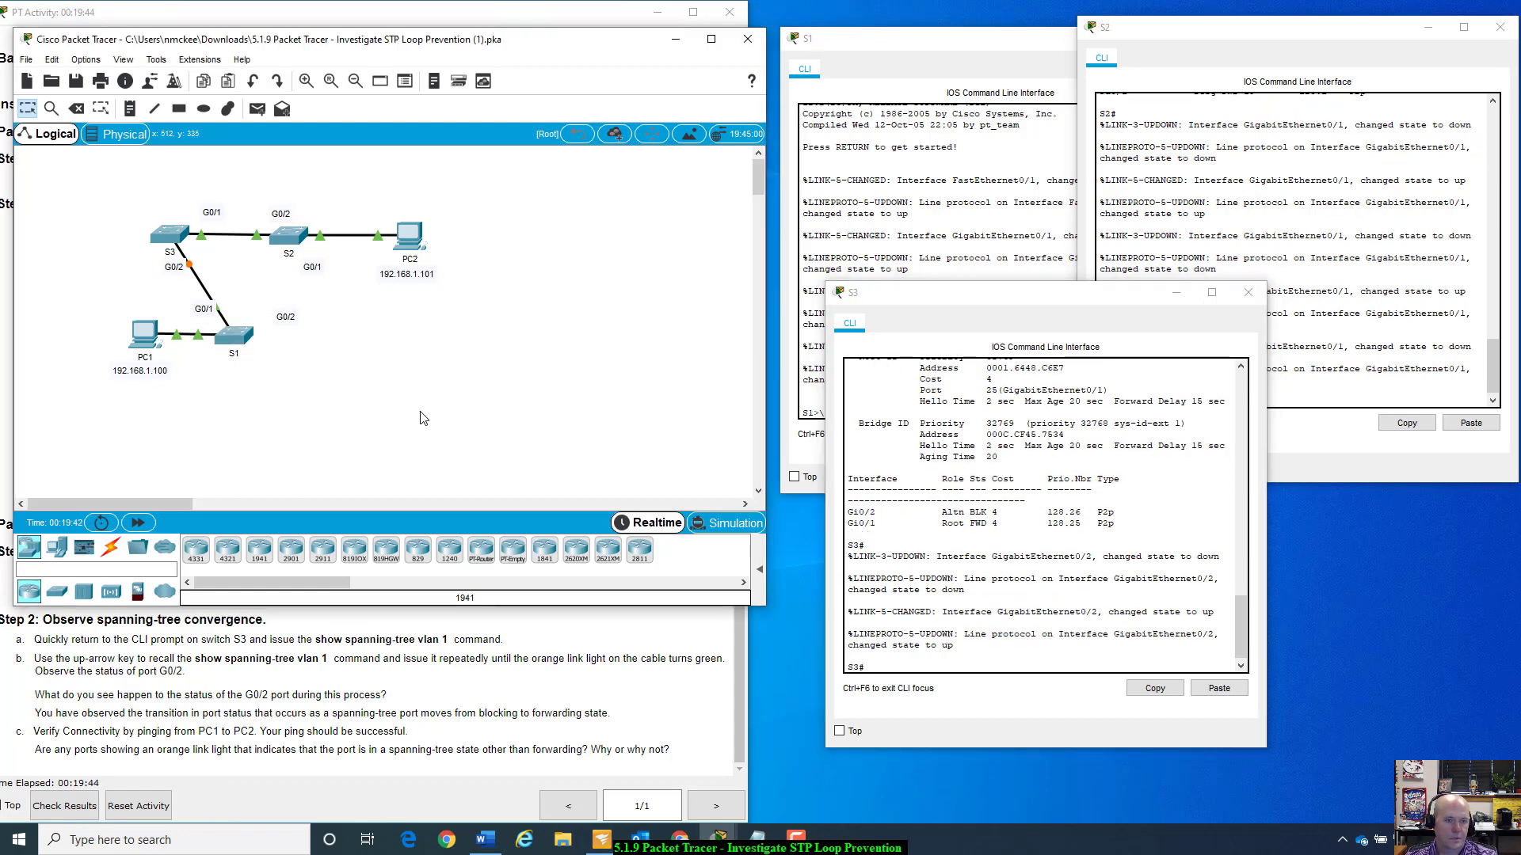
click(138, 525)
click(1045, 290)
drag(1070, 295, 1084, 304)
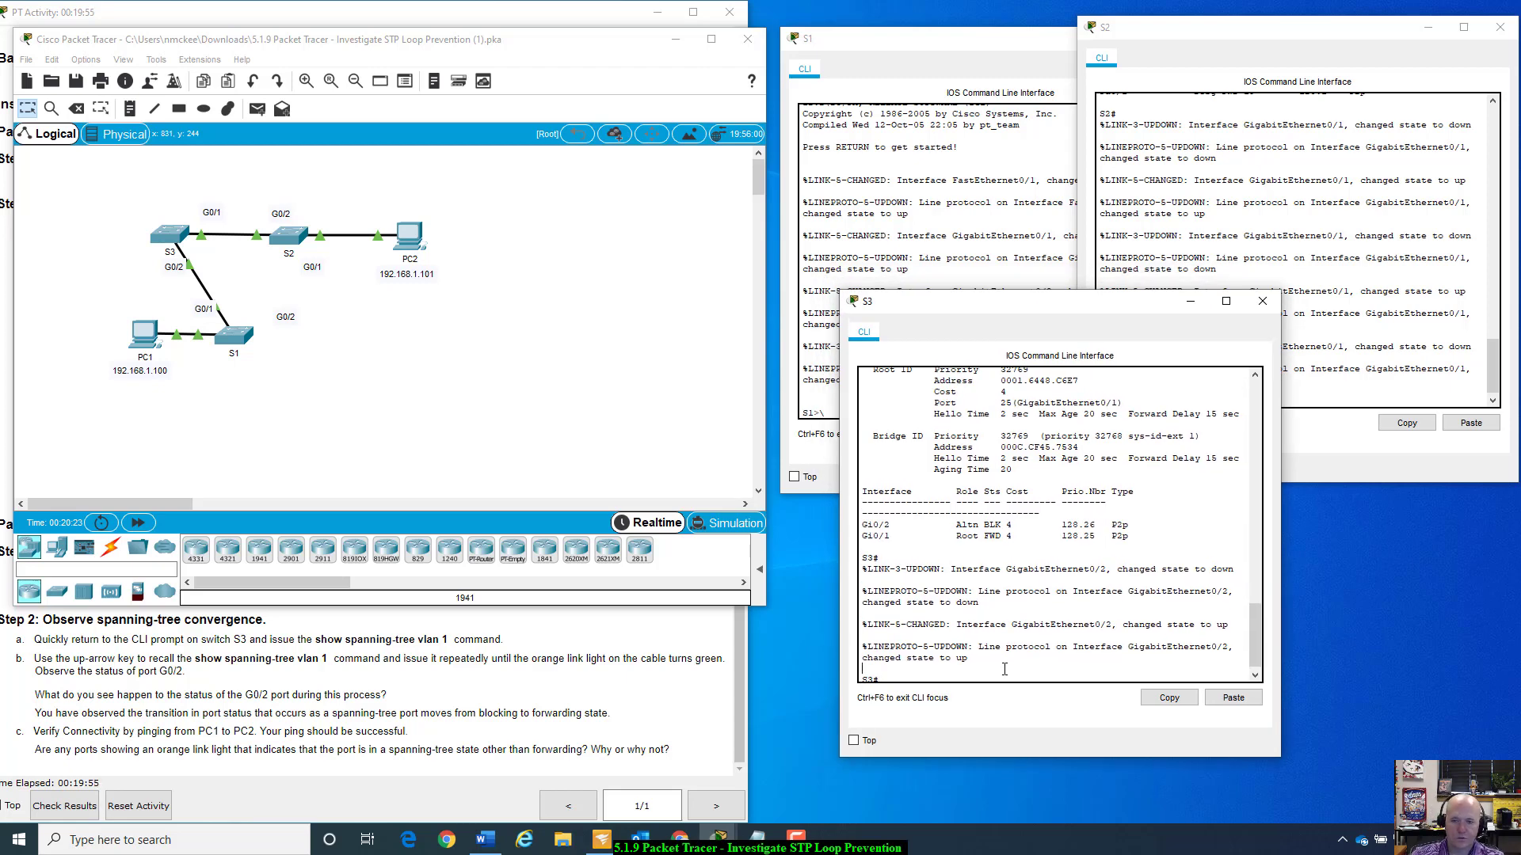
- Rerun show spanning-tree vlan 1 on S3 and examine the status of its Gi0/2 and Gi0/1 ports
key(Up)
key(Return)
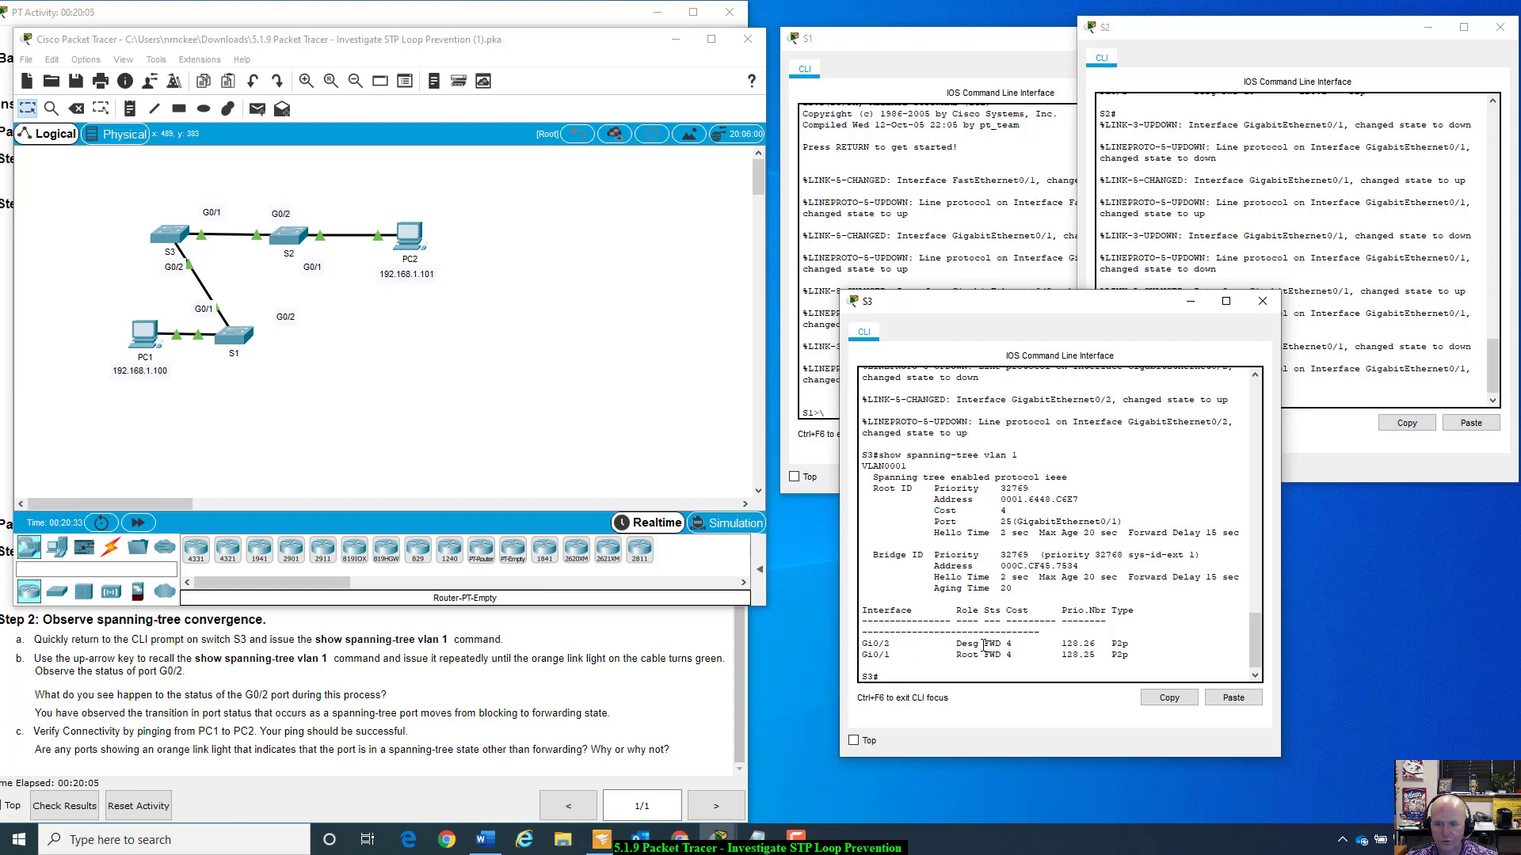
drag(987, 644, 1001, 656)
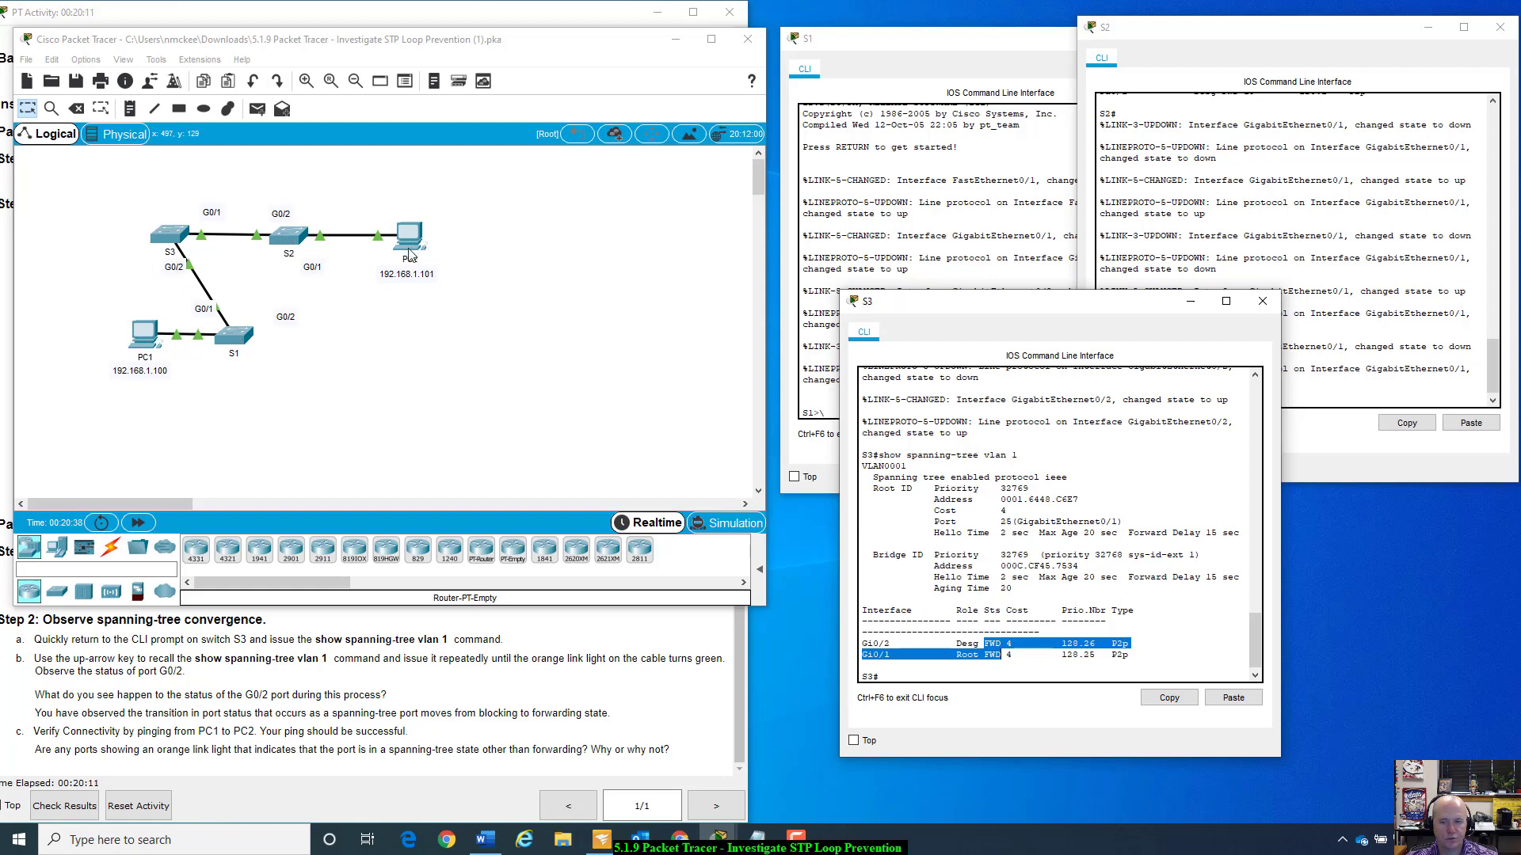
- Run show spanning-tree vlan 1 on S2
click(1178, 698)
click(1317, 432)
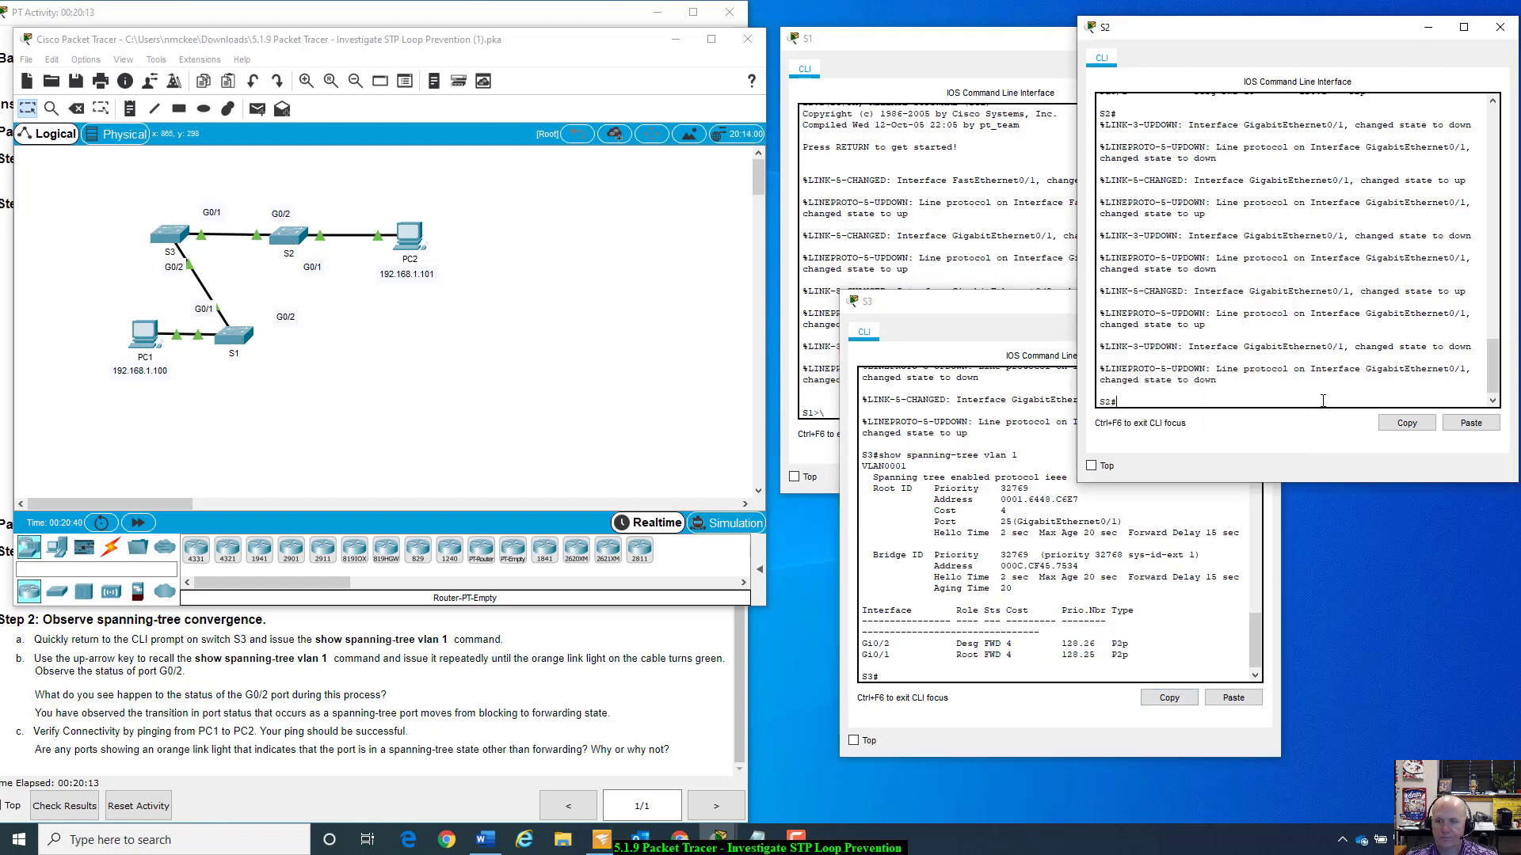
key(ctrl+v)
key(Return)
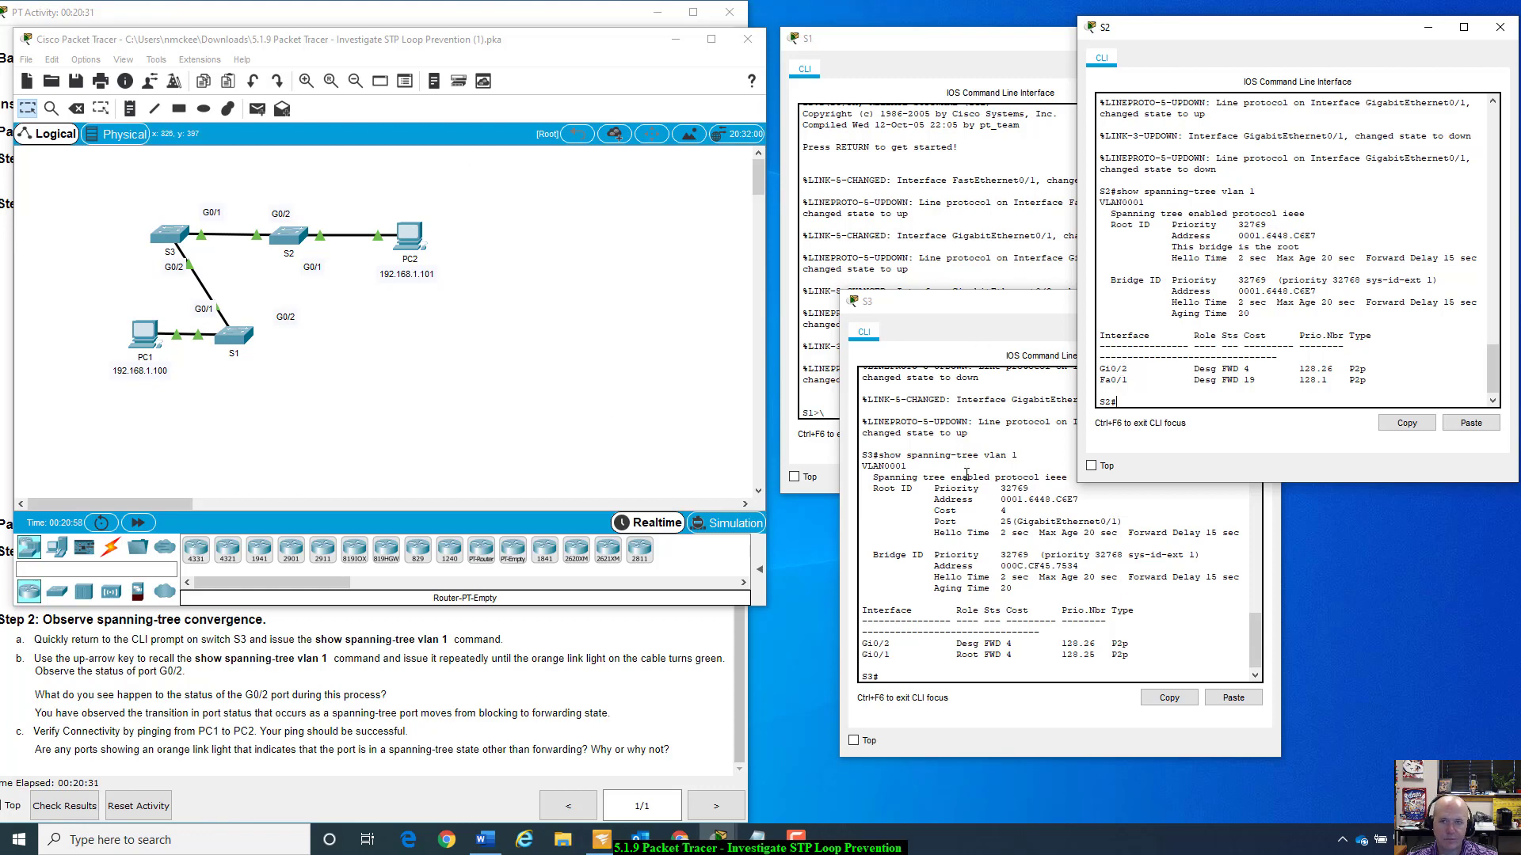
- Enter privileged mode on S1 with enable and run show spanning-tree vlan 1
click(945, 154)
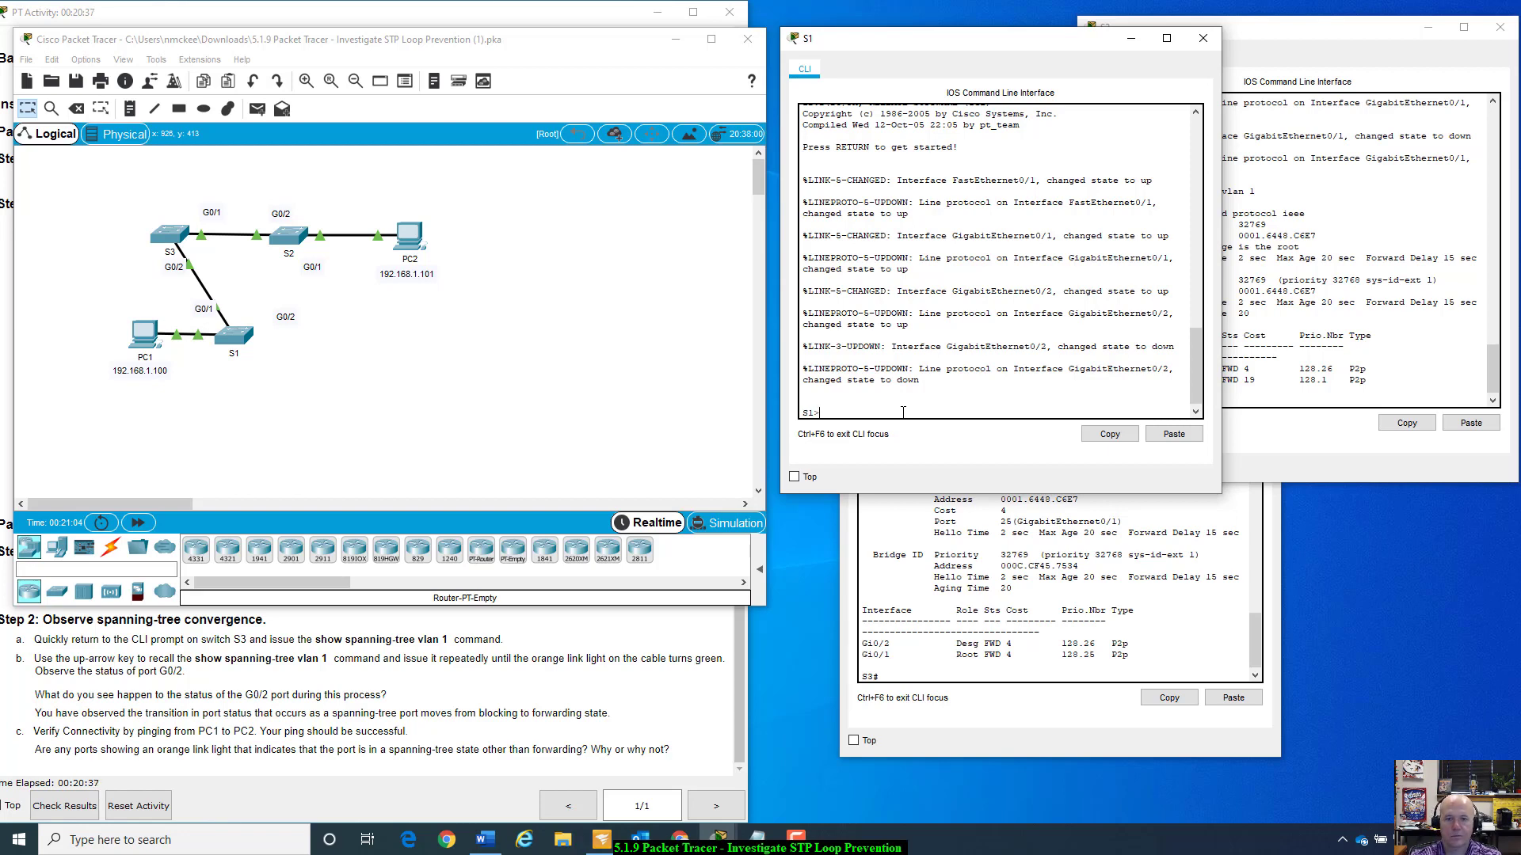
text(enable)
key(Return)
key(Up)
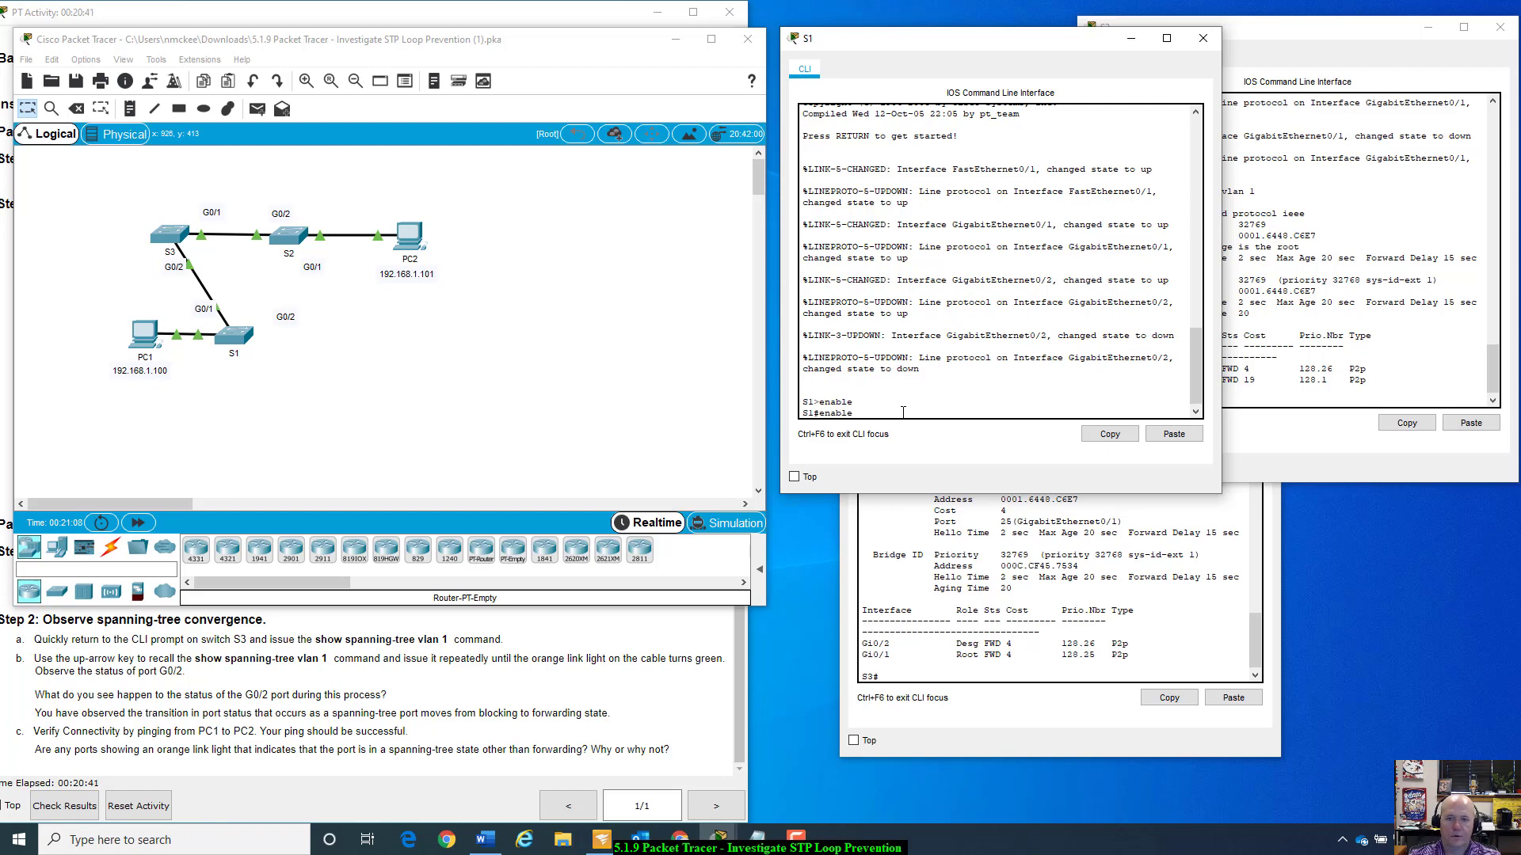
text(show sp)
key(Tab)
text(v)
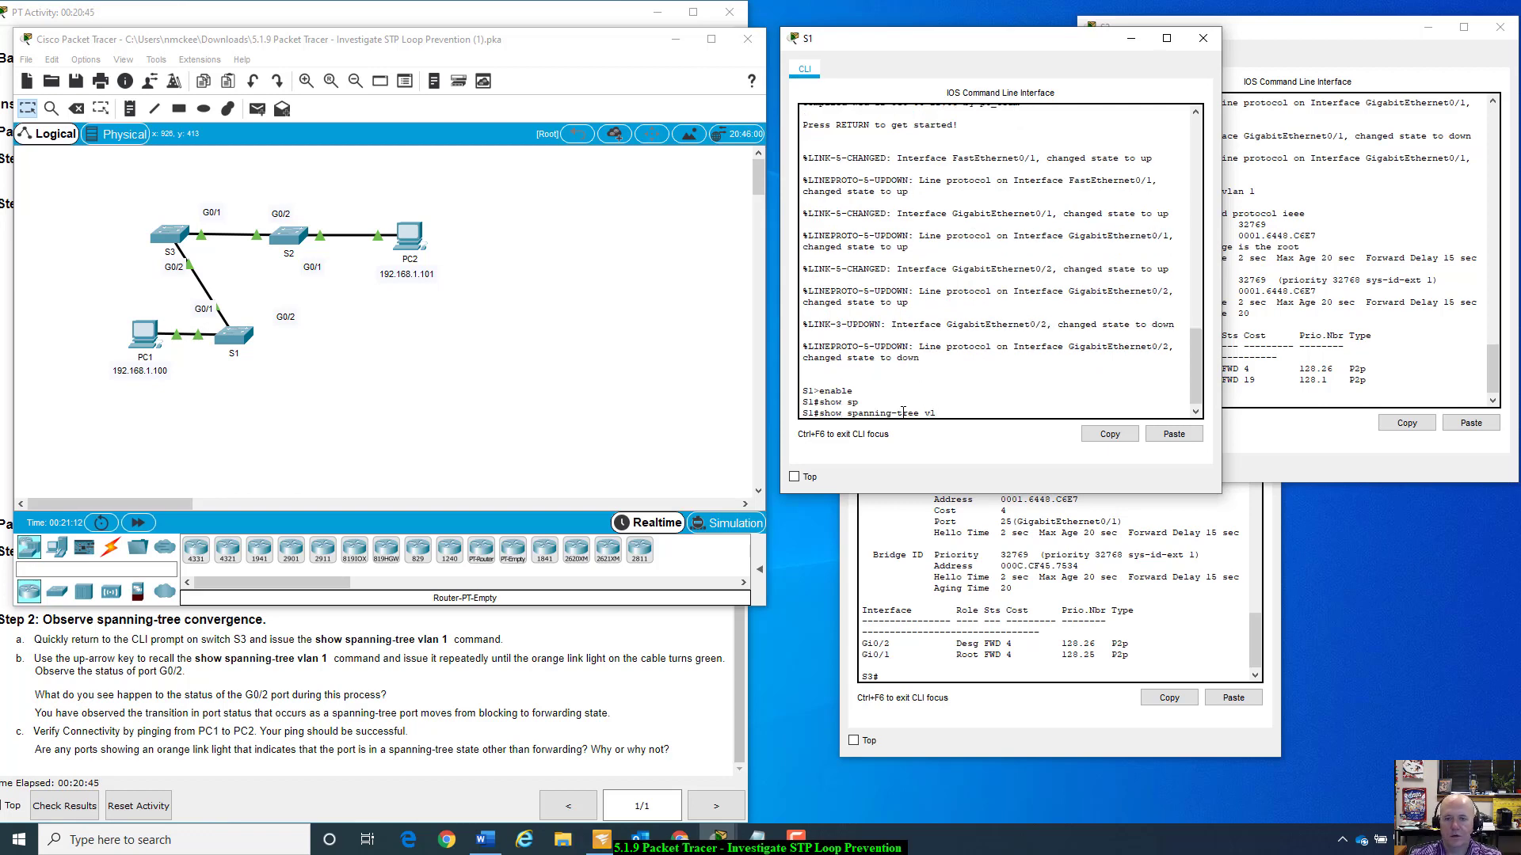
text(lan 1)
key(Return)
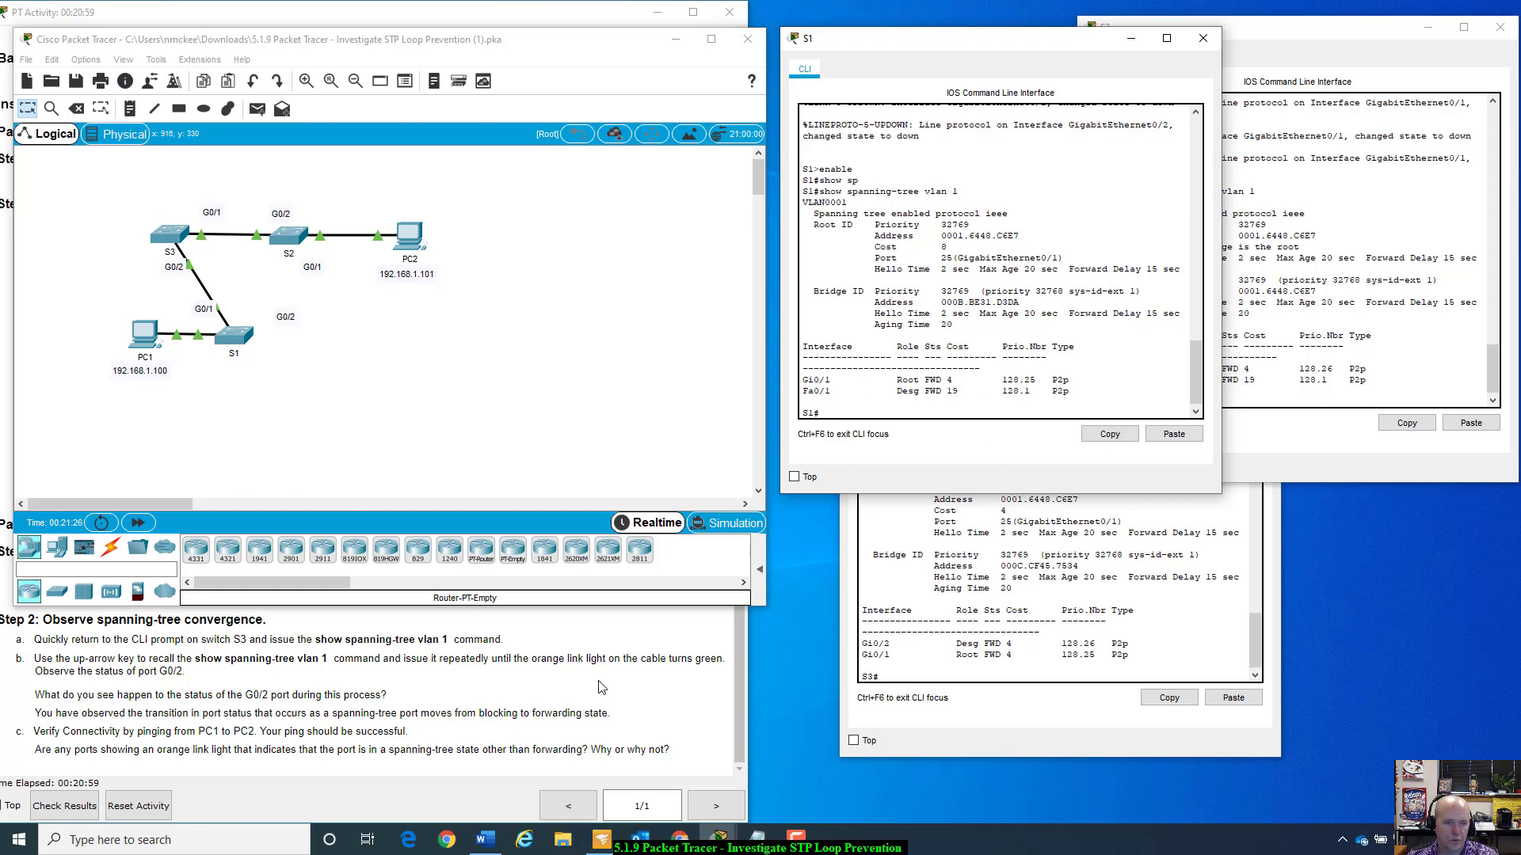
- Read the instructions' convergence questions and compare them with S3's Gi0/2 status and its link light in the topology
click(635, 658)
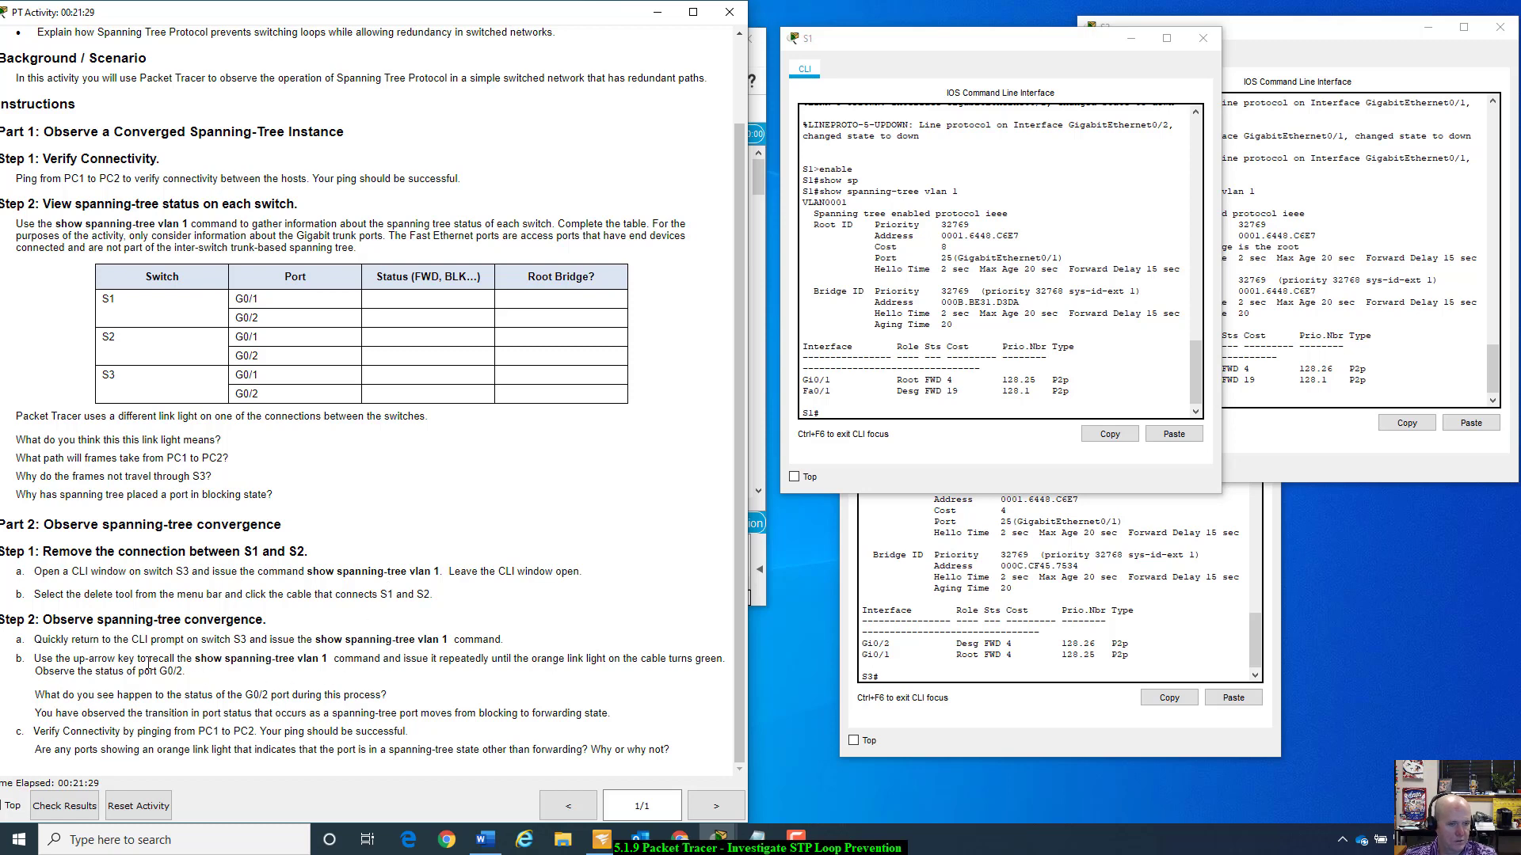
click(1251, 456)
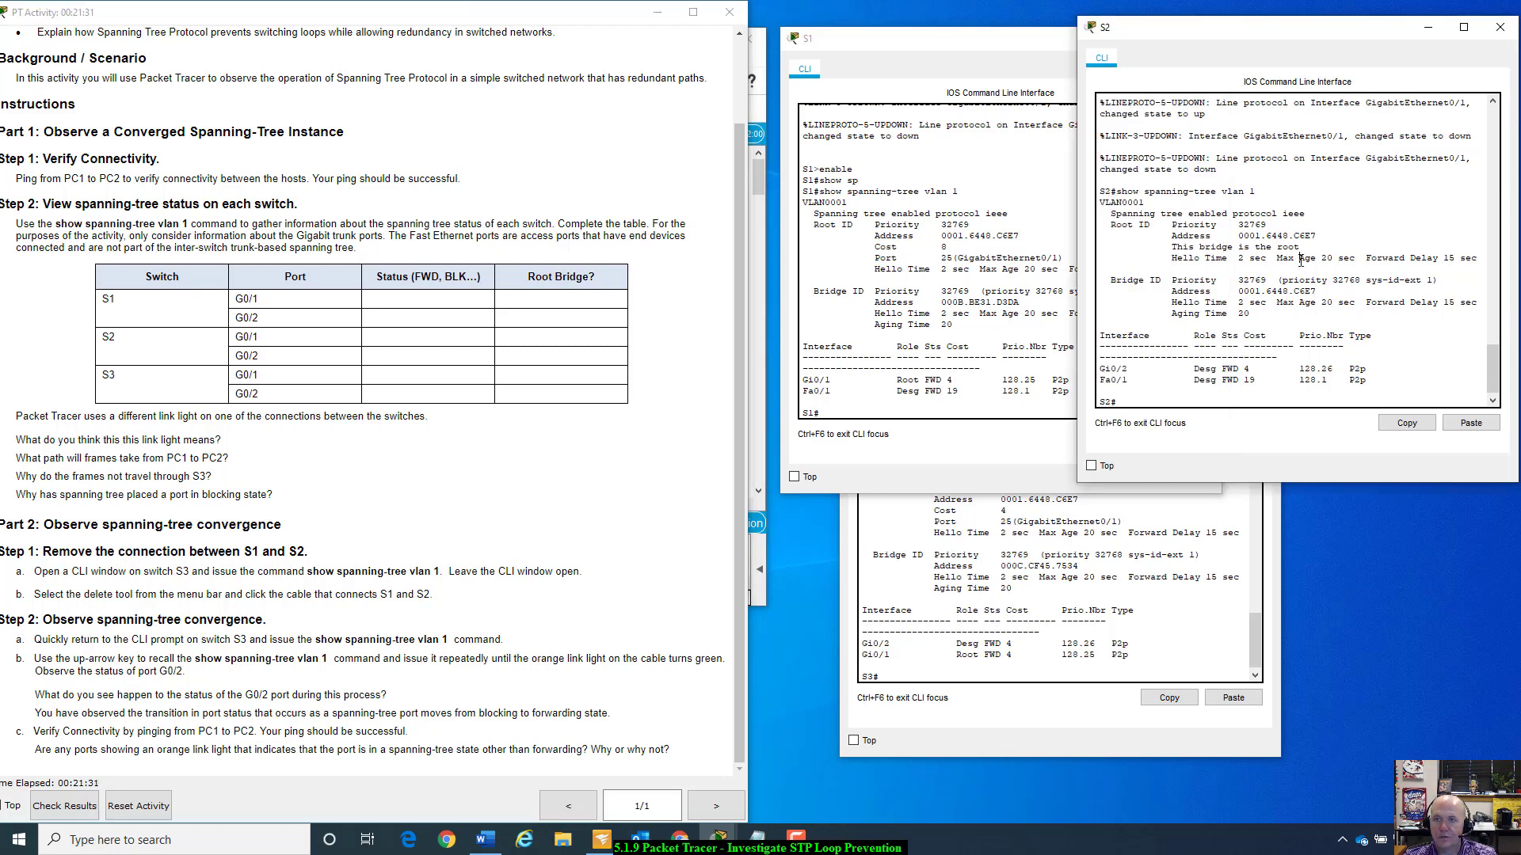
click(1119, 590)
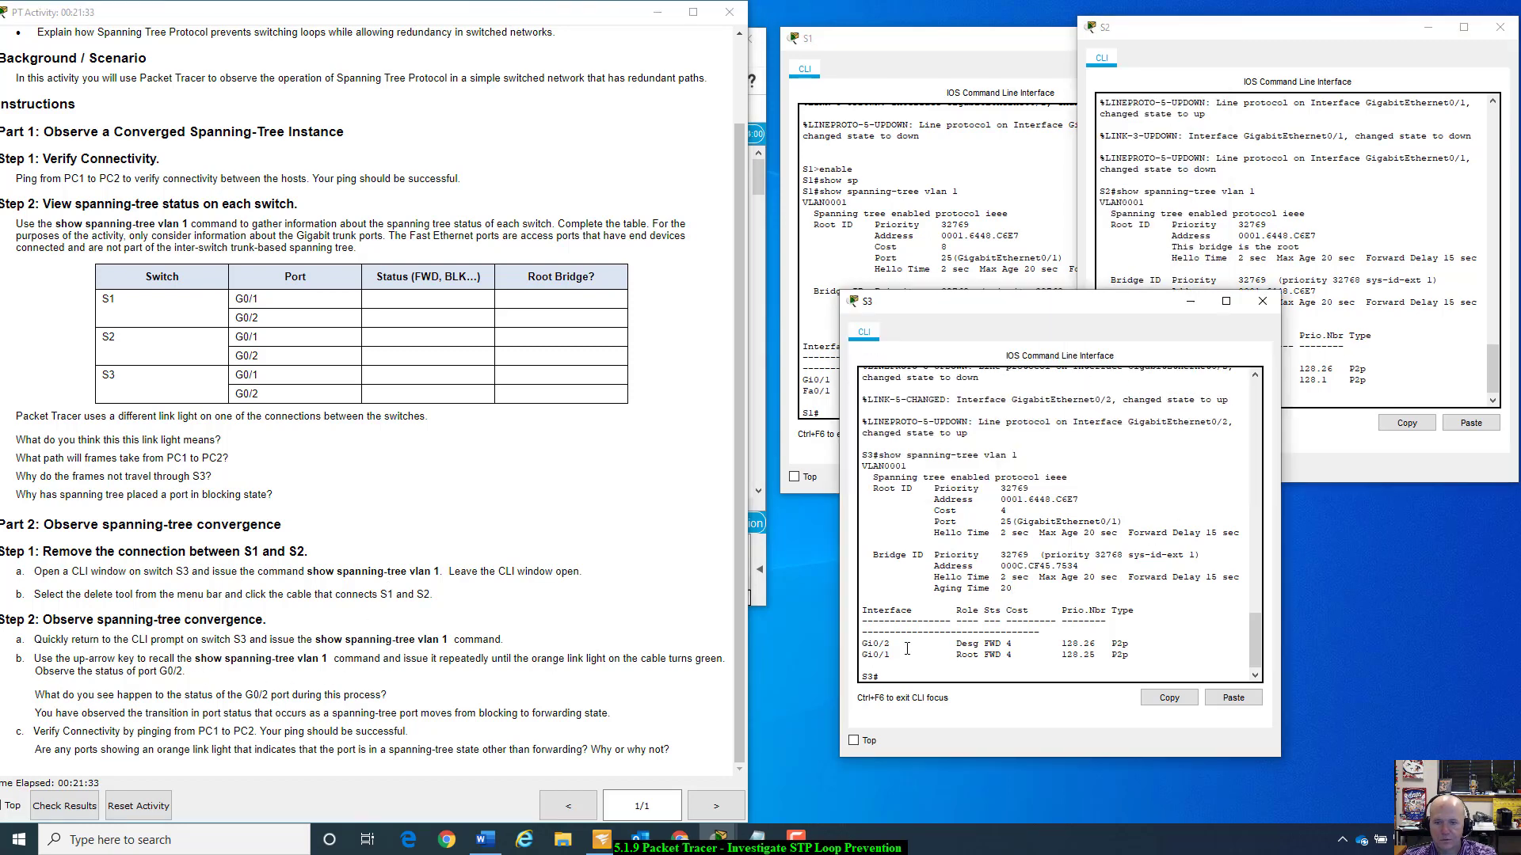
drag(985, 645, 1004, 644)
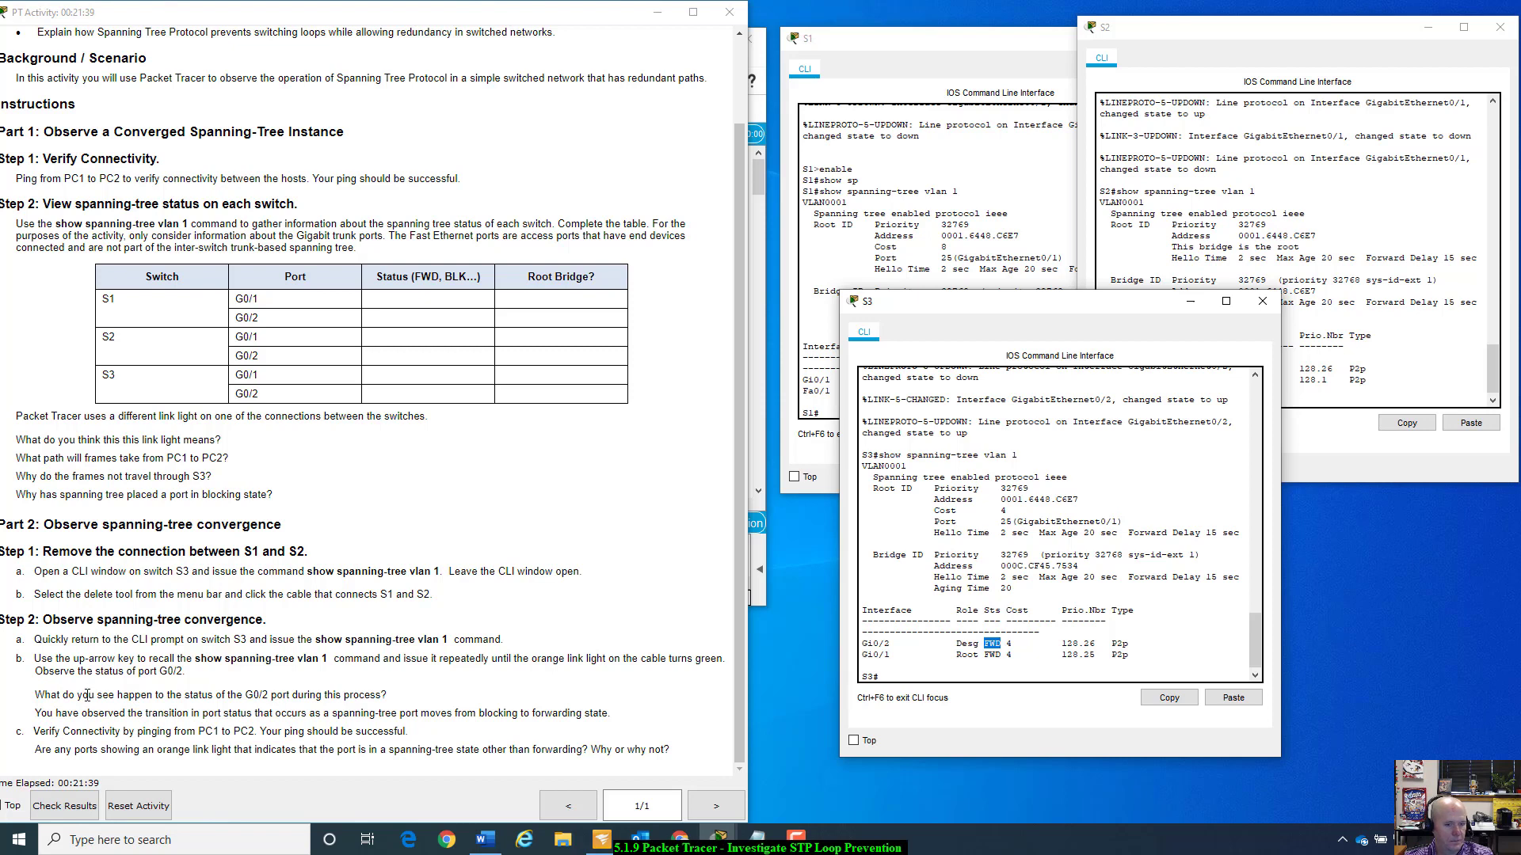
drag(39, 694, 384, 699)
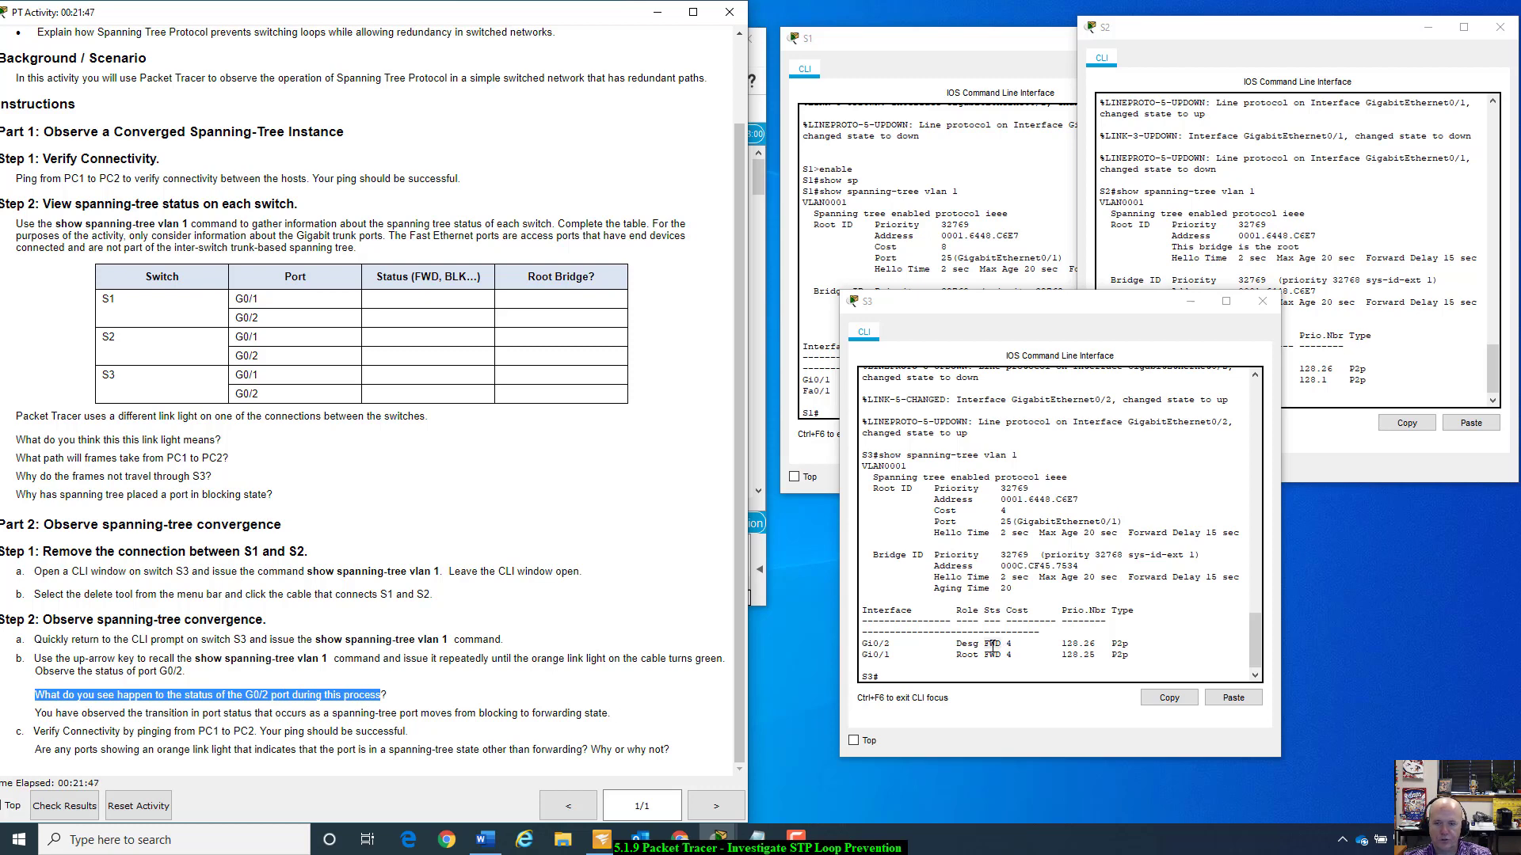
click(757, 277)
click(758, 174)
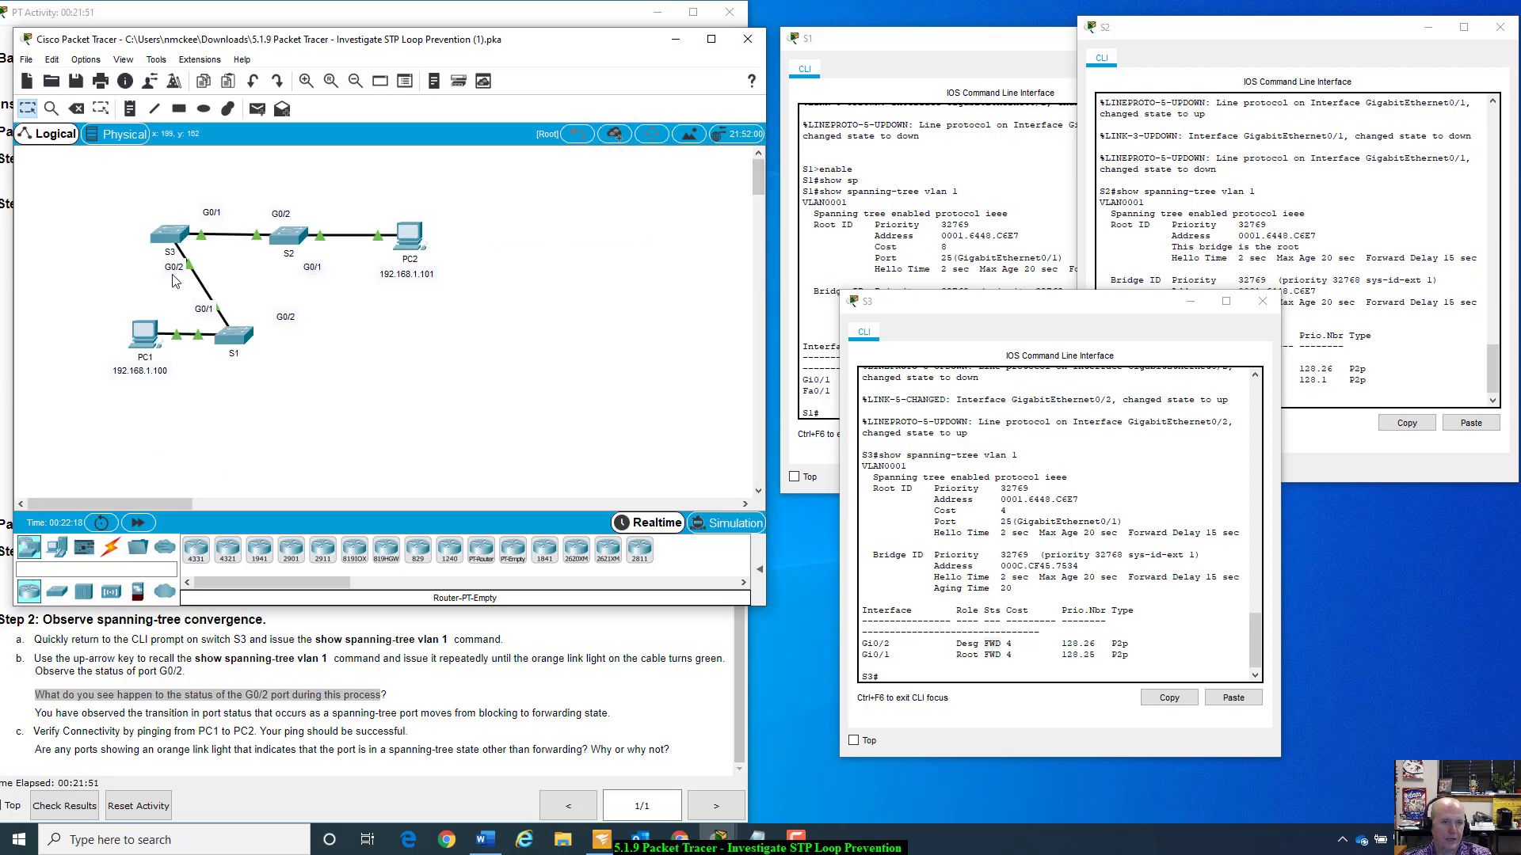
click(487, 716)
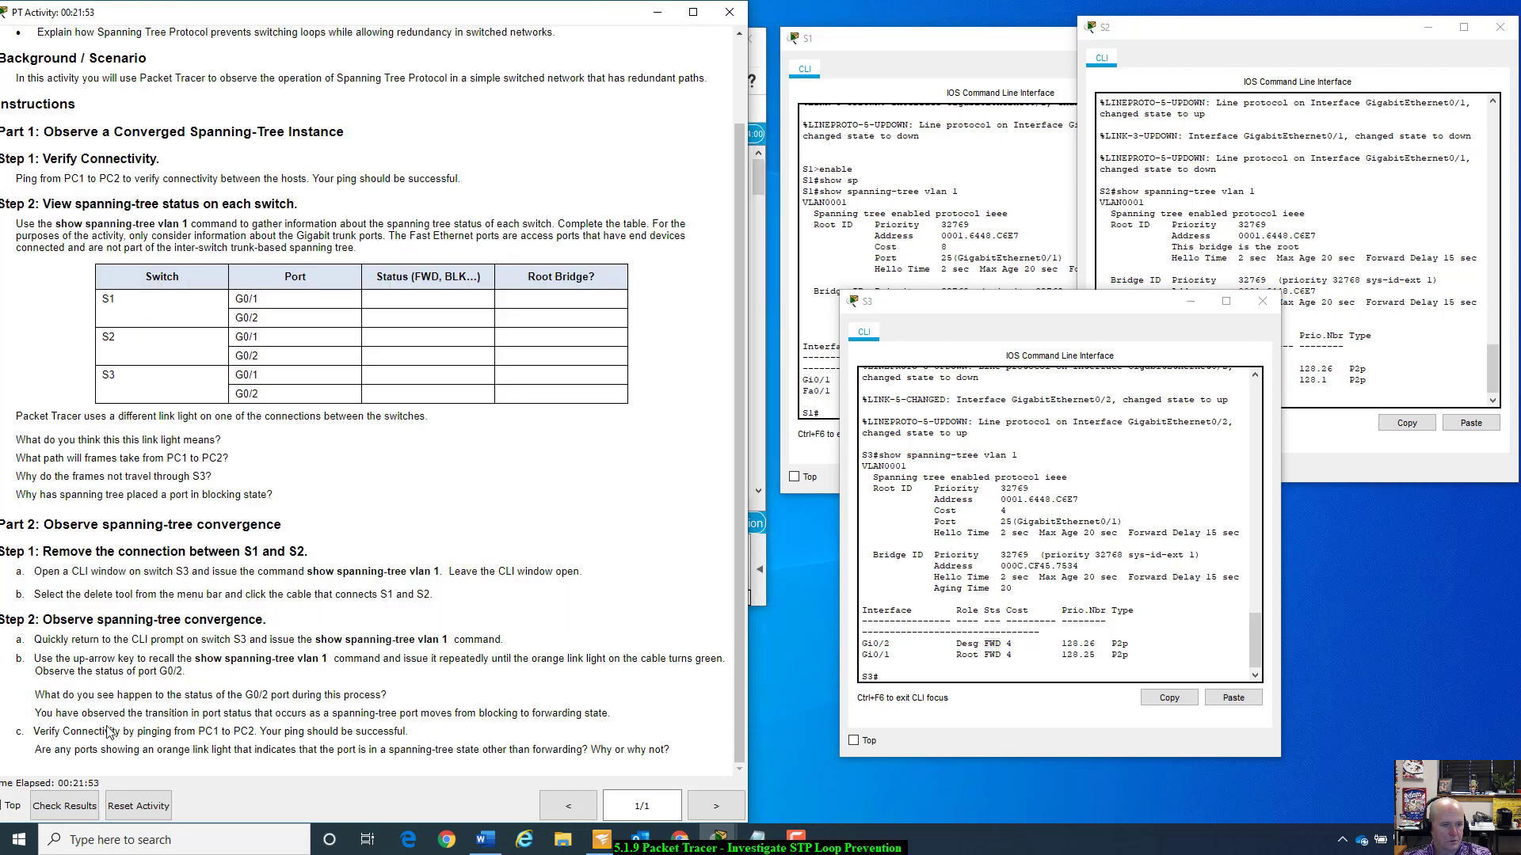
drag(53, 714, 190, 709)
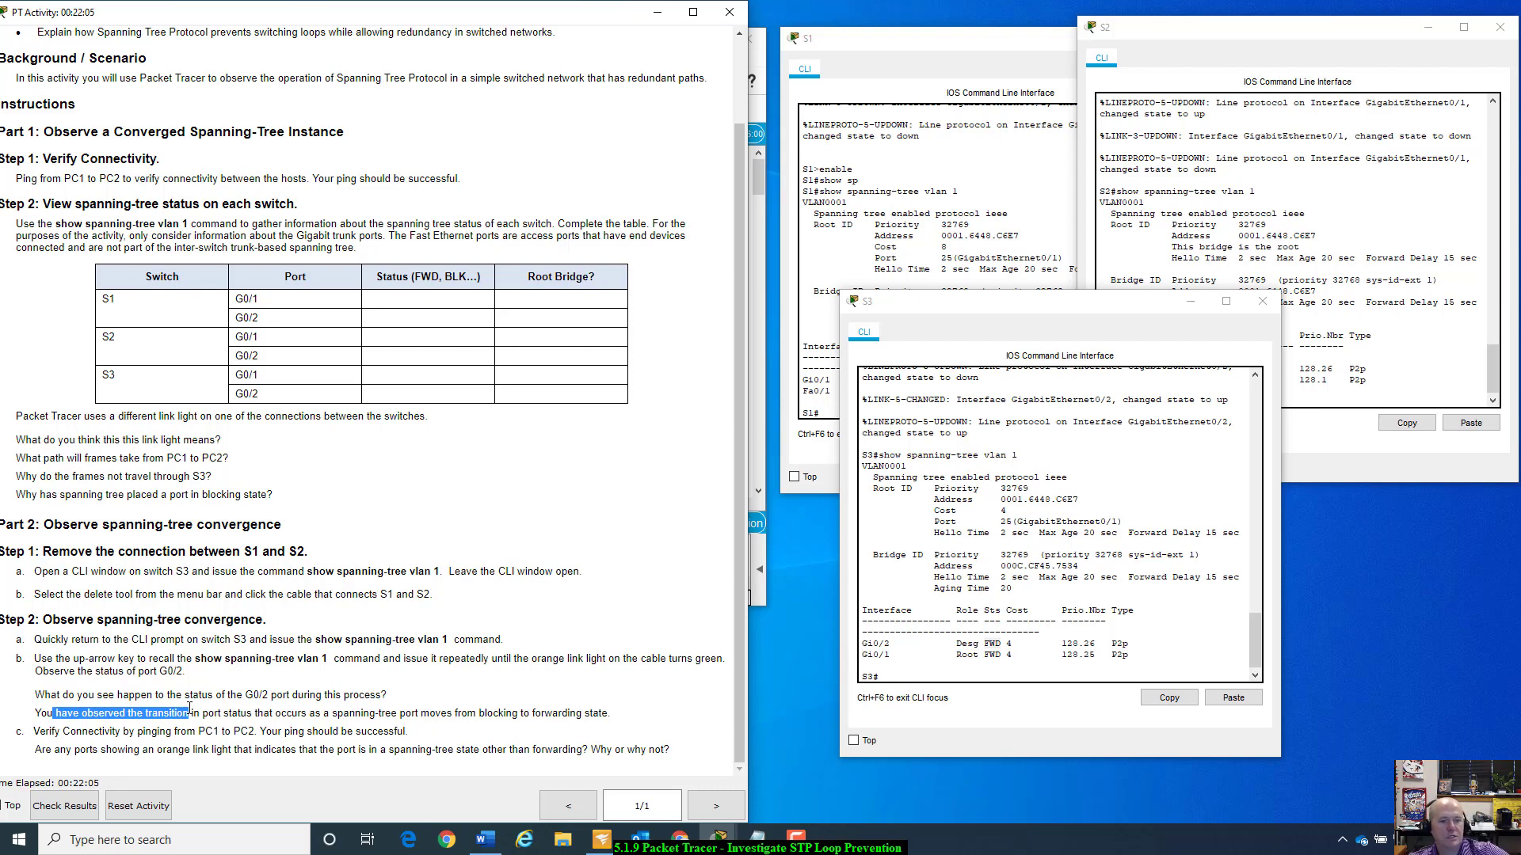
- Ping 192.168.1.101 from PC1's command prompt, and close the PC1 window
click(762, 68)
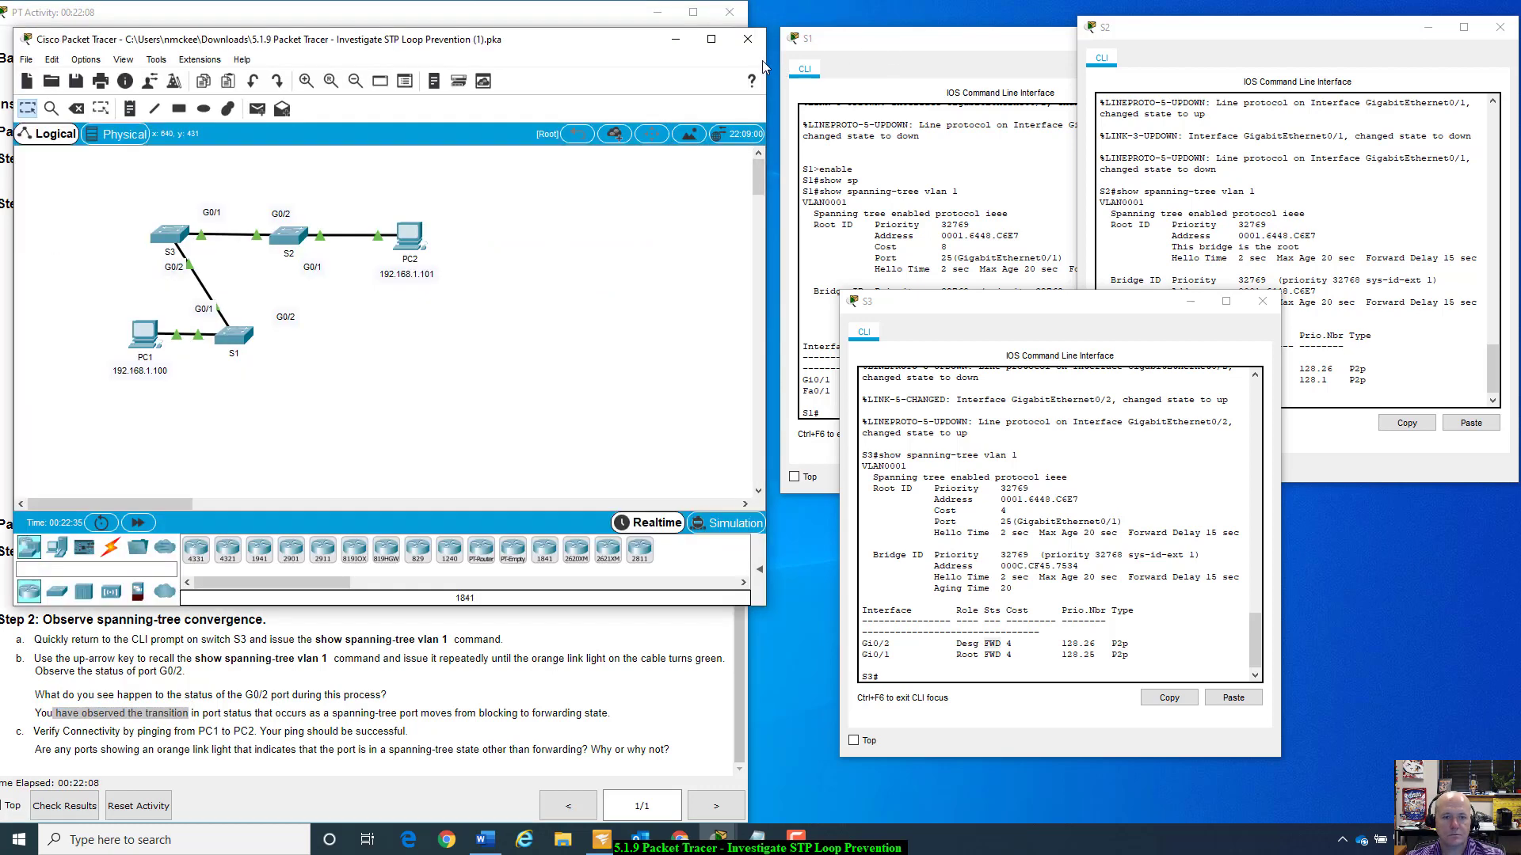
click(141, 339)
click(900, 276)
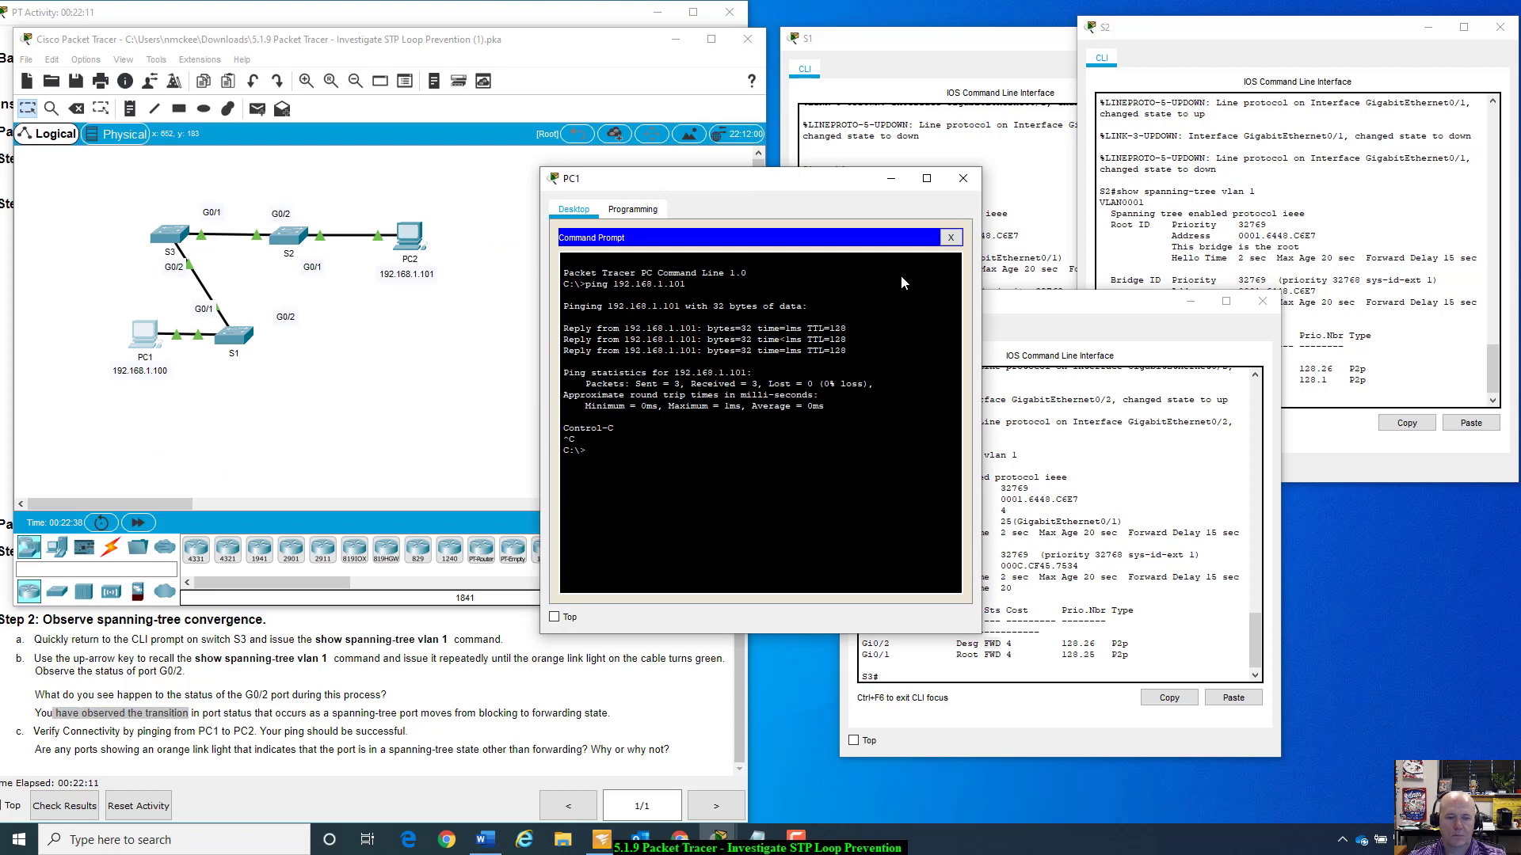
key(Up)
key(Return)
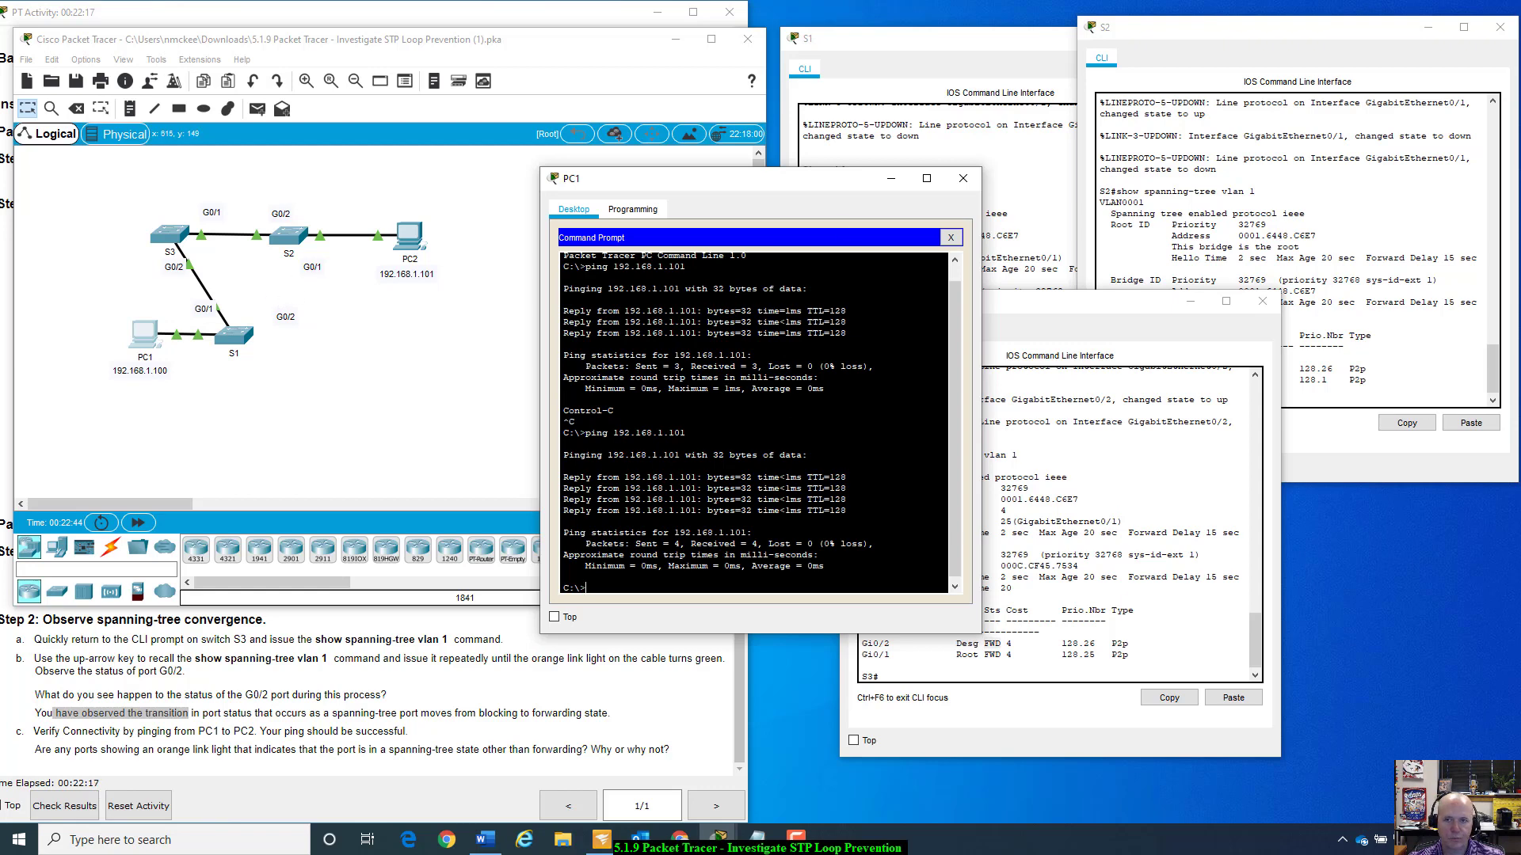
click(975, 179)
- Review the instructions' final connectivity and orange link light question against the link lights in the topology
click(627, 749)
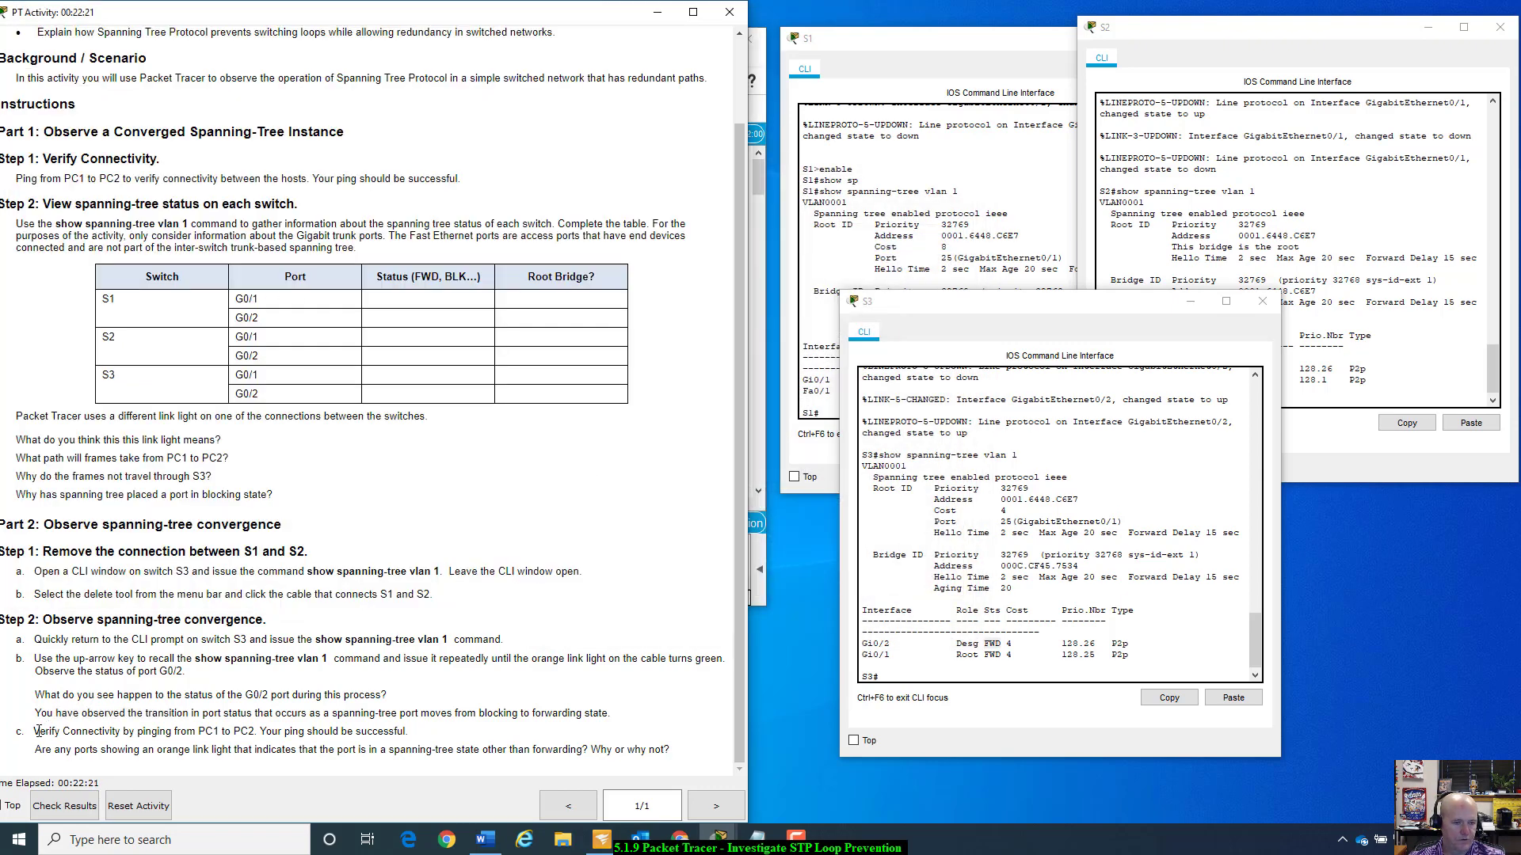
drag(37, 732, 177, 731)
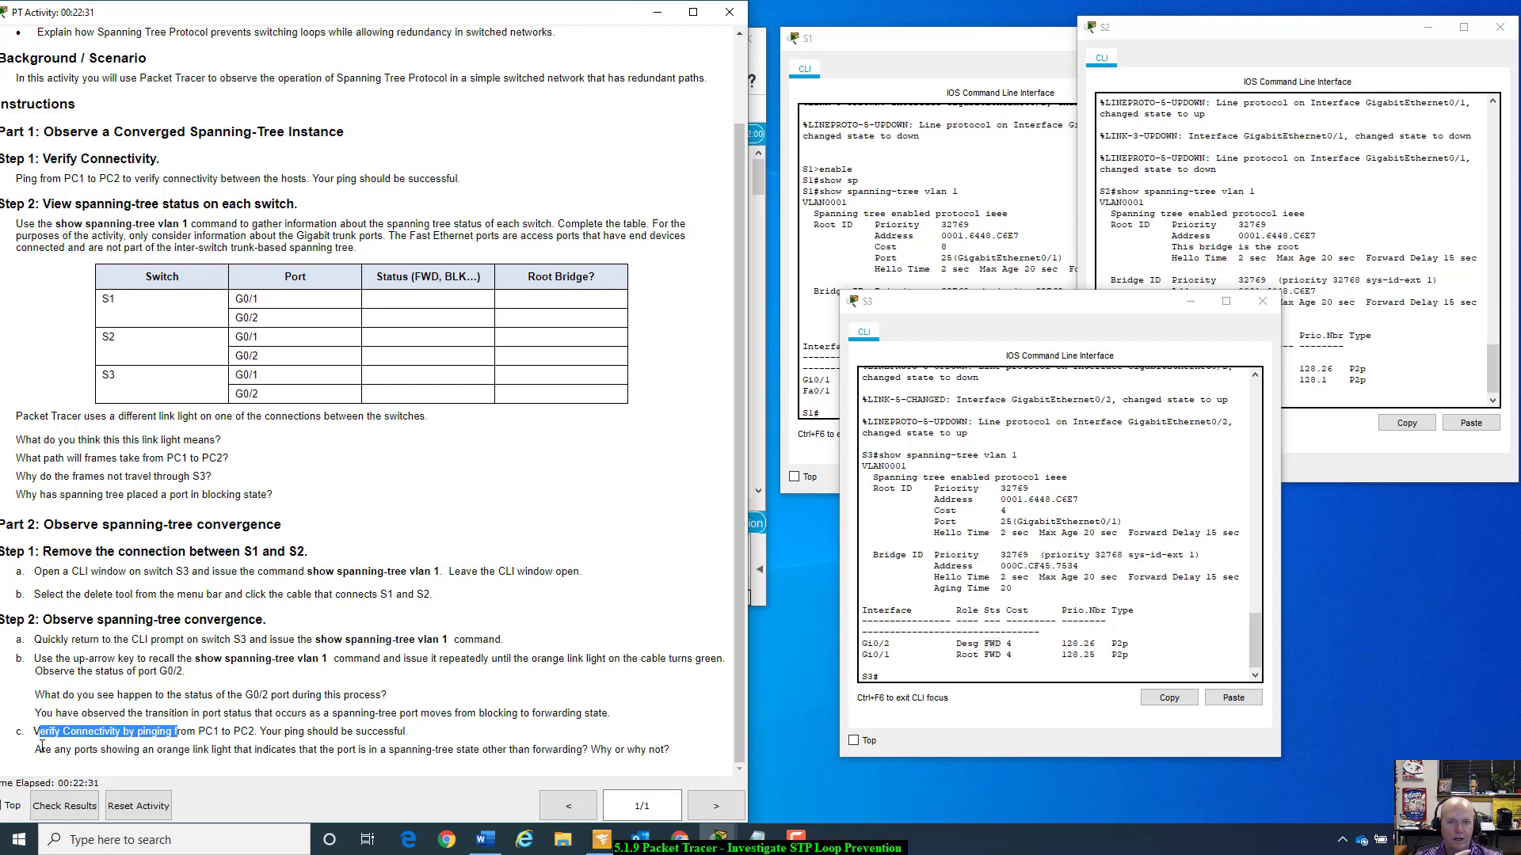
click(762, 63)
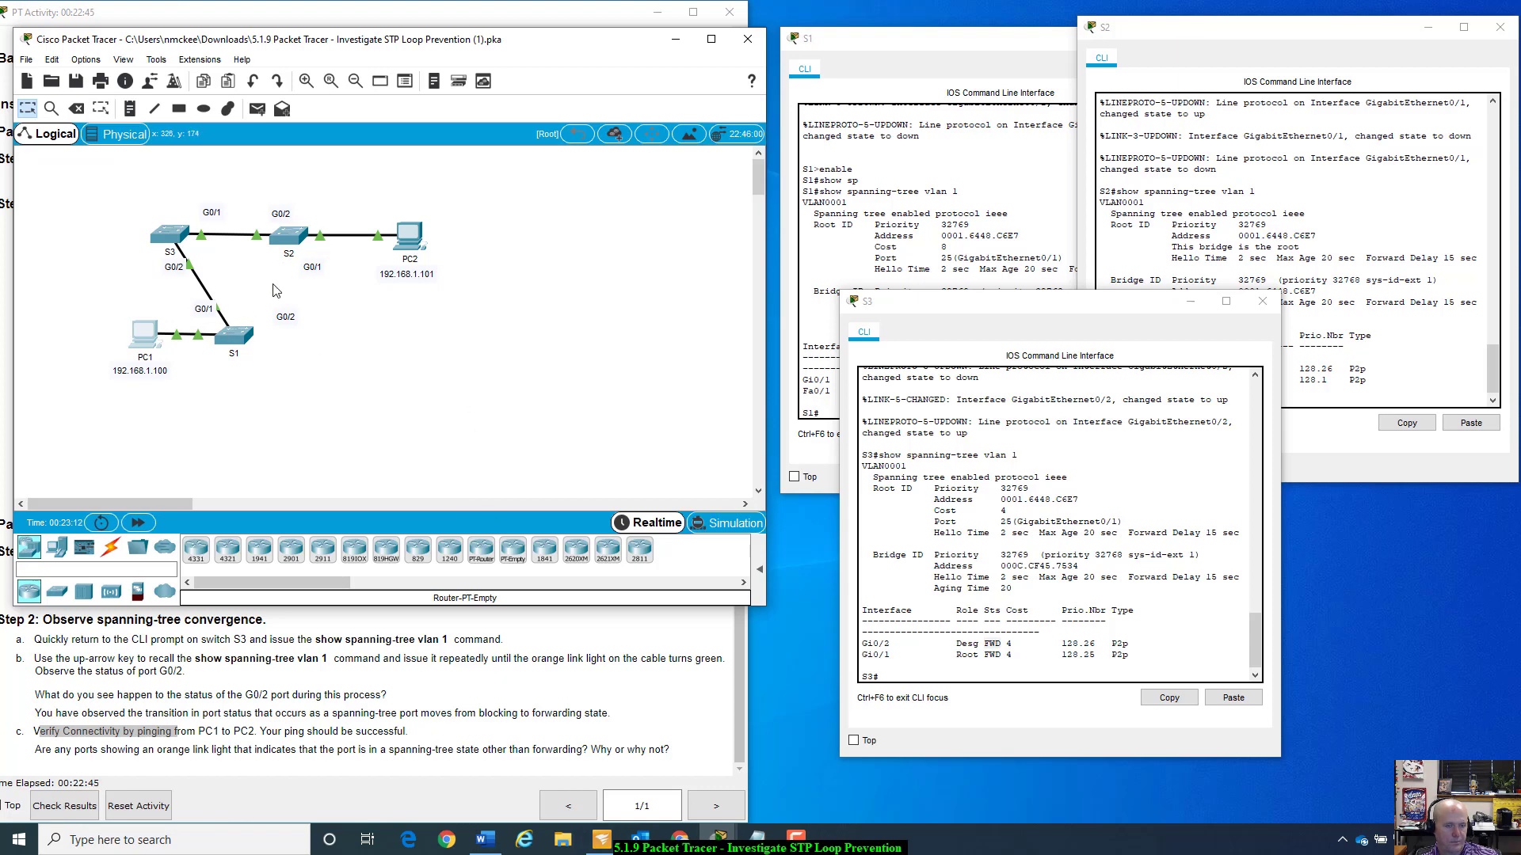
click(500, 733)
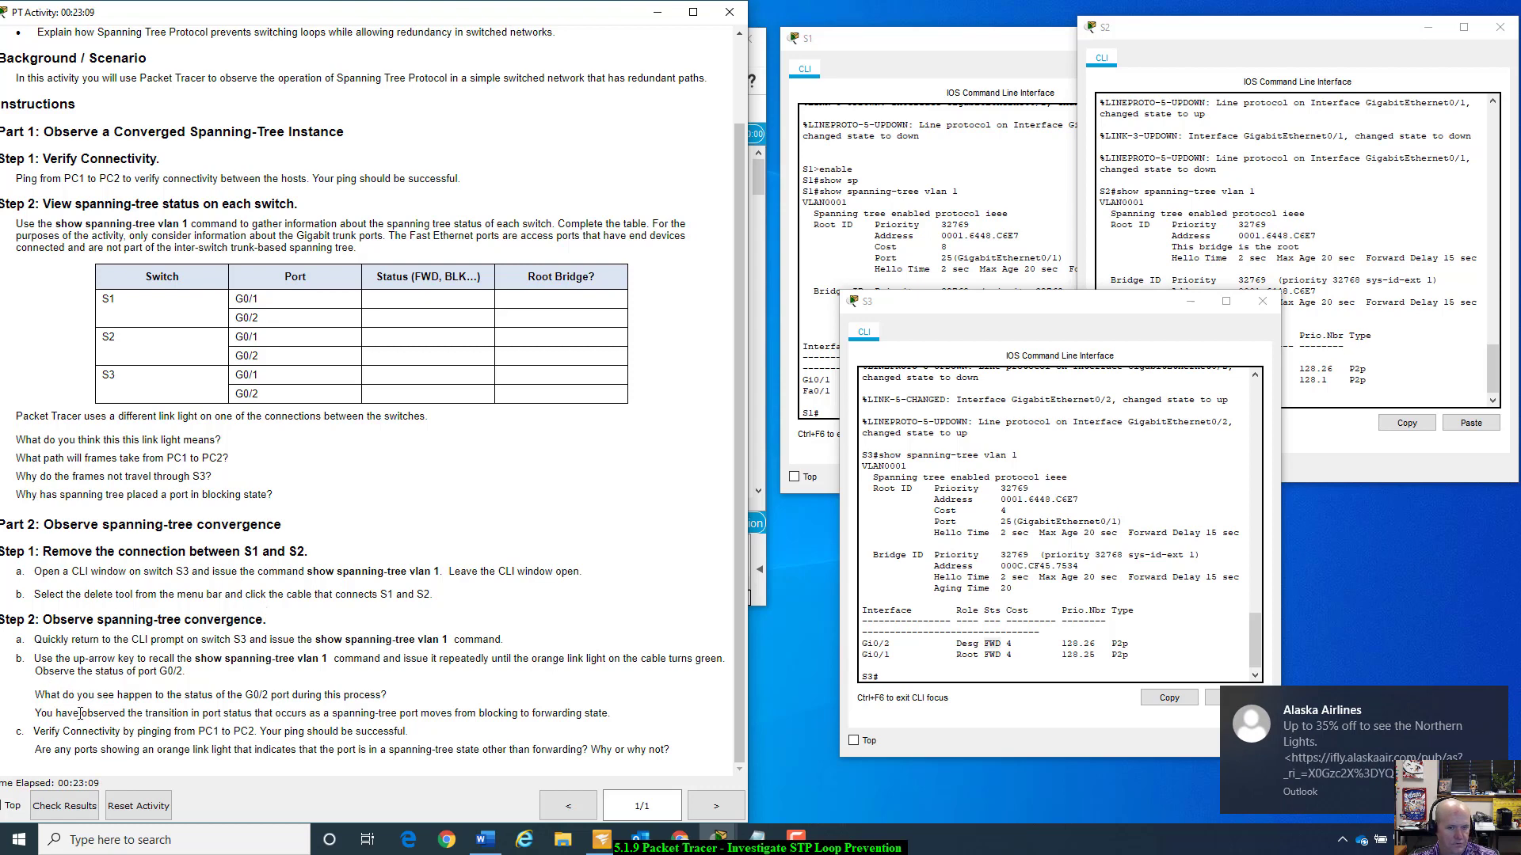
scroll(594, 751, up, 3)
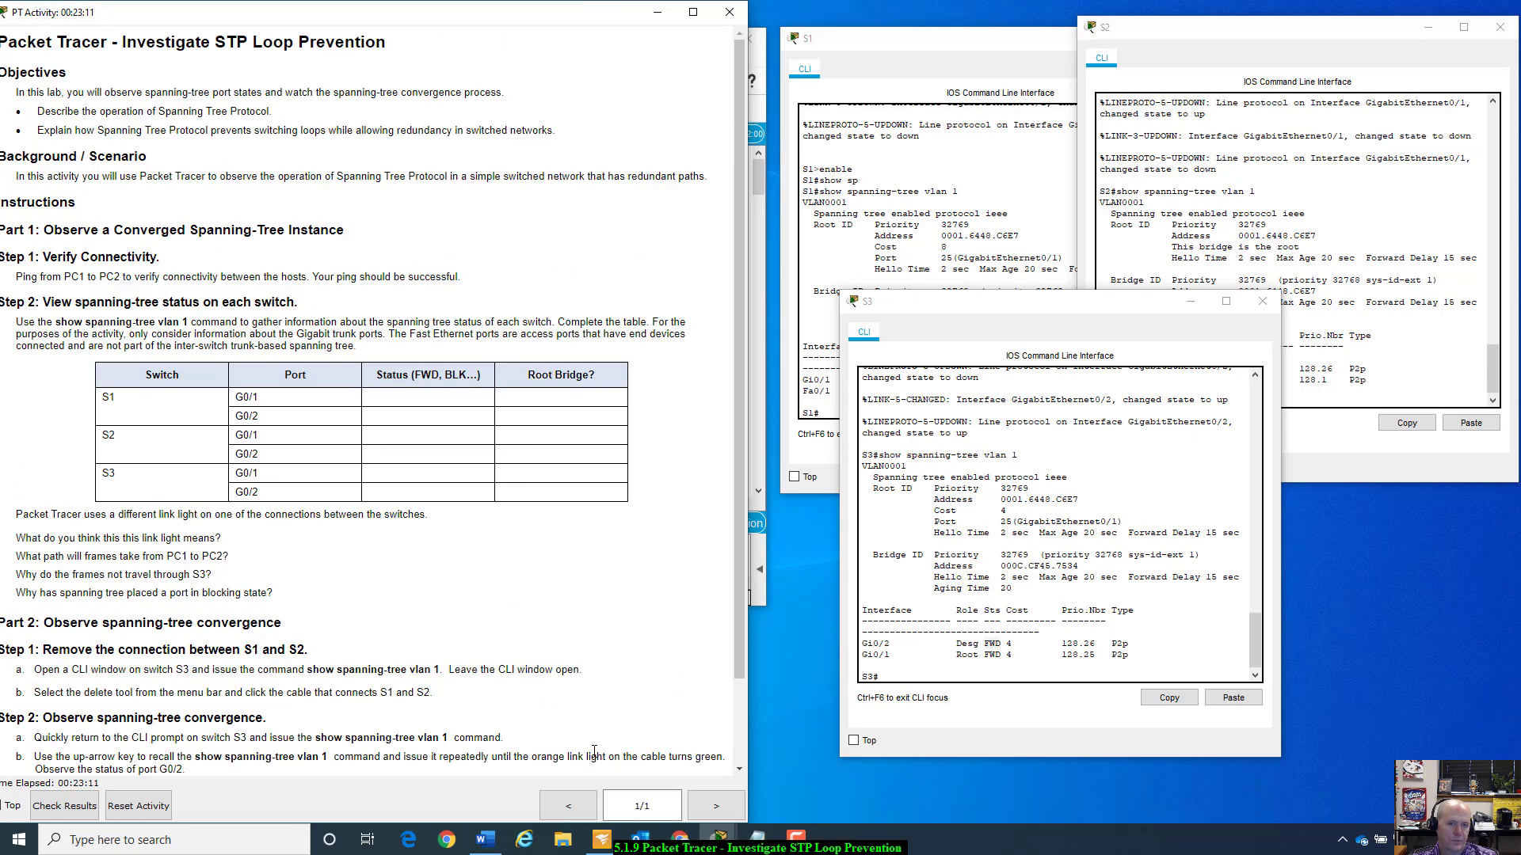
scroll(602, 713, down, 3)
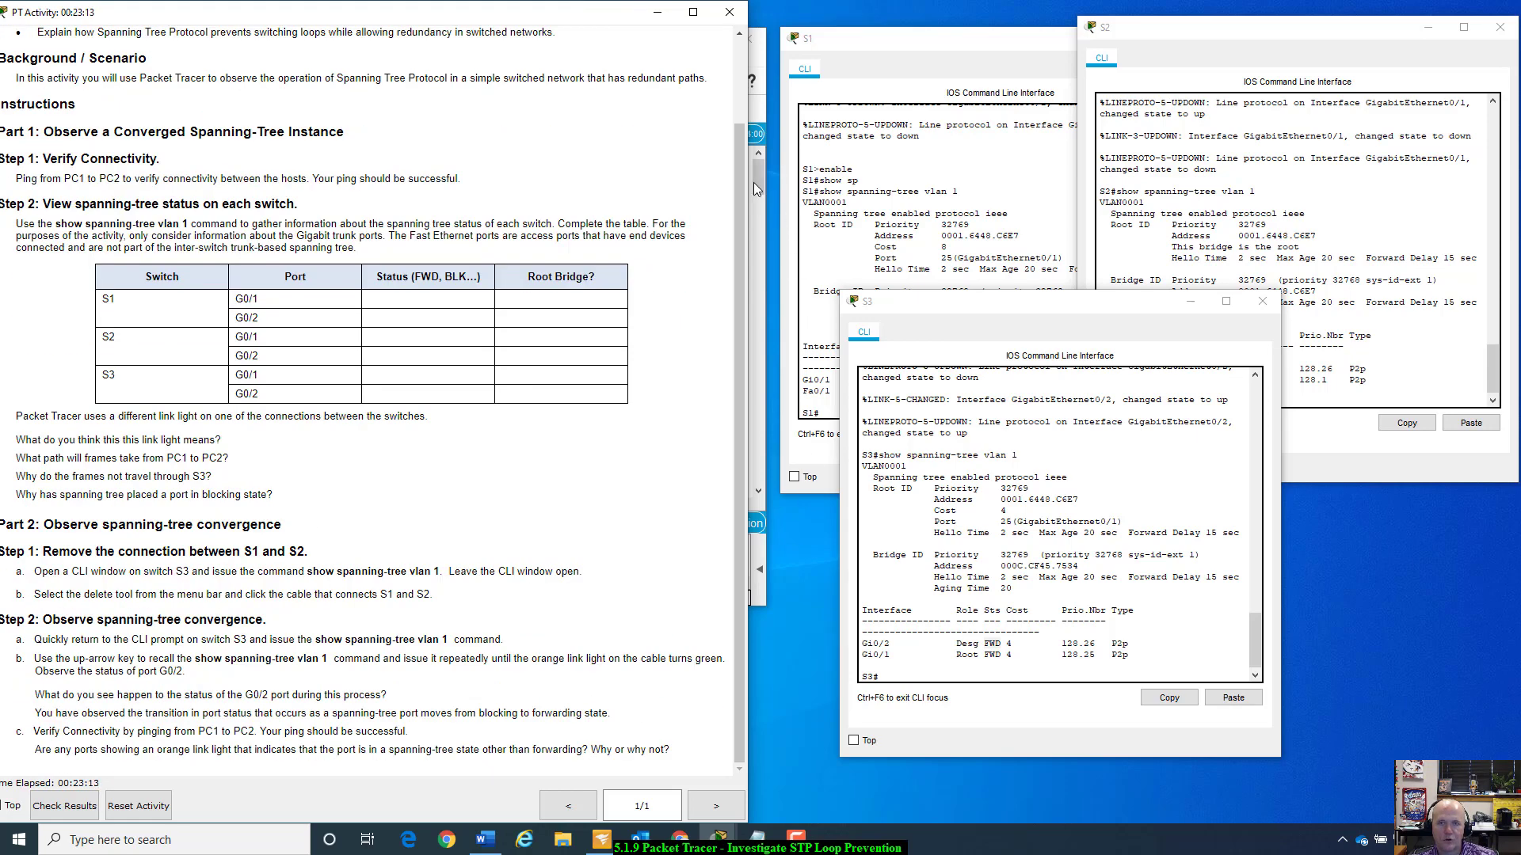
- Undo the deletion of the cable between S1 and S2, and move S3's console clear of the S1 and S2 output
click(761, 67)
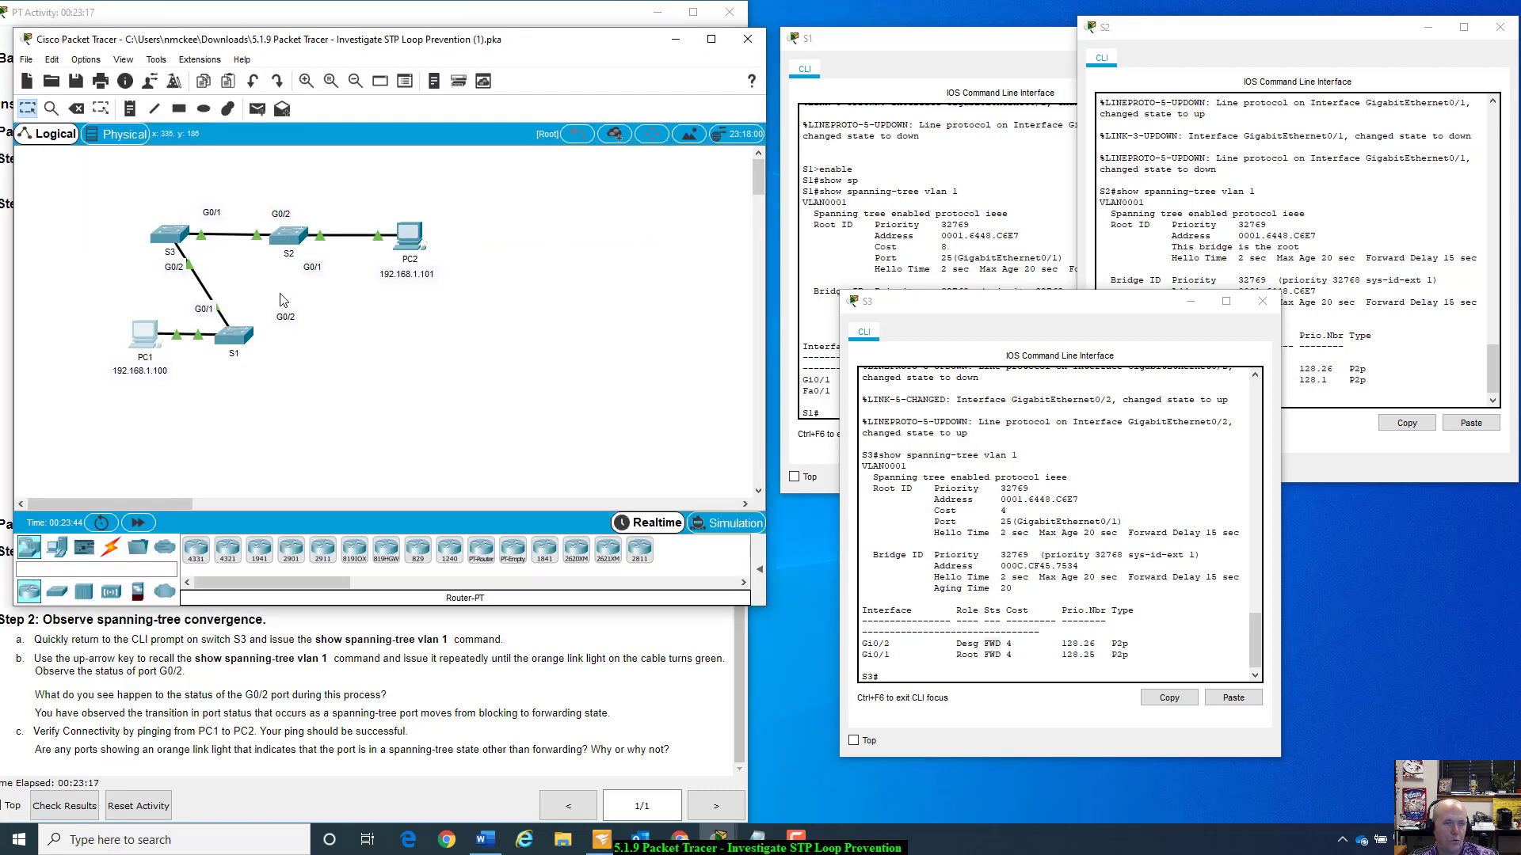
click(51, 59)
click(82, 116)
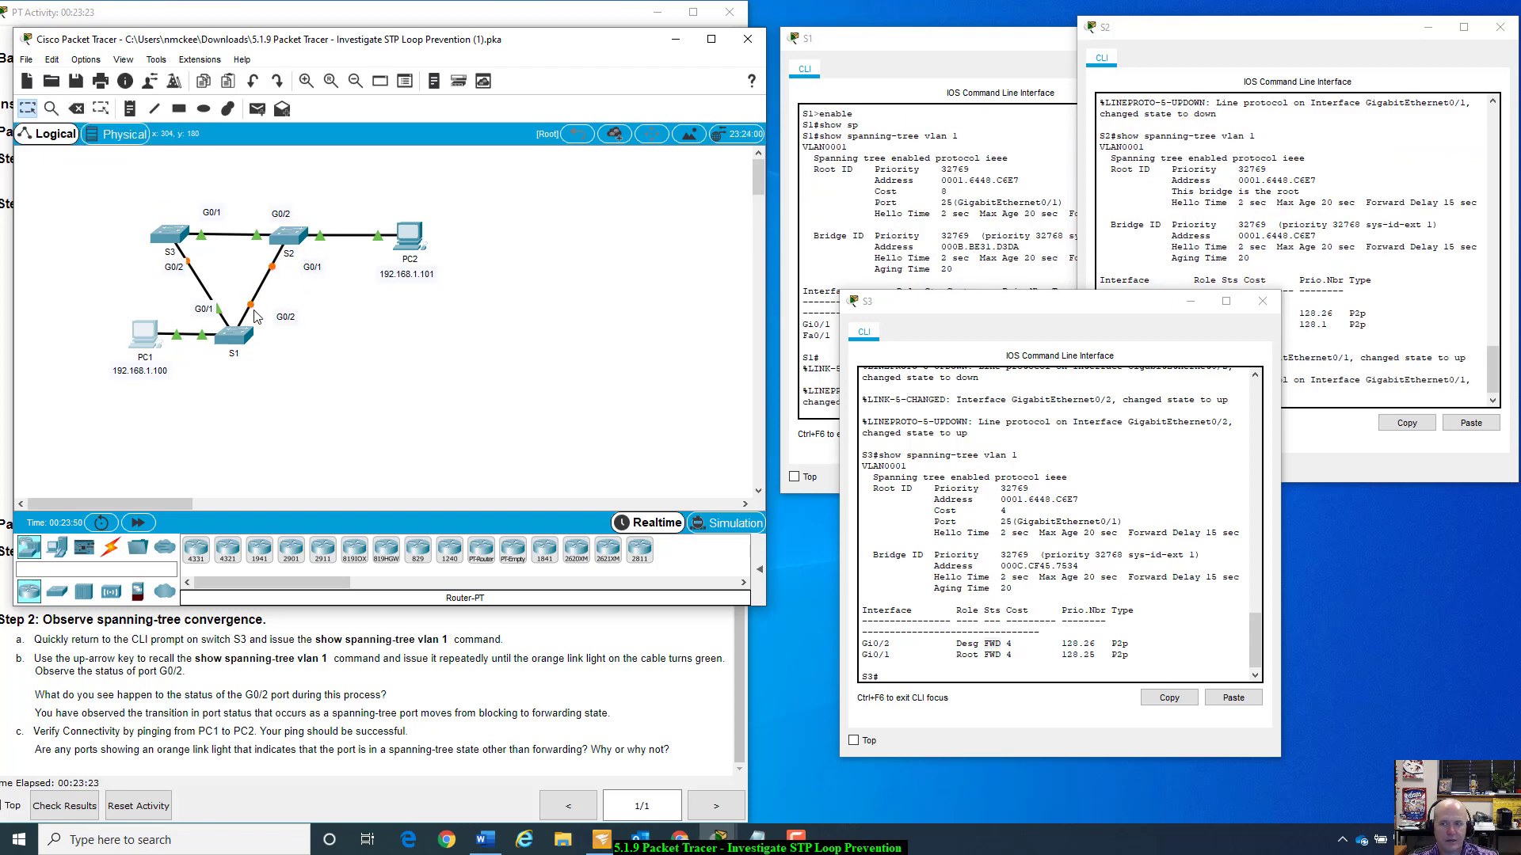
drag(1137, 303, 1107, 444)
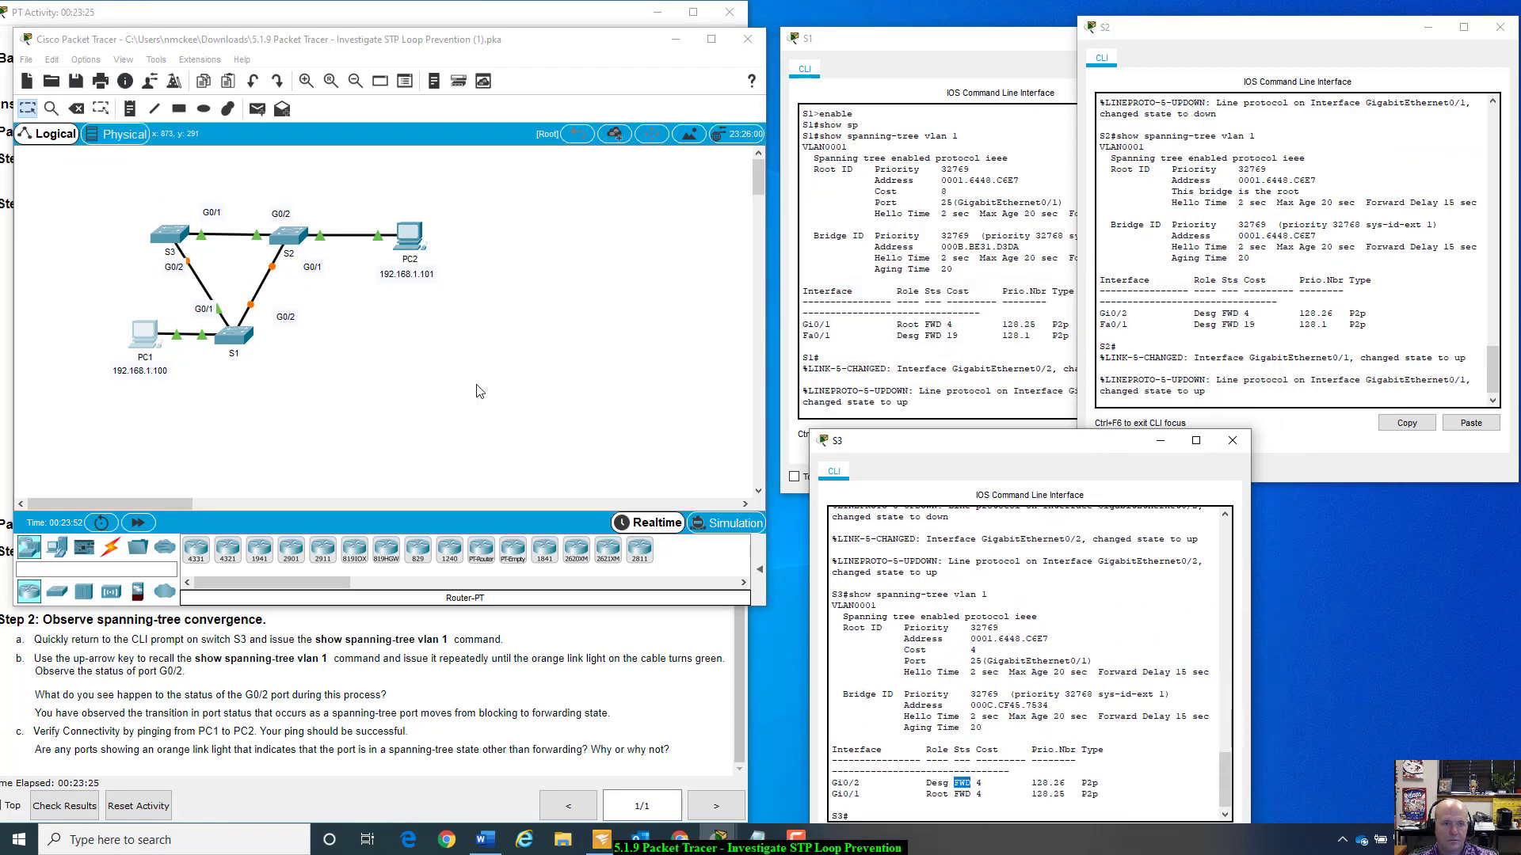
- Fast-forward the simulation time, bring S3's console fully into view, and rerun show spanning-tree vlan 1 on S3
click(143, 524)
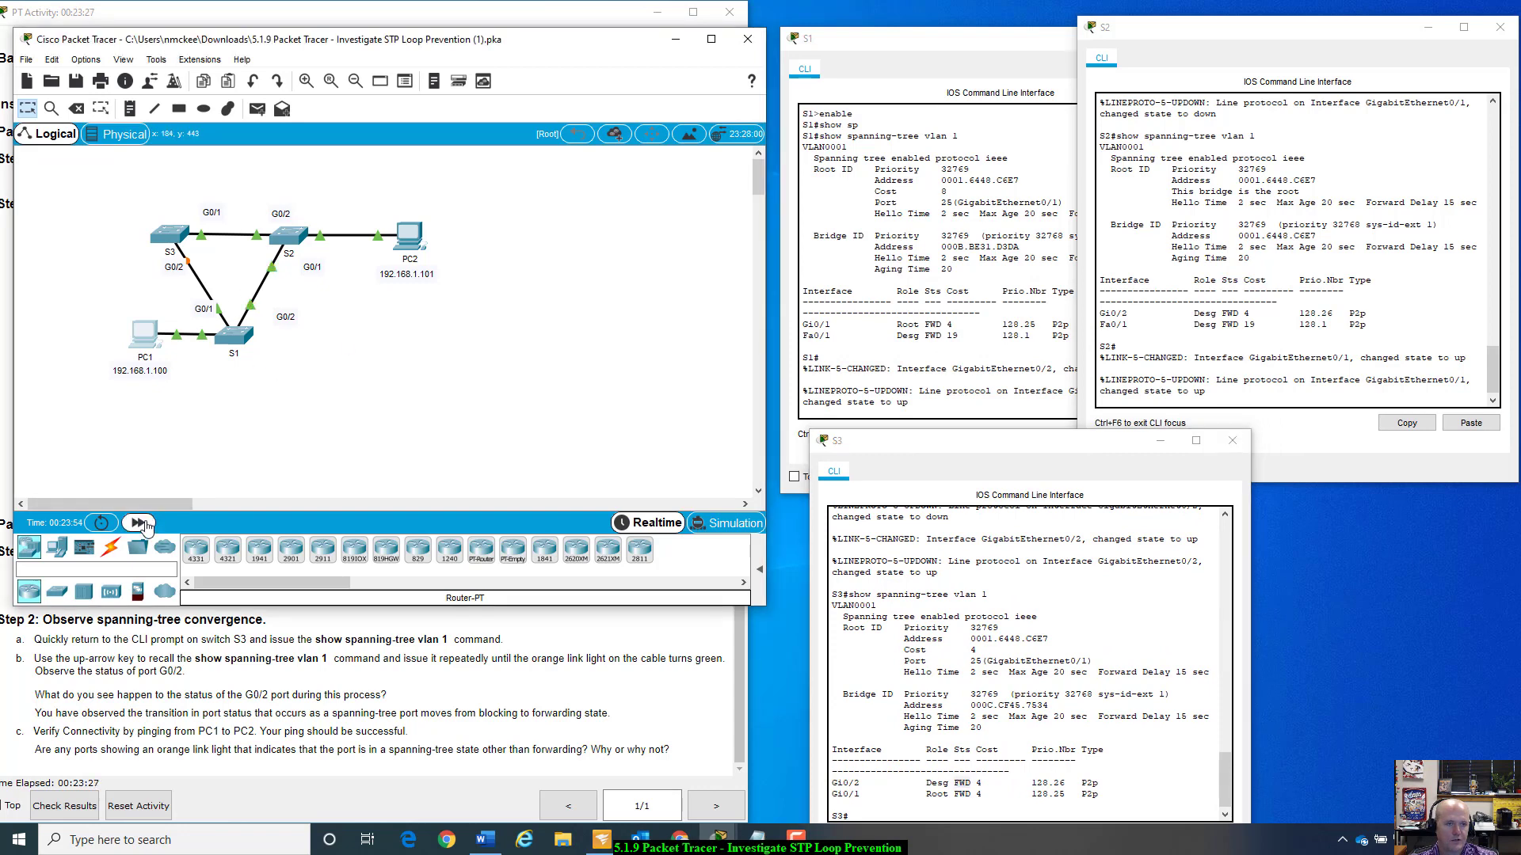
click(142, 523)
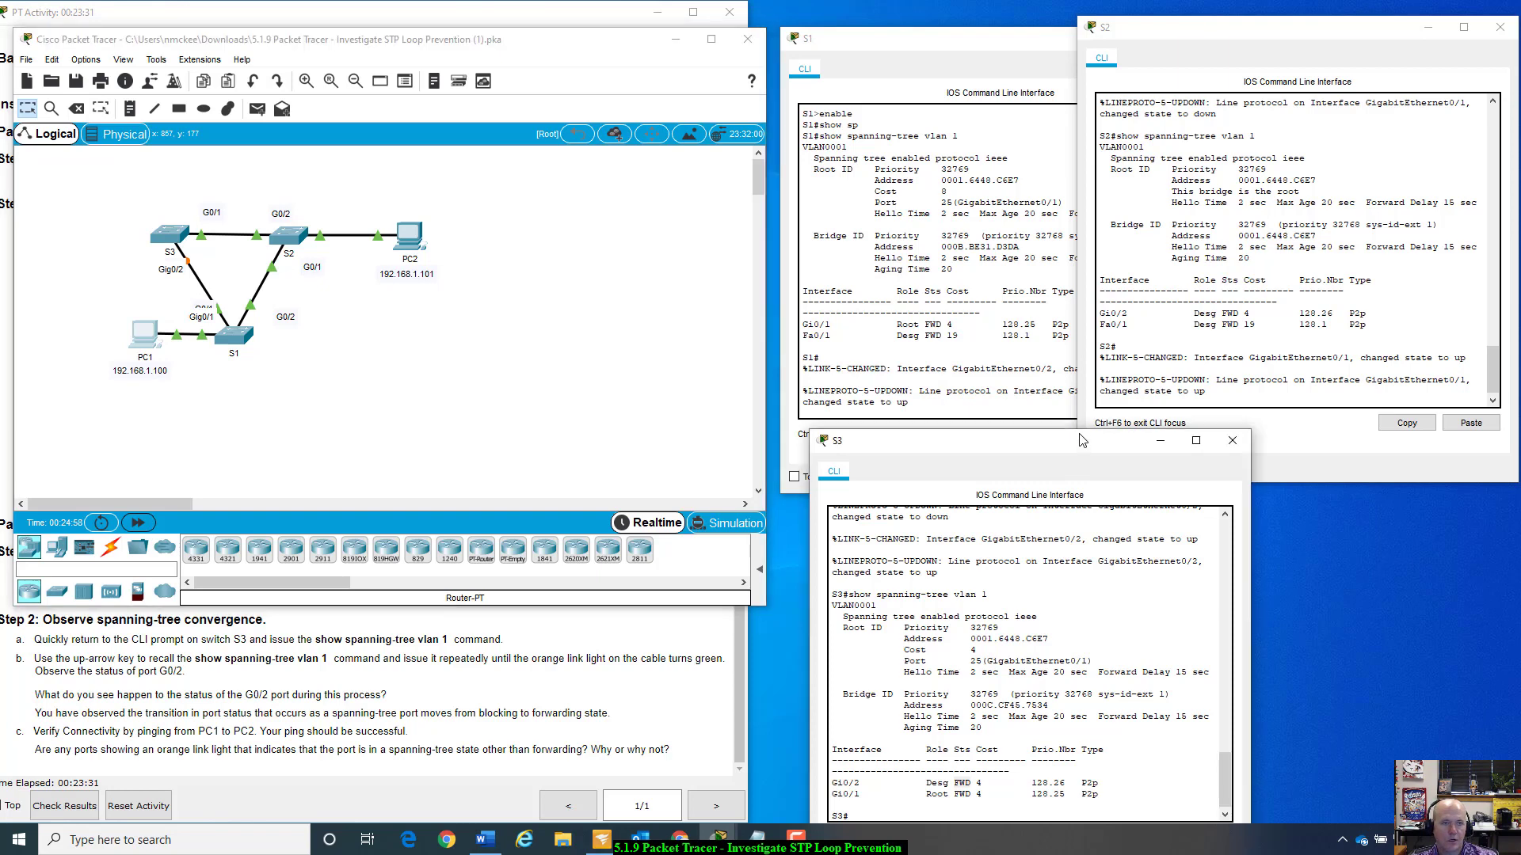
double_click(950, 783)
drag(1082, 437, 1106, 273)
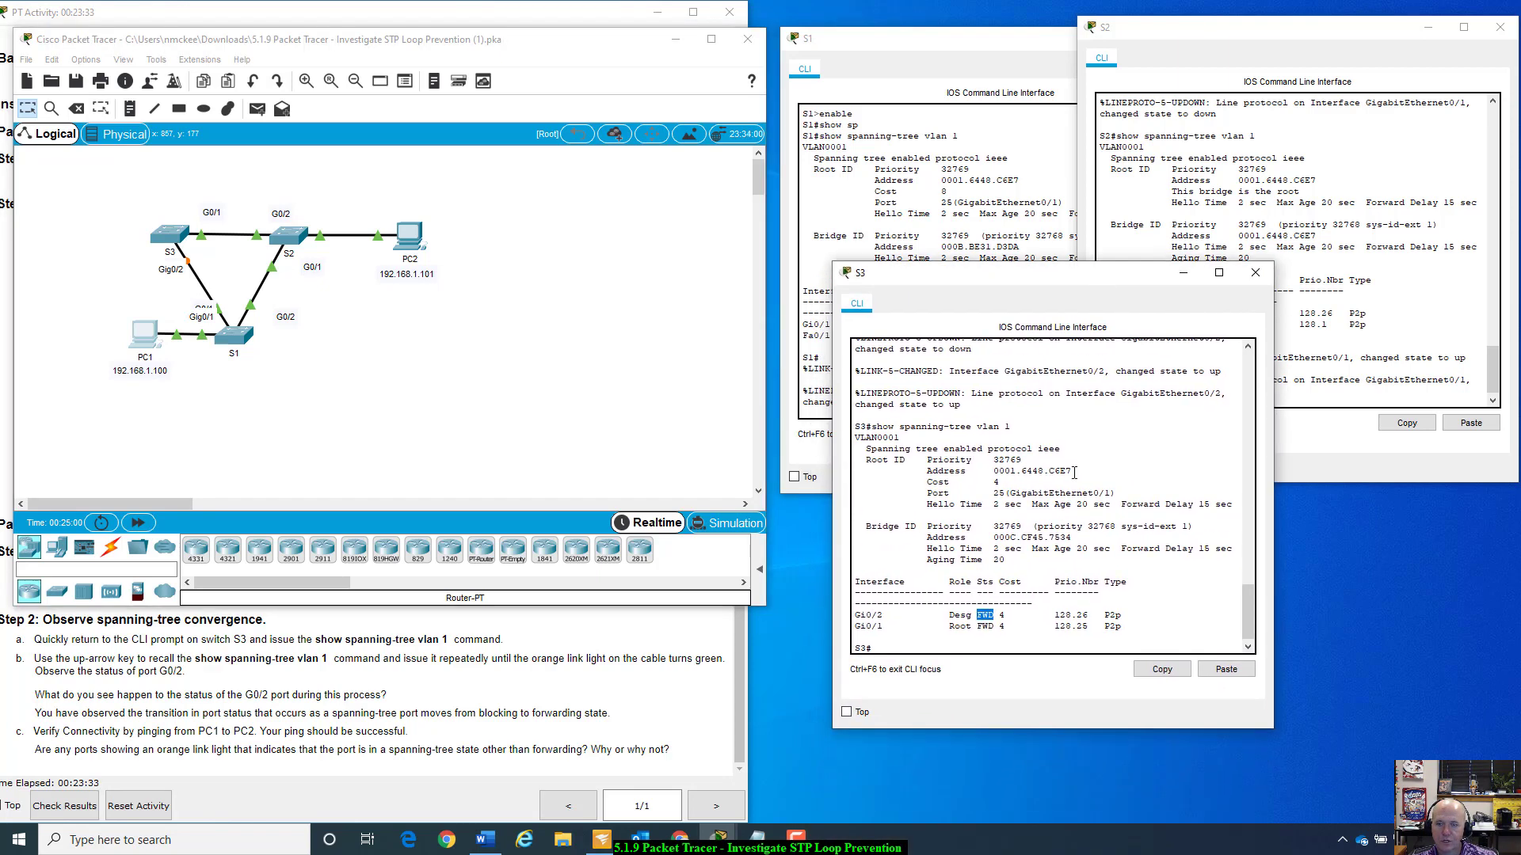
click(1009, 640)
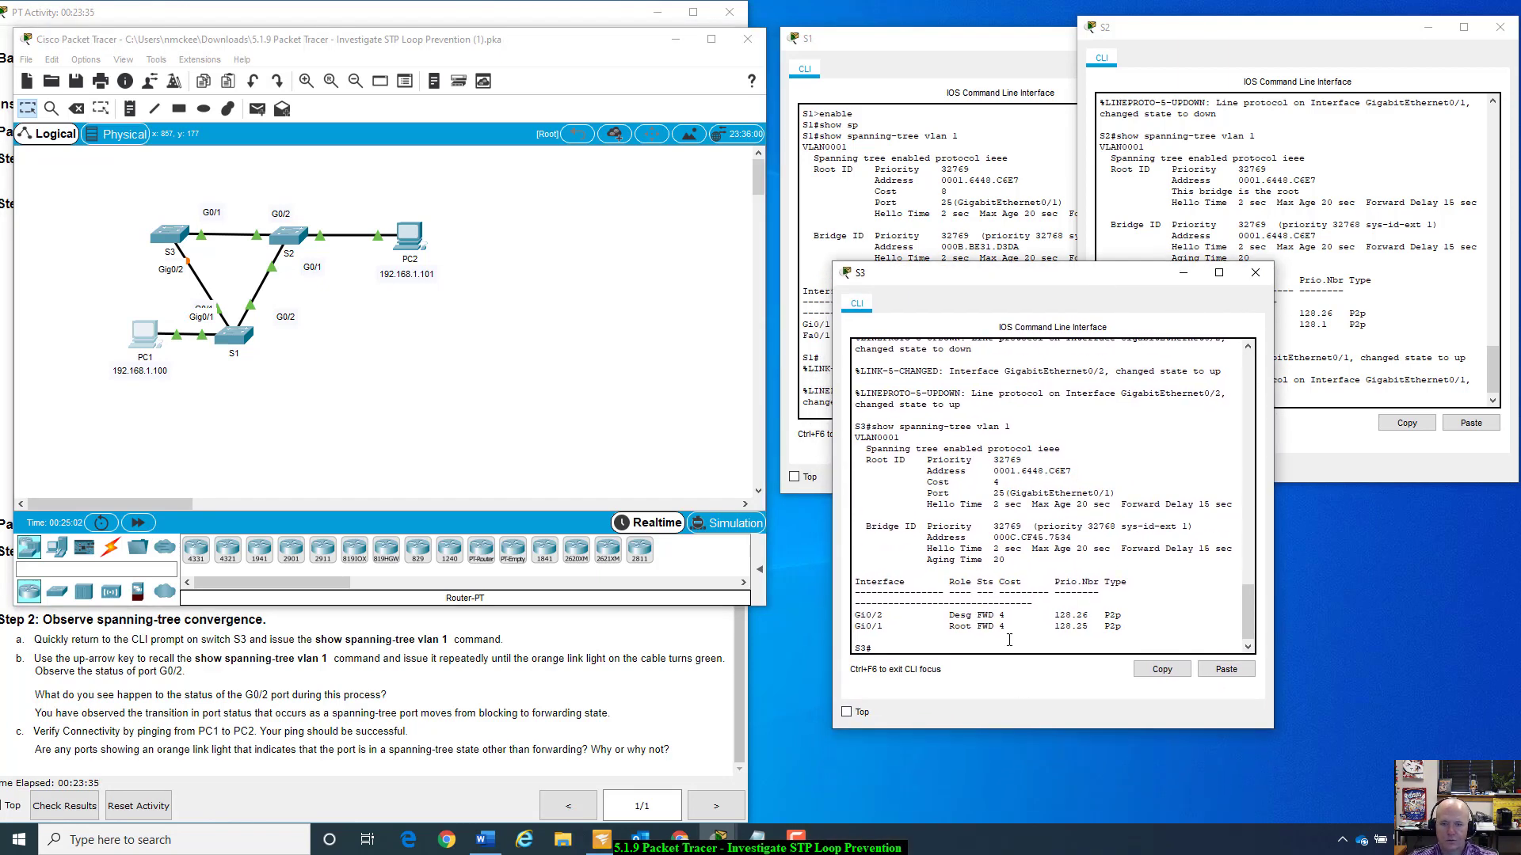
key(Up)
key(Return)
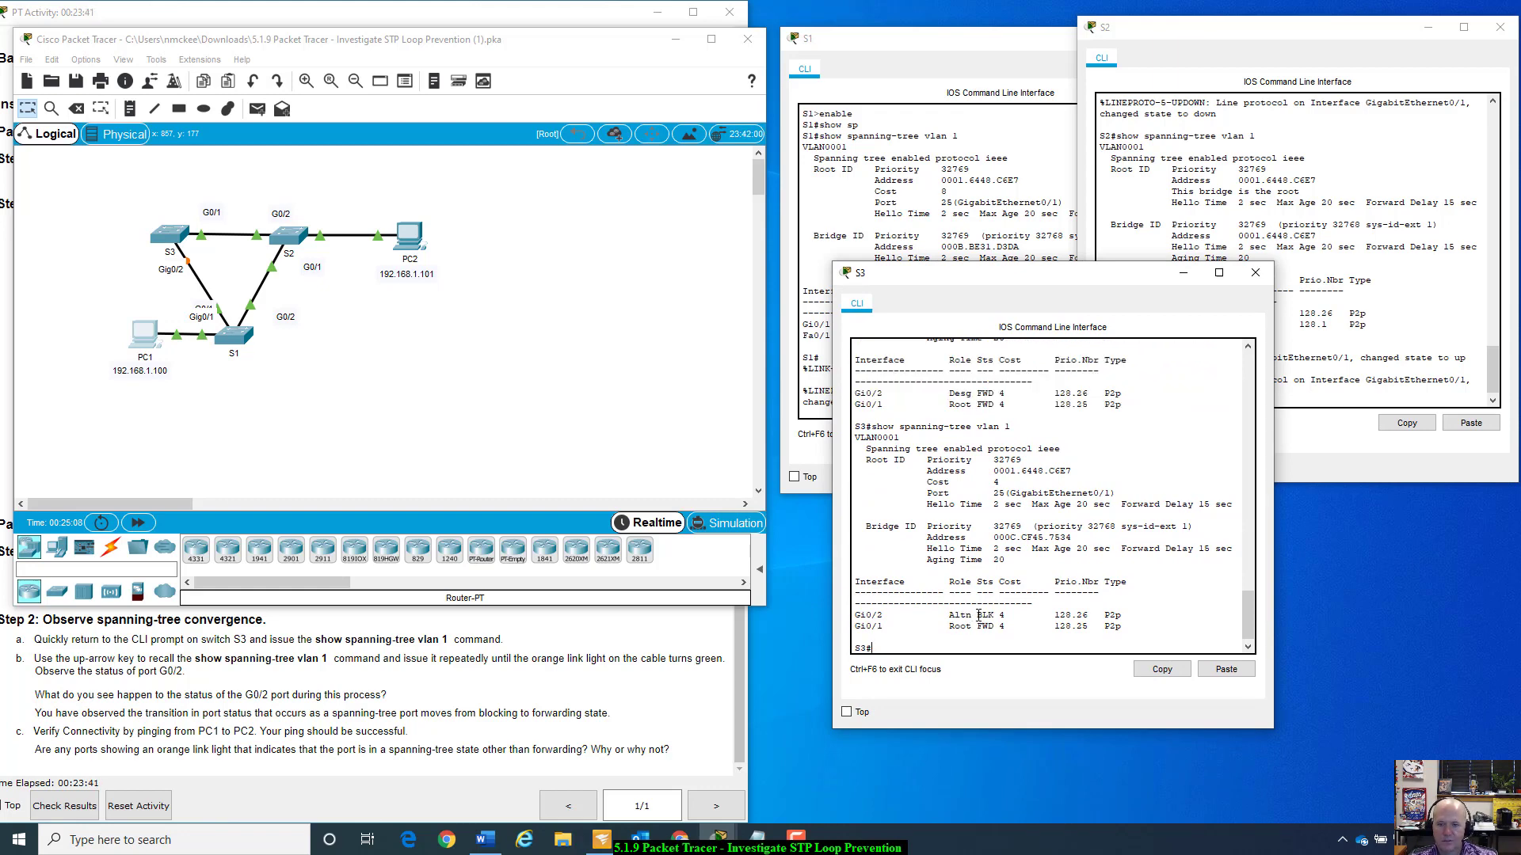
- Compare Gi0/2's status in S3's last two spanning-tree outputs, and move S3's console clear of S1's interface table
drag(979, 616, 997, 615)
drag(976, 386, 993, 394)
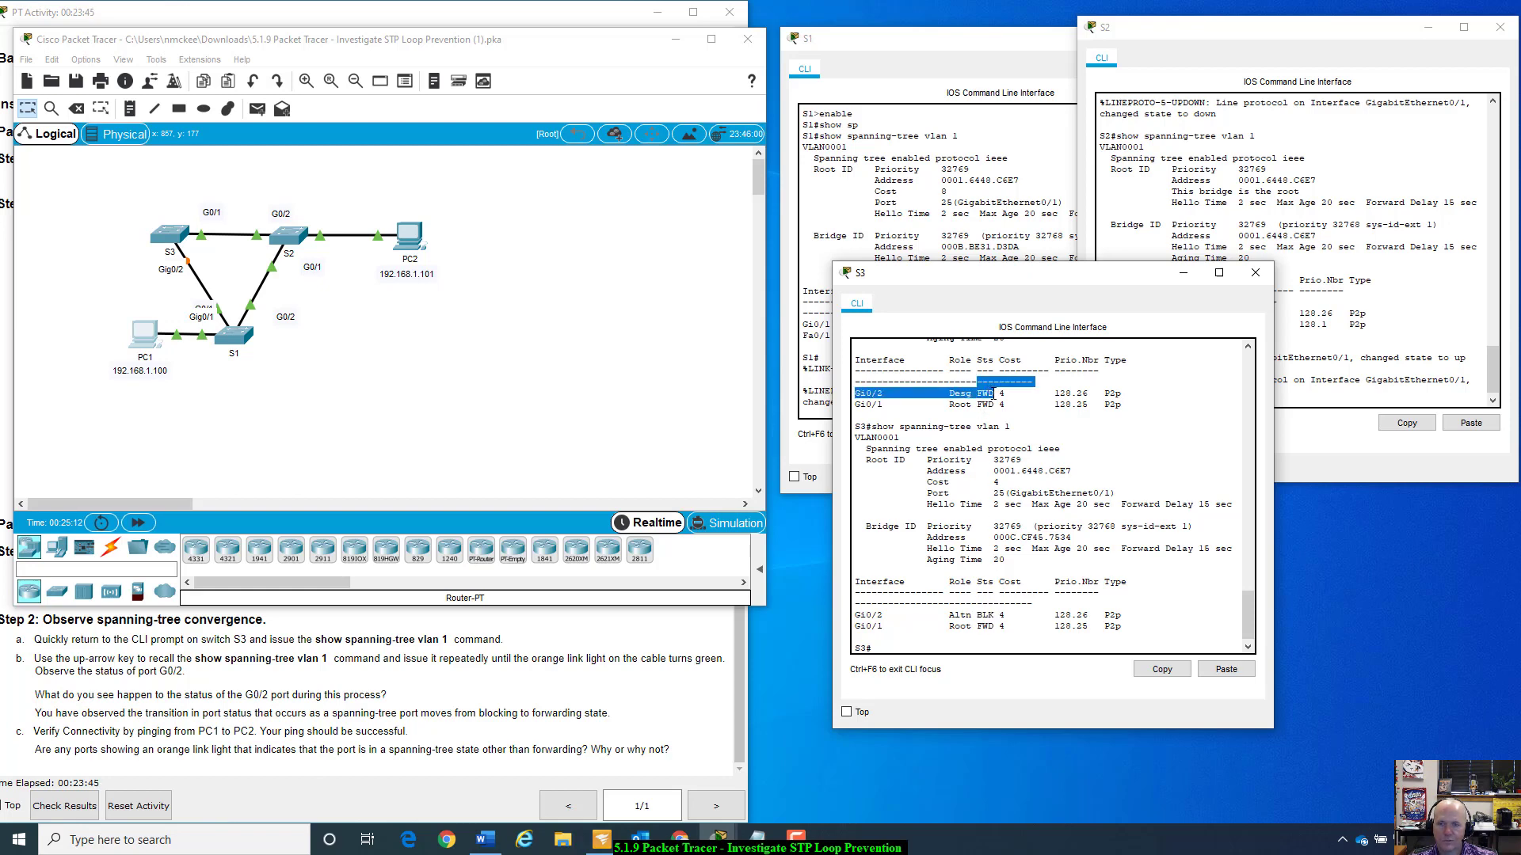
click(993, 394)
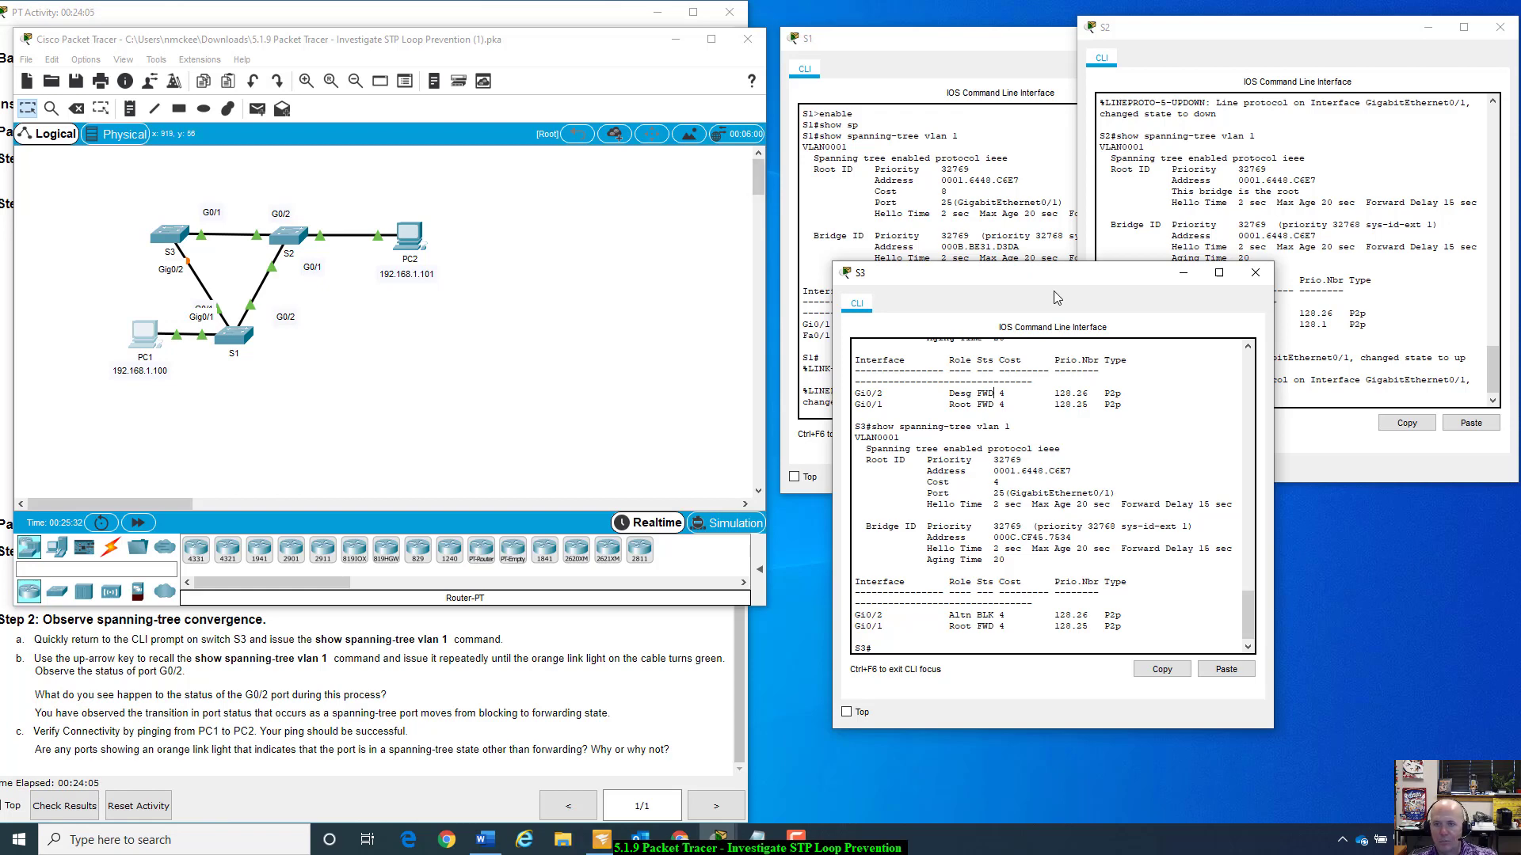
drag(1067, 298, 1220, 279)
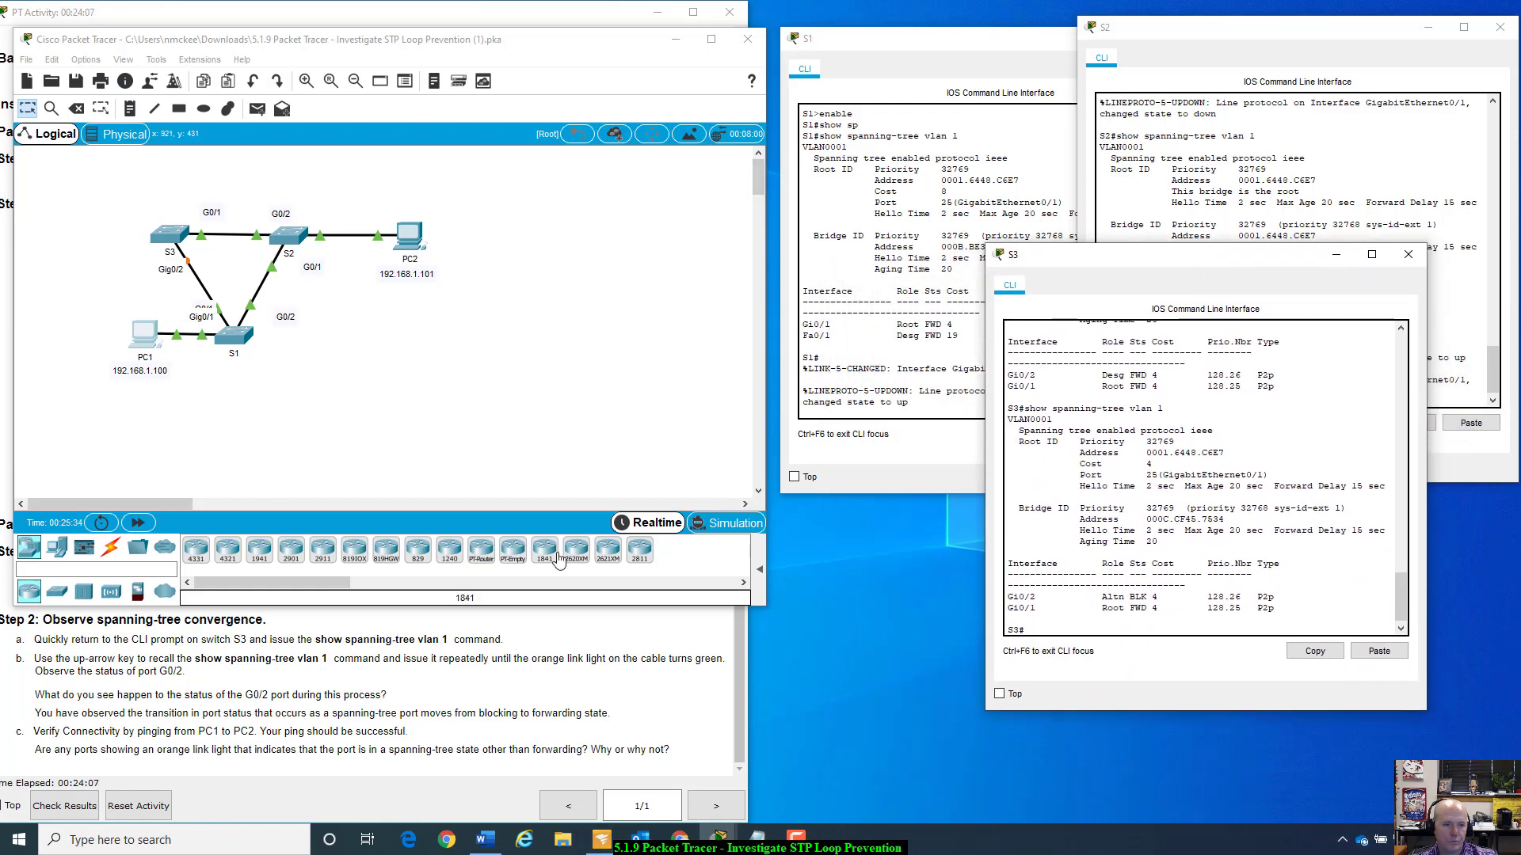